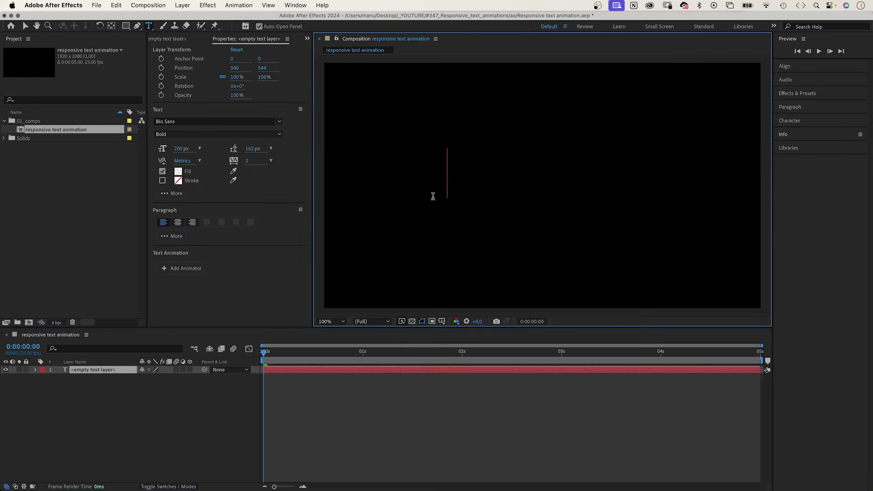
# Type the word Responsive and set the text to All Caps so it reads RESPONSIVE
pyautogui.write('Responsive')
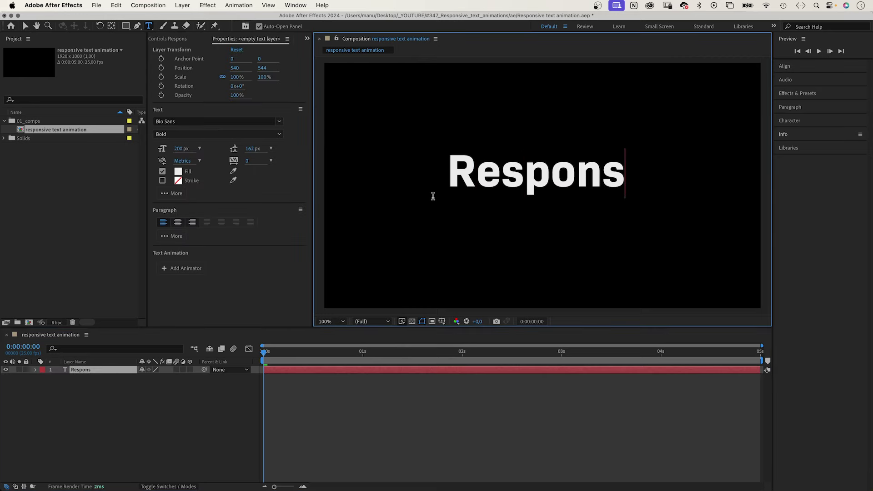
pyautogui.click(25, 27)
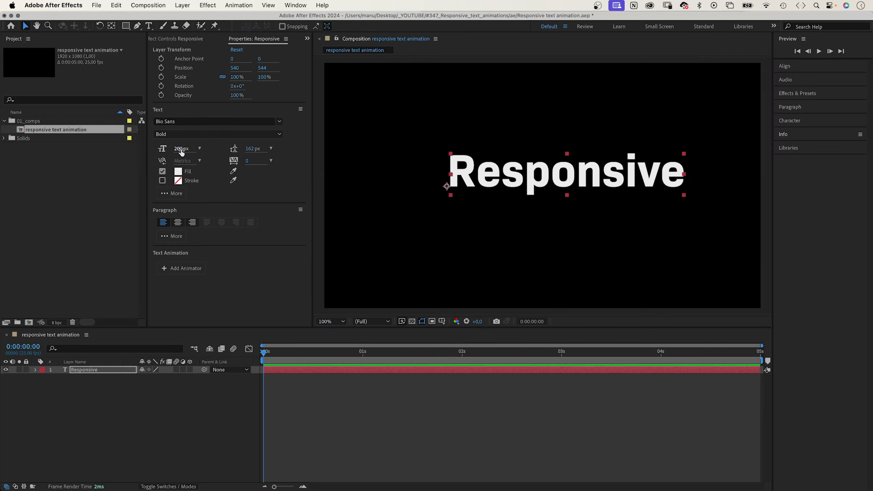
pyautogui.click(174, 194)
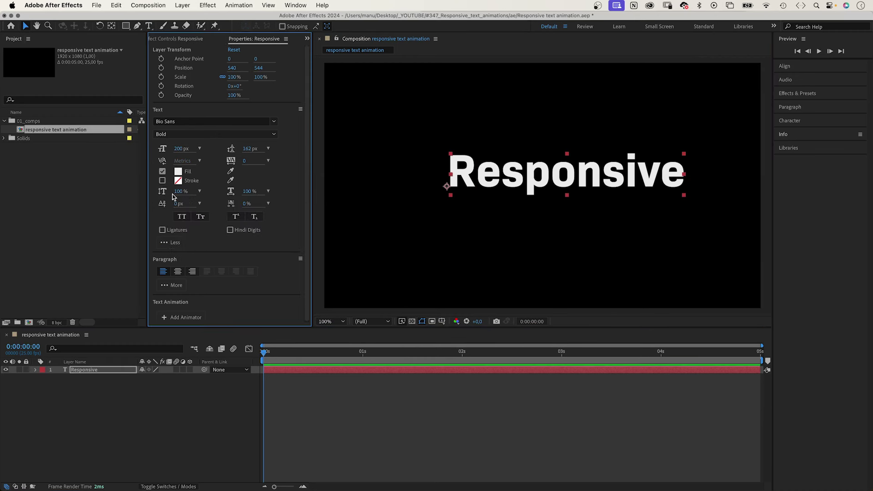
pyautogui.click(181, 217)
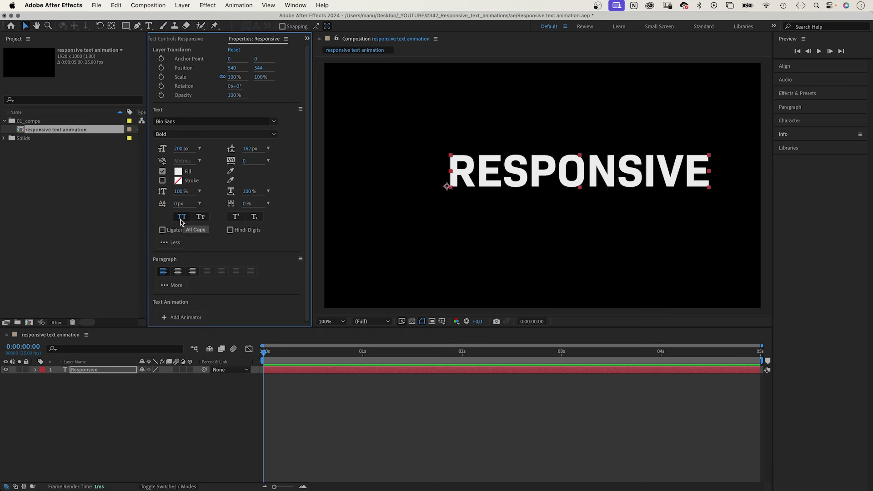
# Rename the text layer to 'Text'
pyautogui.click(94, 372)
pyautogui.press('Return')
pyautogui.write('Text')
pyautogui.press('Return')
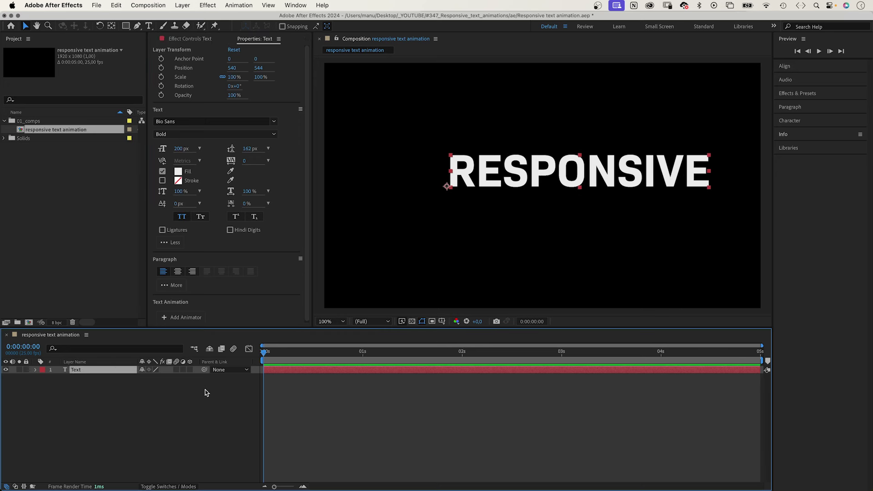
# Create a full-frame solid-fill red rectangle shape layer and move it beneath the Text layer
pyautogui.click(122, 418)
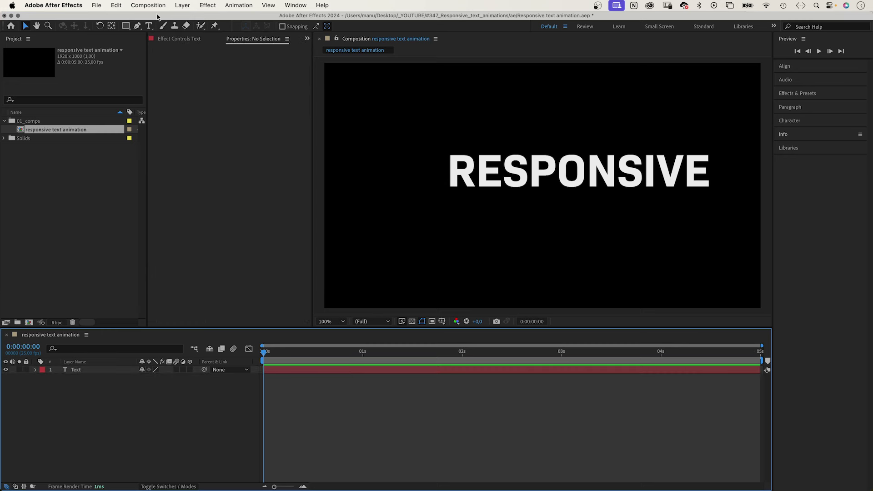
pyautogui.doubleClick(126, 27)
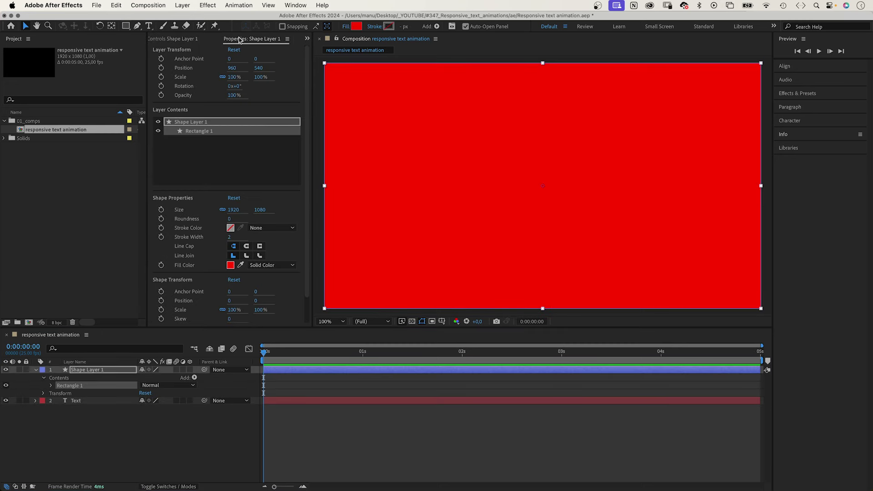
pyautogui.click(347, 26)
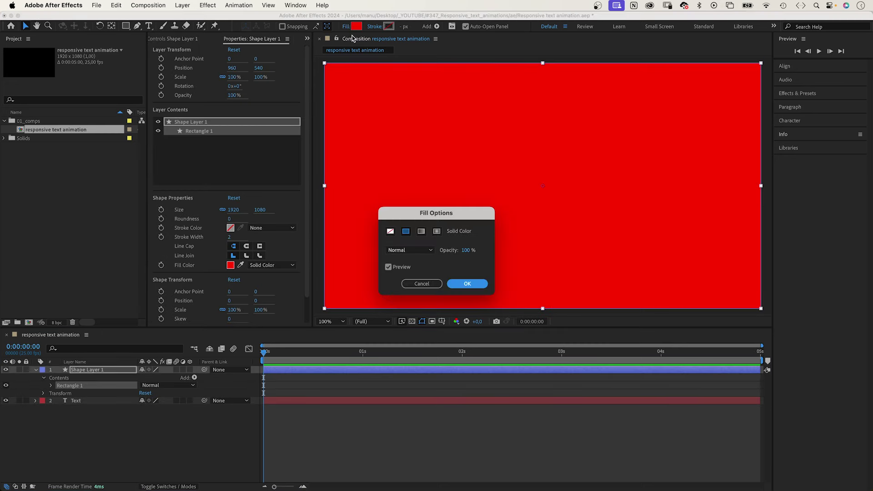
pyautogui.click(470, 286)
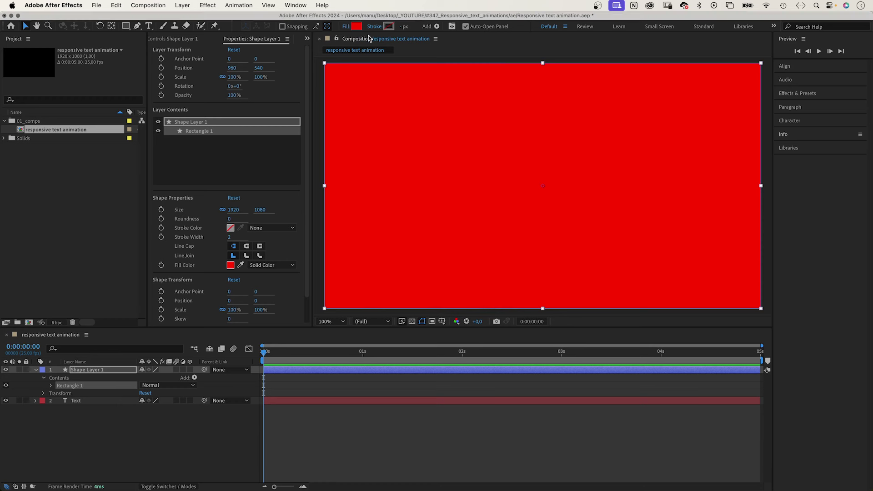
pyautogui.click(96, 371)
pyautogui.moveTo(97, 371); pyautogui.dragTo(89, 413)
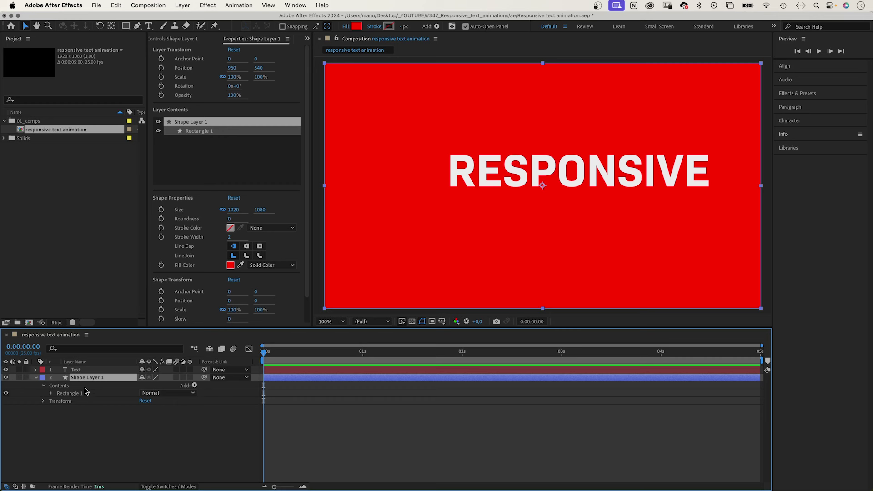
# Set the time to 0:00:02:10 and expand Shape Layer 1's Rectangle Path 1 to reveal Size 1920×1080
pyautogui.click(76, 371)
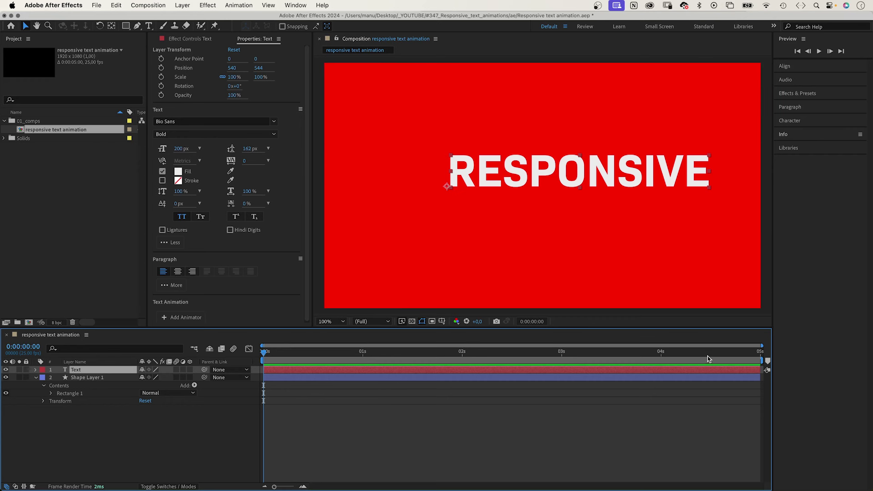
pyautogui.moveTo(530, 353); pyautogui.dragTo(502, 355)
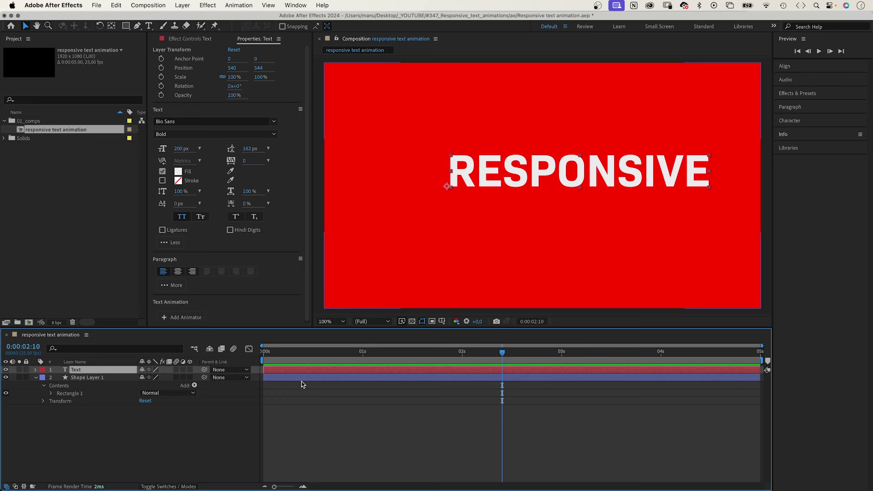
pyautogui.click(83, 378)
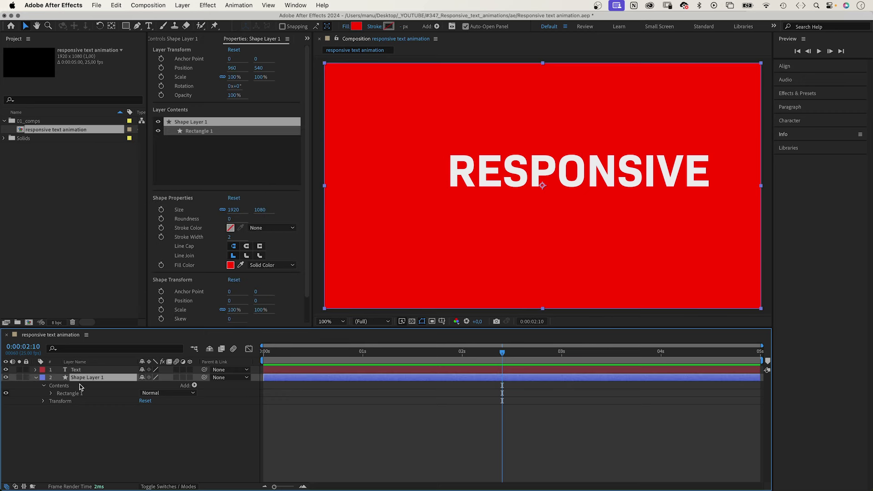
pyautogui.click(50, 393)
pyautogui.click(59, 401)
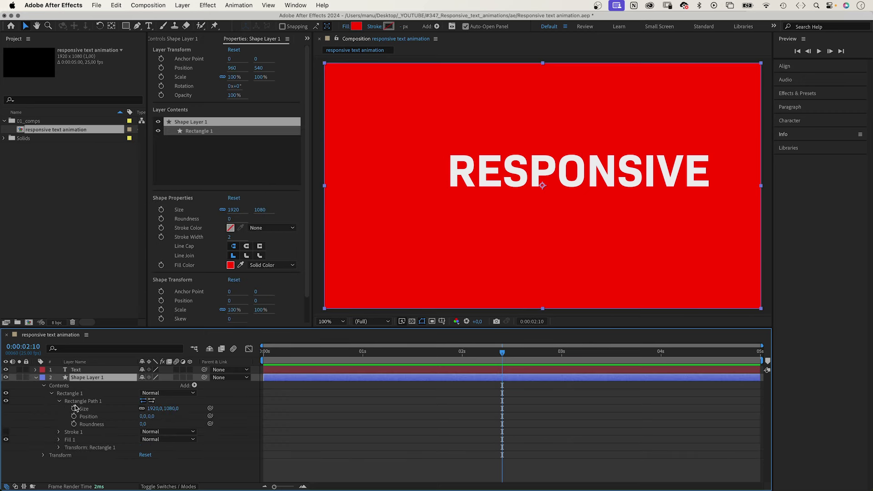
# Start a Size expression with var midpoint = (thisLayer.outPoint - thisLayer.inPoint)/2;
pyautogui.keyDown('alt'); pyautogui.click(74, 408); pyautogui.keyUp('alt')
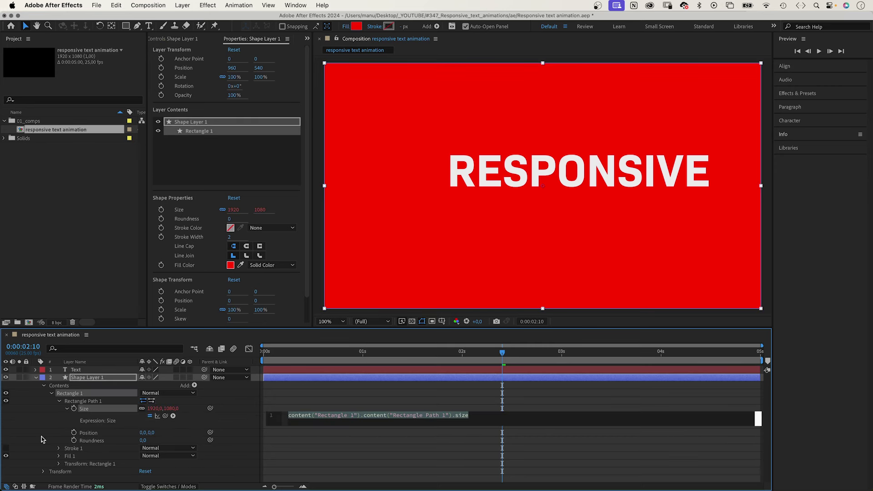
pyautogui.write('var midpoint =')
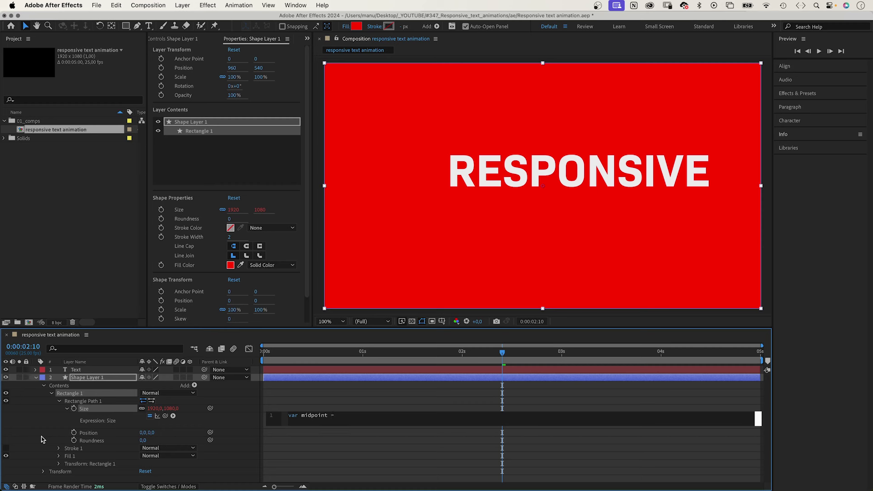
pyautogui.write('(thislay')
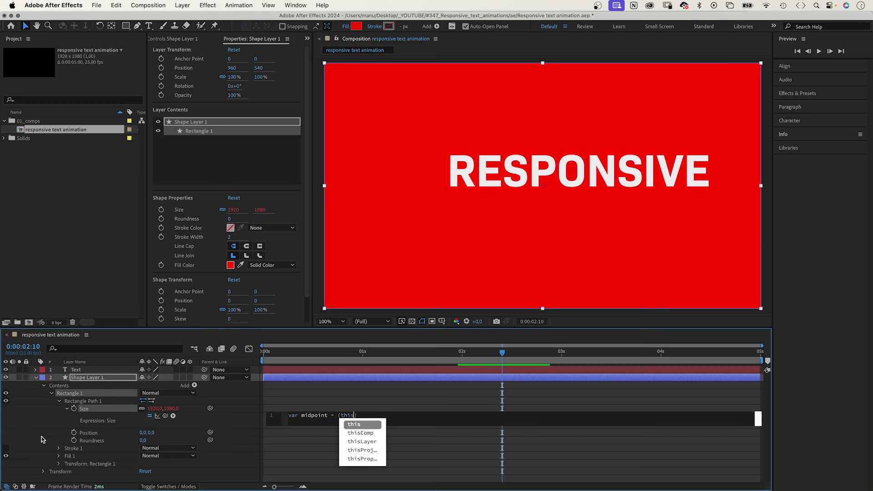
pyautogui.press('Return')
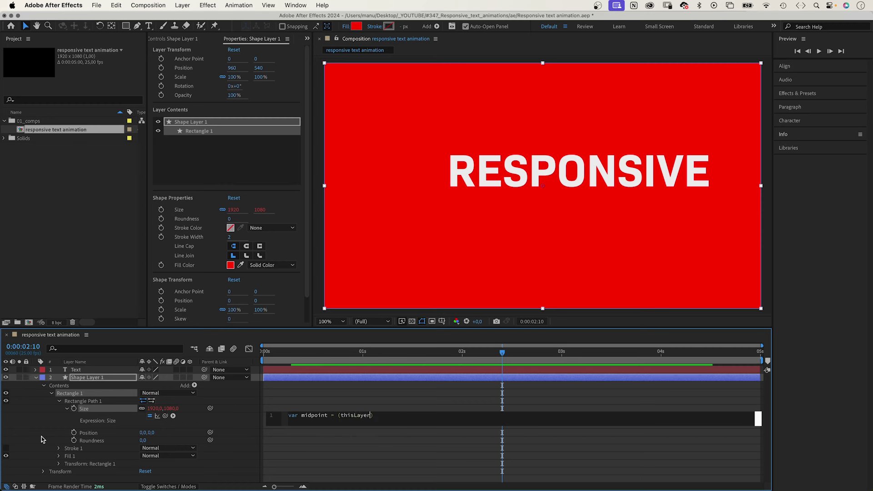
pyautogui.write('.outp')
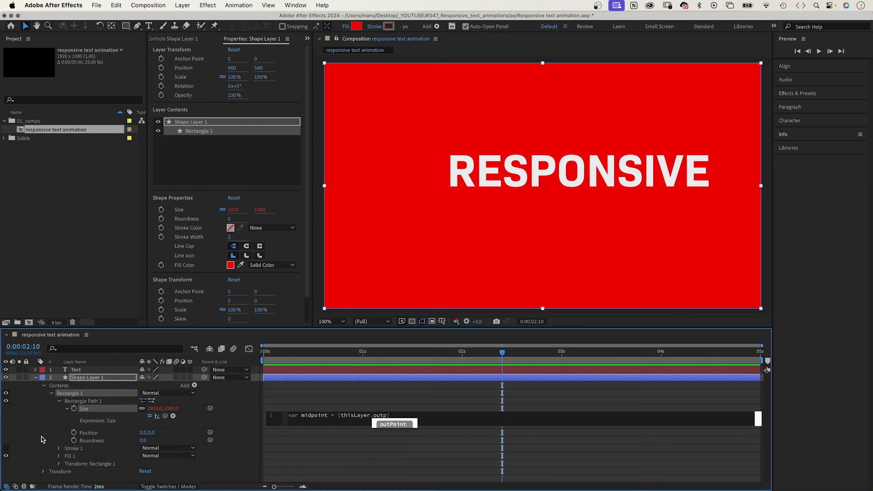
pyautogui.press('Return')
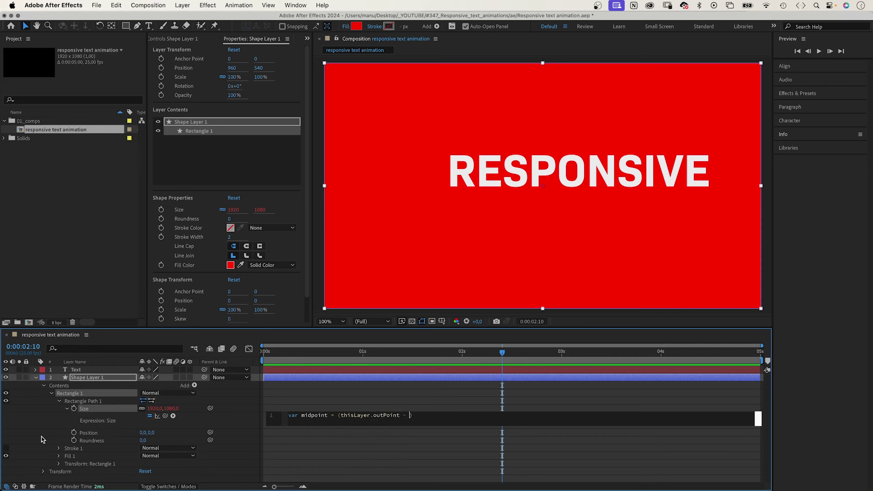
pyautogui.write('- thisLayer')
pyautogui.press('Return')
pyautogui.write('.inpo')
pyautogui.press('Return')
# Add the line var shapeSize = thisComp.layer("Text").sourceRectAtTime(midpoint); to the Size expression
pyautogui.write('ar shap')
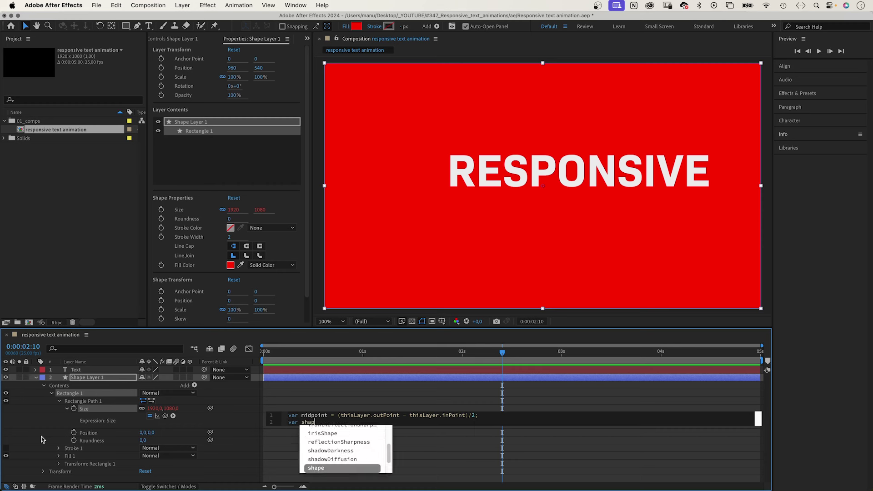
pyautogui.write('eSize')
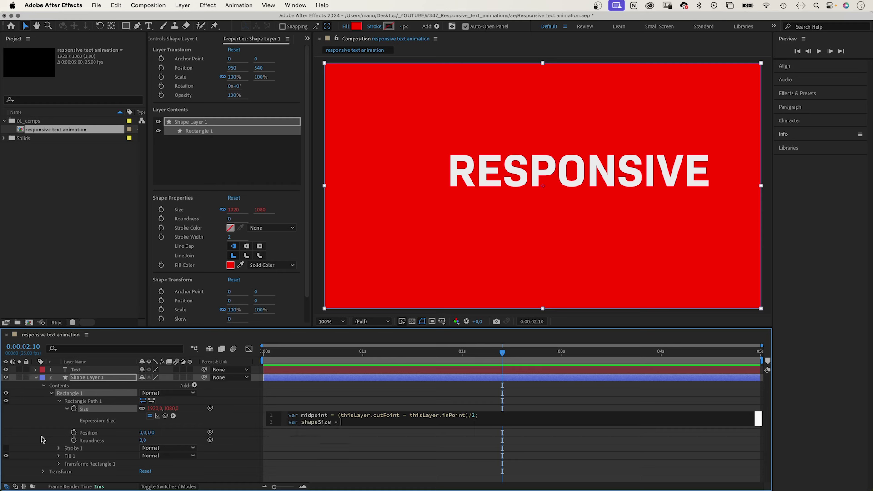
pyautogui.write(' = thisComp')
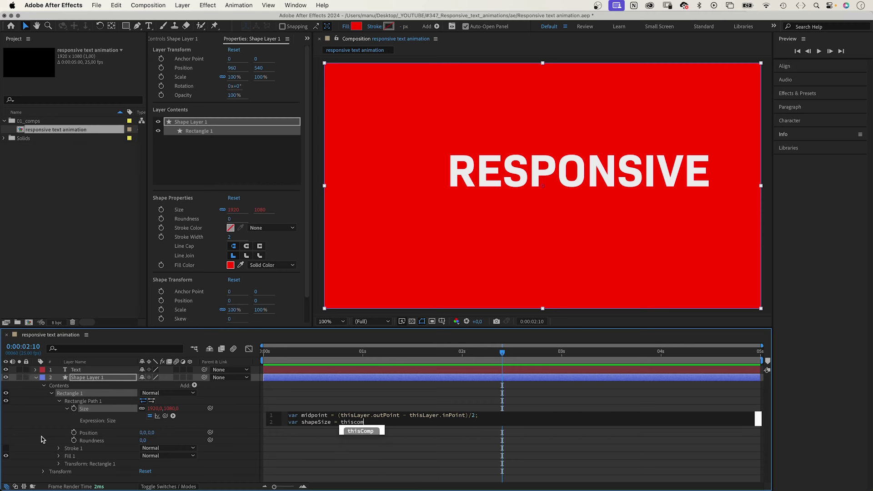
pyautogui.write('.Layer')
pyautogui.press('Return')
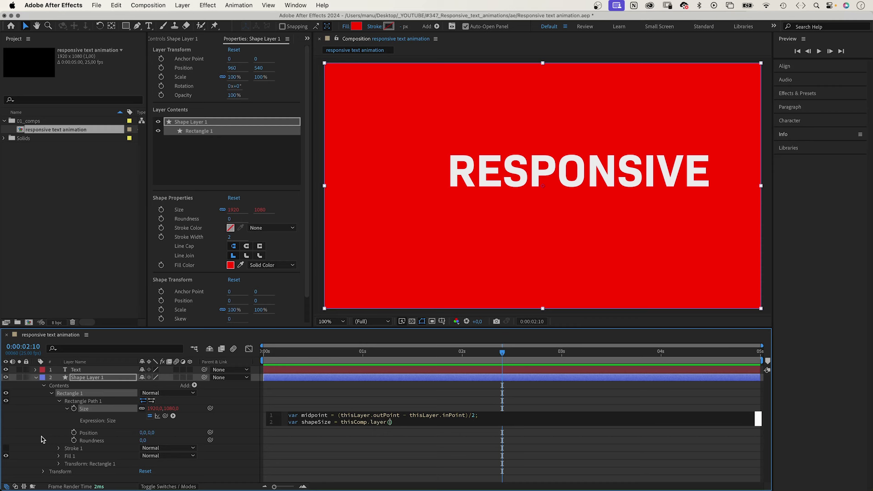
pyautogui.write('"Tex')
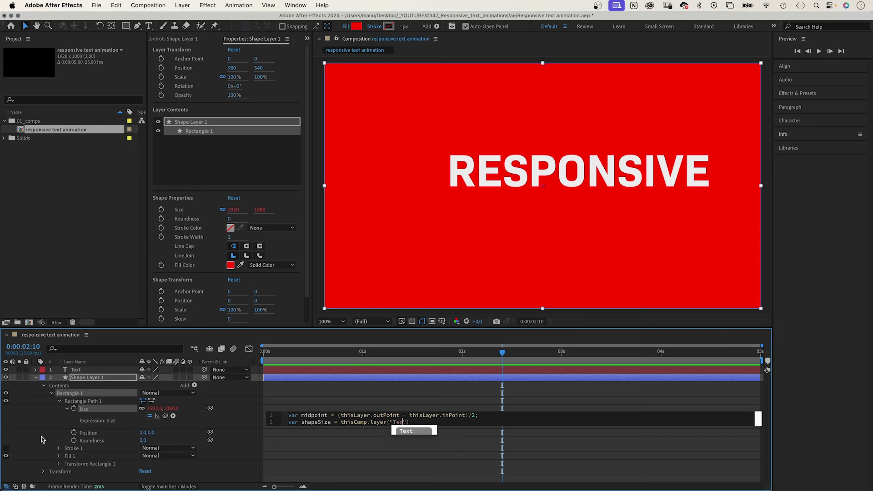
pyautogui.write('t')
pyautogui.press('Return')
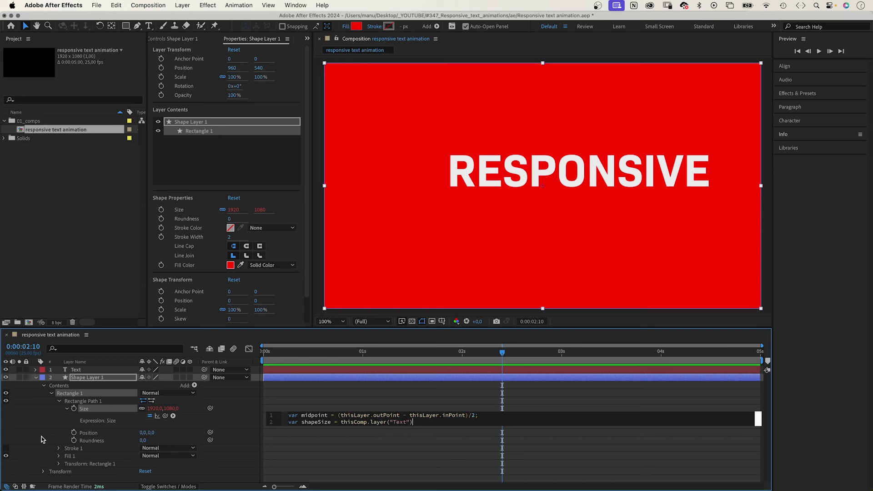
pyautogui.write('.sourceRe')
pyautogui.press('Return')
pyautogui.write('midp')
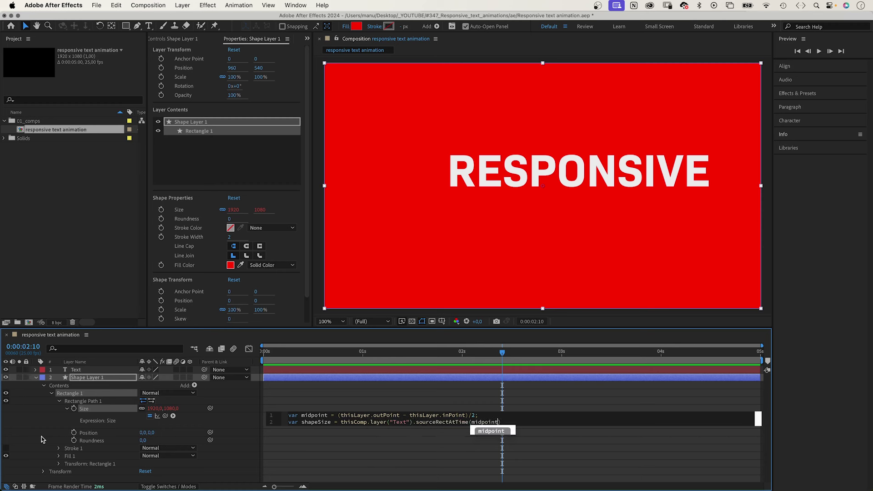
pyautogui.write('oint')
pyautogui.press('Return')
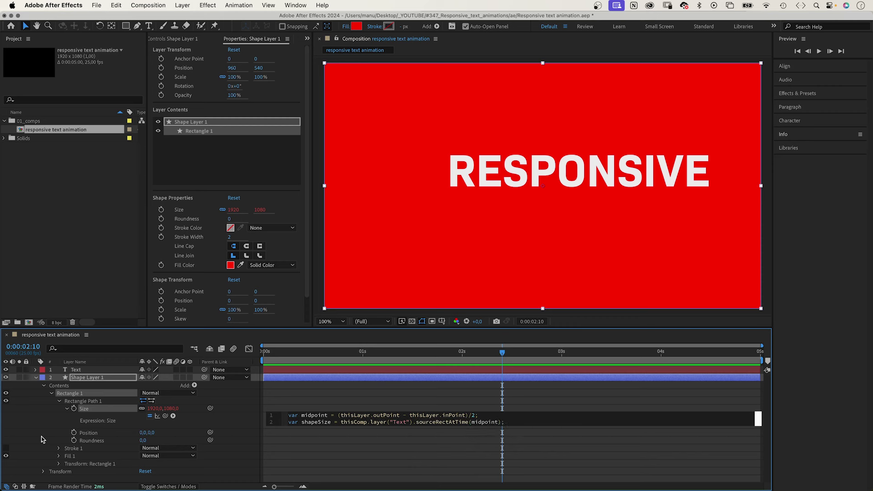
# Add variables shapeWidth = shapeSize.width and shapeHeight = shapeSize.height to the Size expression
pyautogui.press('Return')
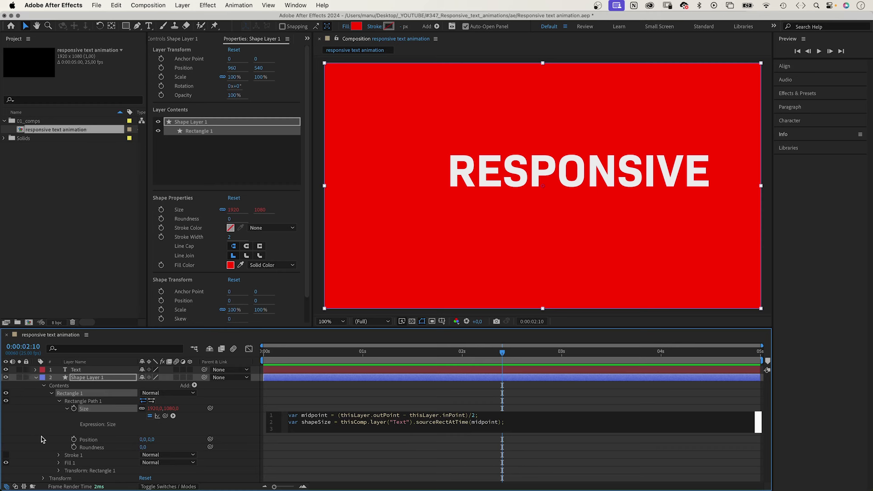
pyautogui.press('Return')
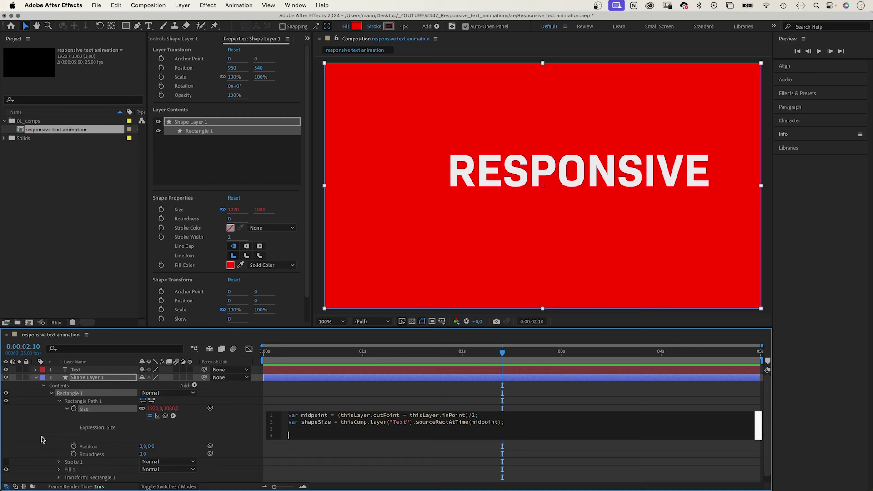
pyautogui.write('var shapeWidth = shapeSize.width;')
pyautogui.press('Return')
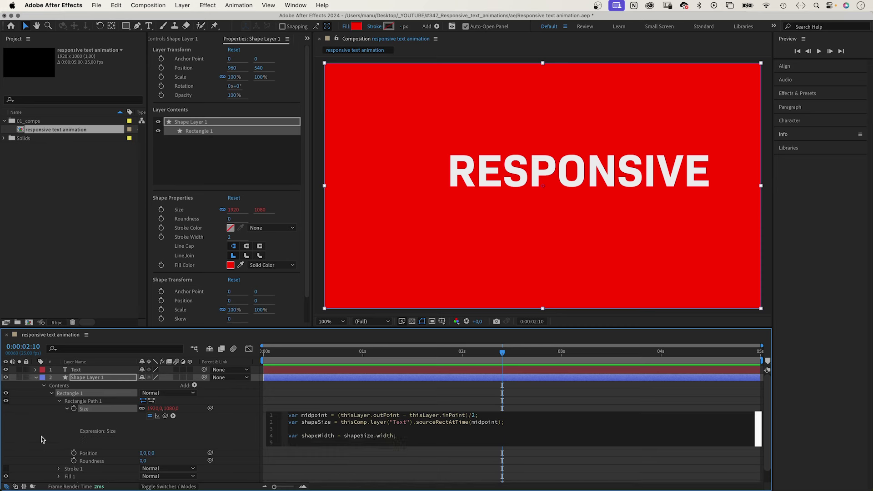
pyautogui.write('var shapeHeight = s')
pyautogui.write('hapes')
pyautogui.press('Return')
pyautogui.write('.height')
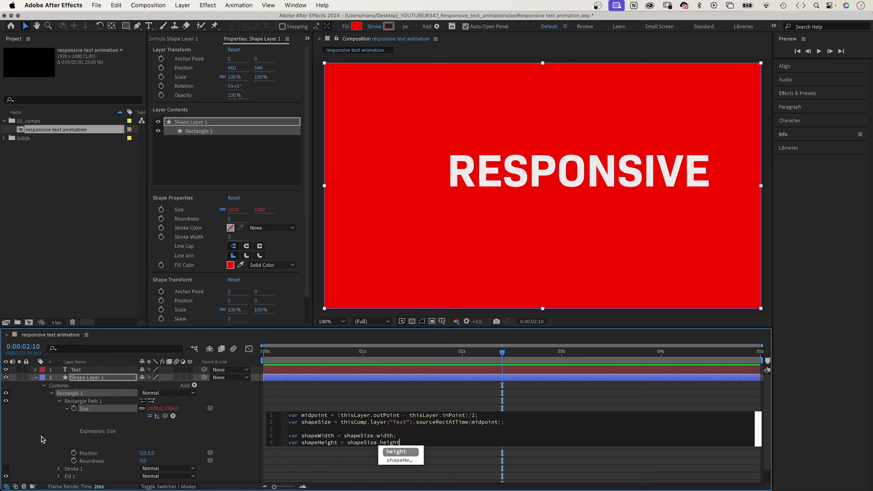
pyautogui.press('Escape')
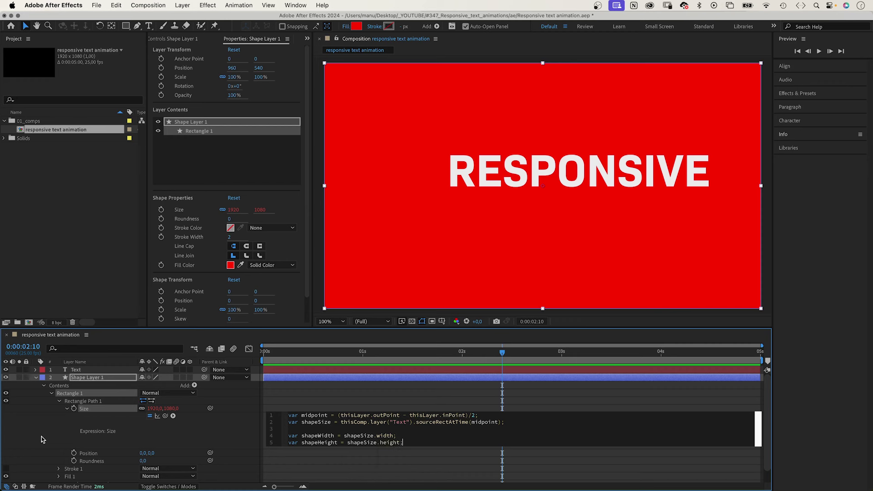
# End the expression with [shapeWidth, shapeHeight] and apply it so the rectangle fits the text
pyautogui.press('Return')
pyautogui.press('Return')
pyautogui.write('[sha')
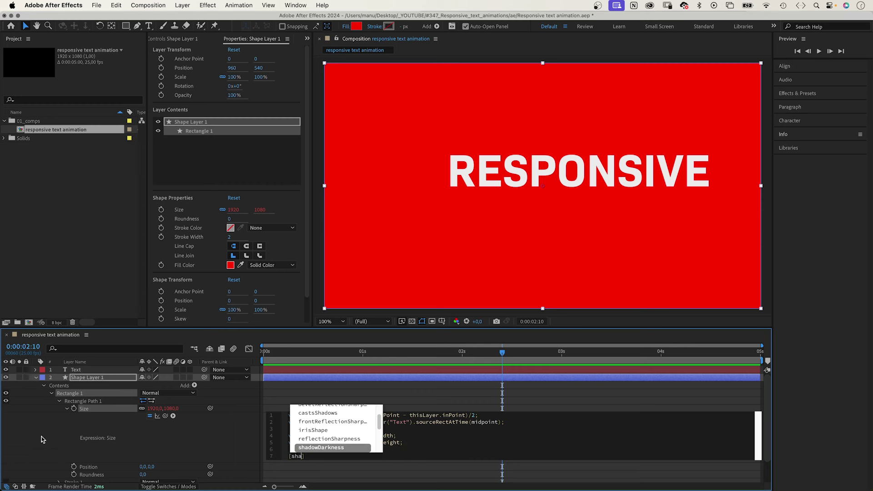
pyautogui.write('pew')
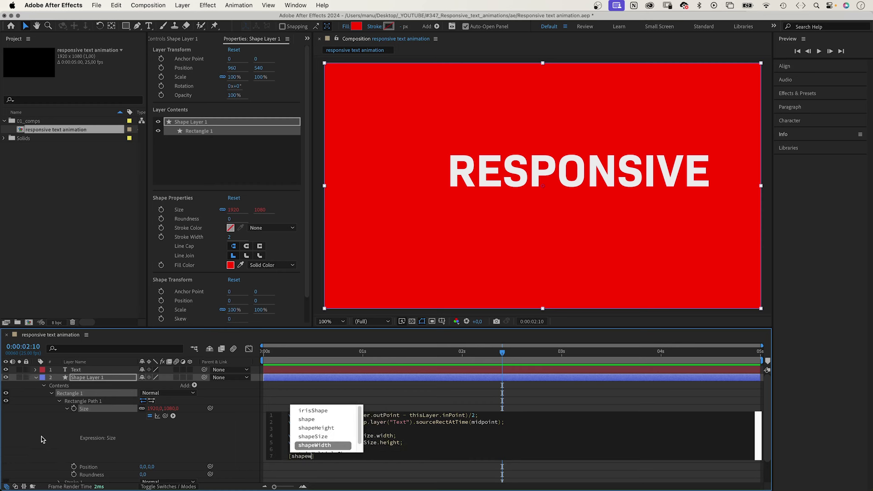
pyautogui.press('Return')
pyautogui.write(', shapeH')
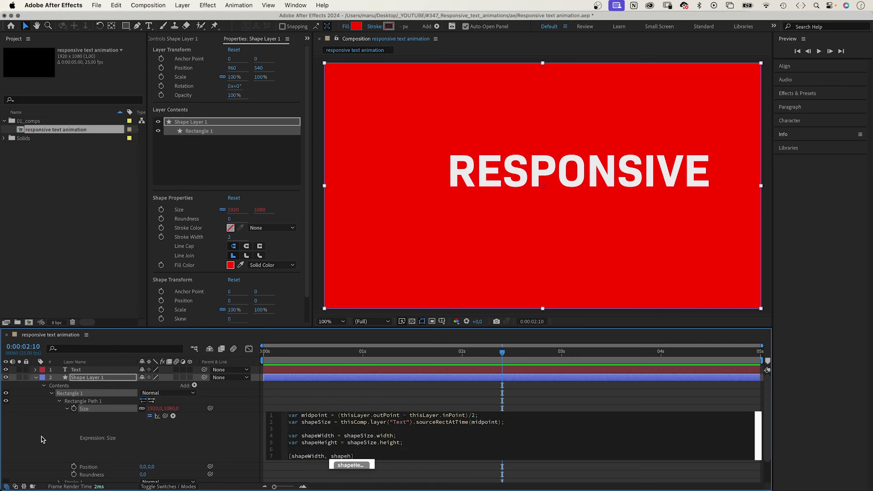
pyautogui.press('Return')
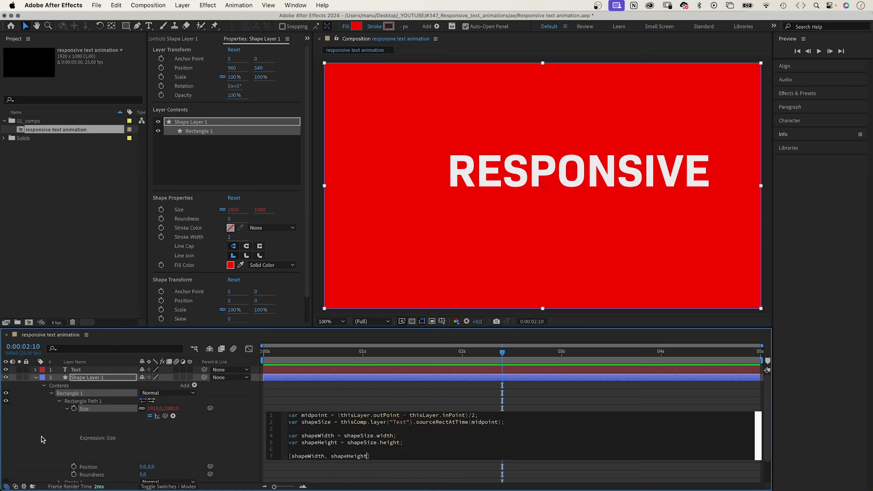
pyautogui.click(199, 445)
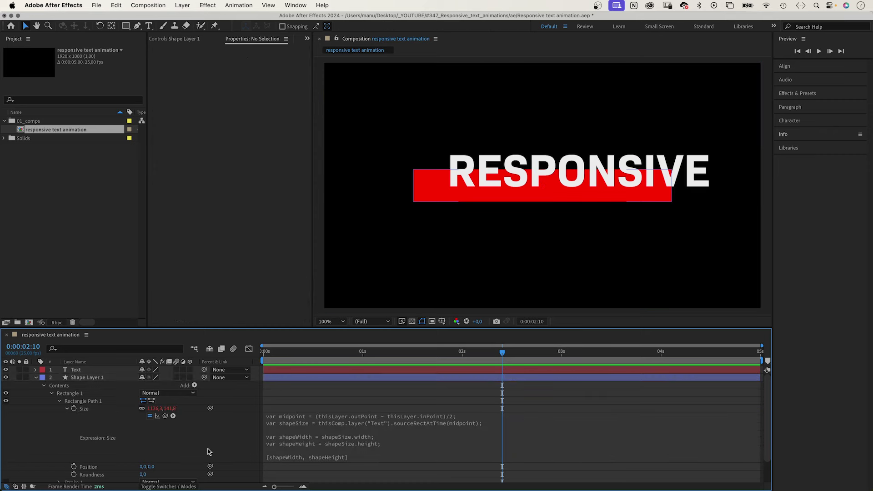
# Go to the Motion Array plugins page and download the plugin hub installer
pyautogui.click(88, 391)
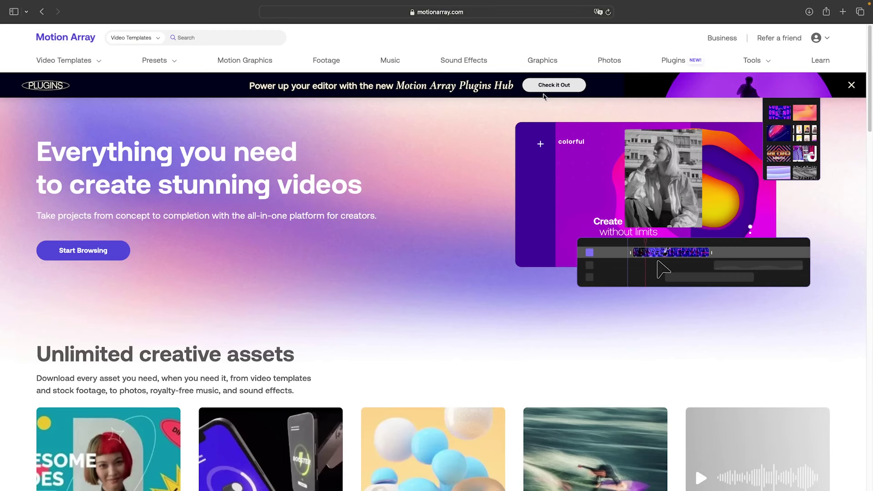
pyautogui.click(554, 86)
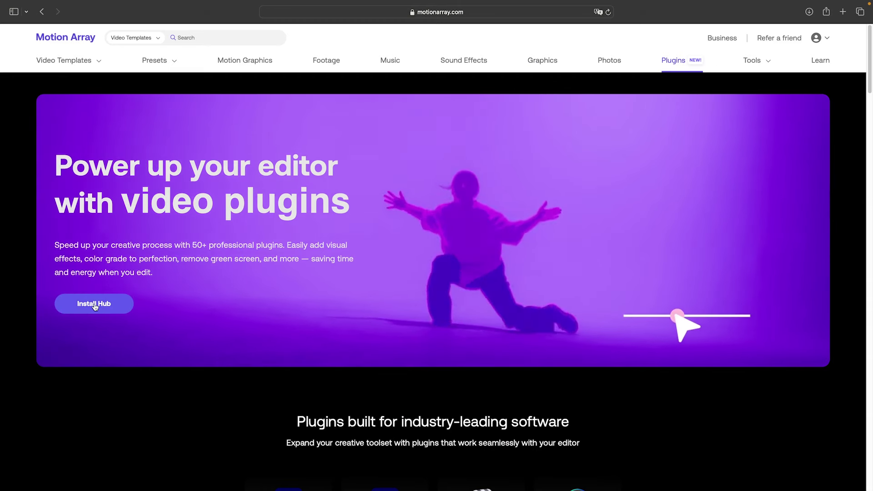
pyautogui.click(94, 304)
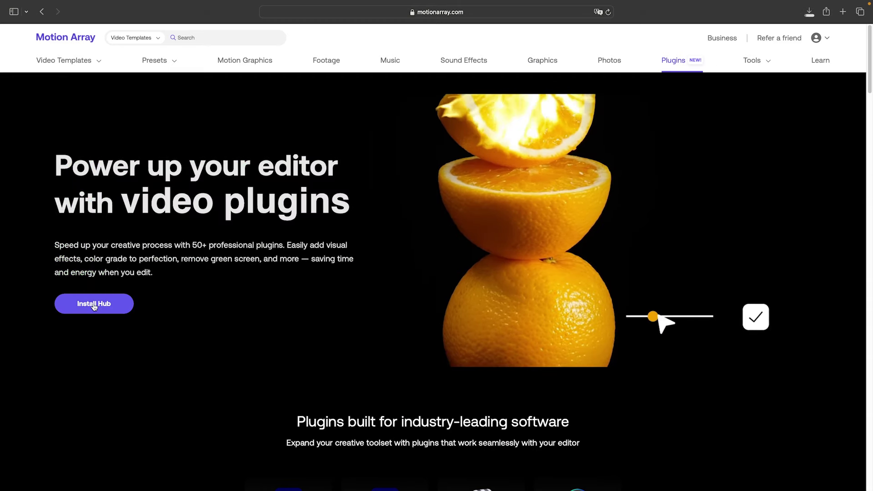
pyautogui.scroll(-2, 869, 91)
pyautogui.moveTo(869, 91); pyautogui.dragTo(869, 125)
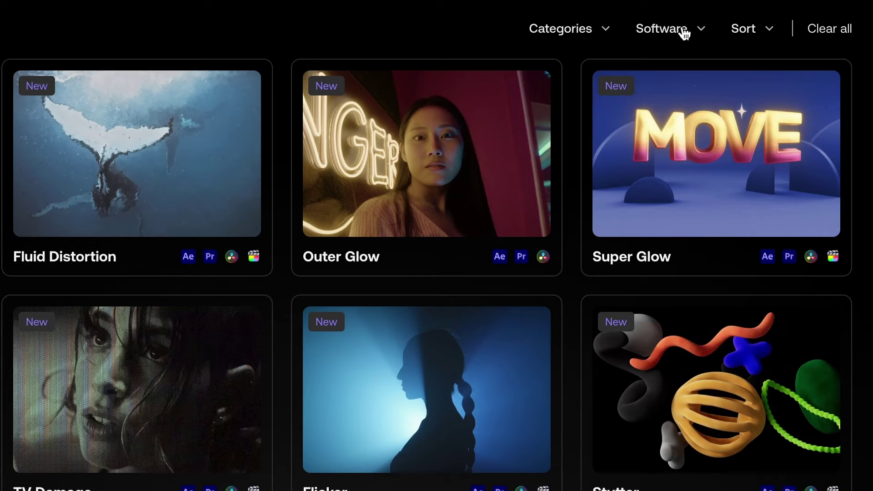
# Filter the Hub to Adobe After Effects plugins and preview the Chromatic Aberration video
pyautogui.click(682, 32)
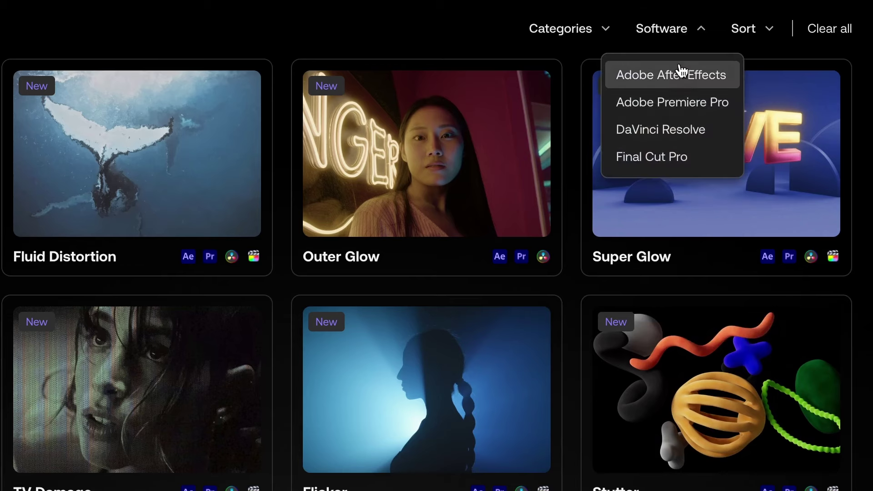
pyautogui.click(689, 78)
pyautogui.scroll(-2, 229, 241)
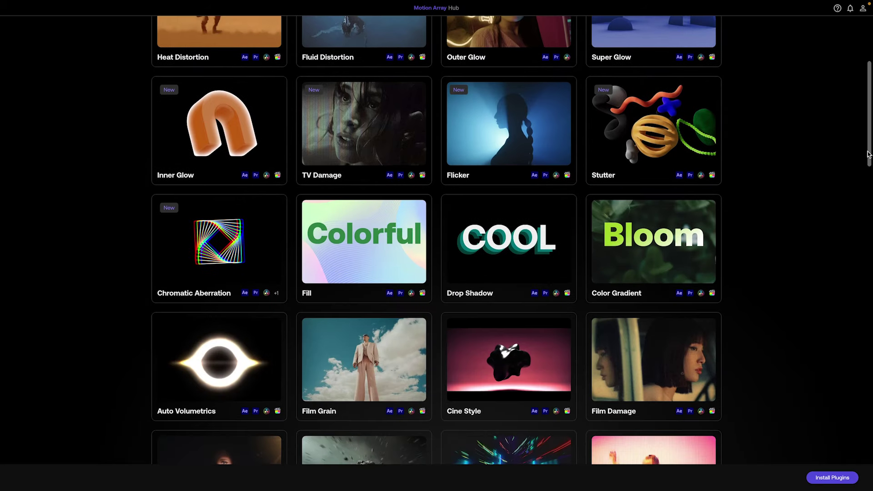
pyautogui.click(217, 241)
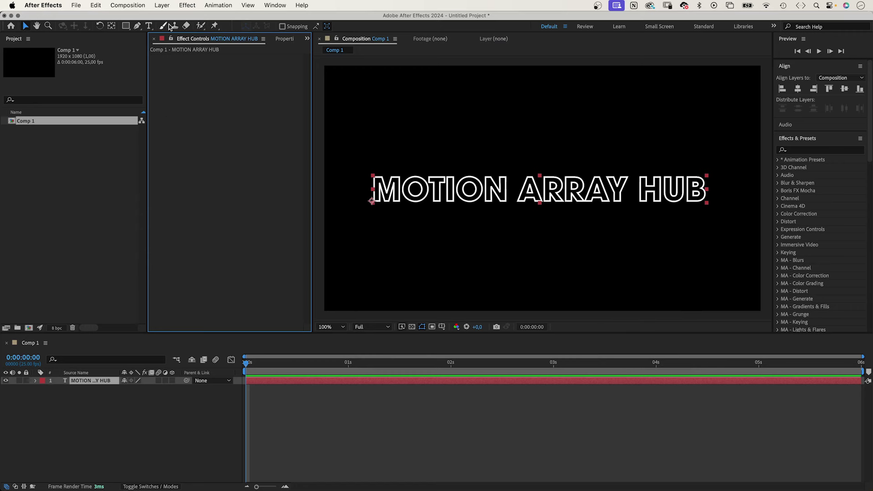
# Apply Effect > MA - Channel > Chromatic Aberration to the selected text layer
pyautogui.click(189, 5)
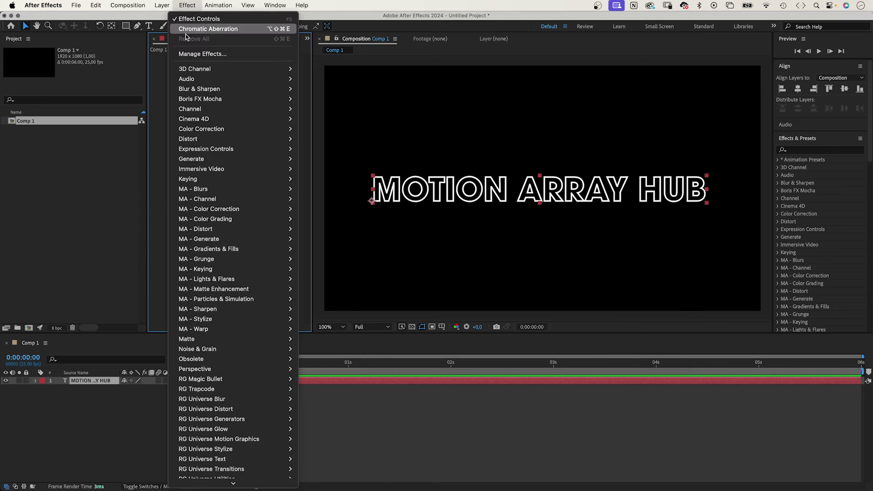
pyautogui.moveTo(236, 200)
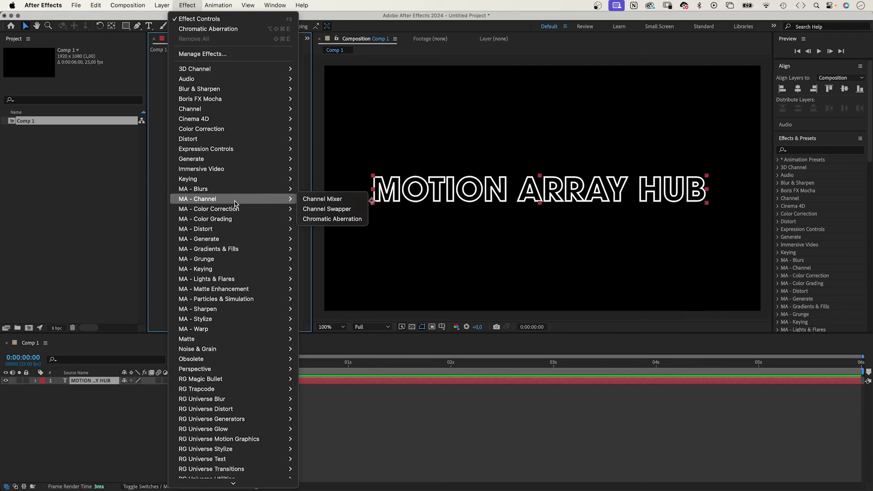
pyautogui.click(329, 218)
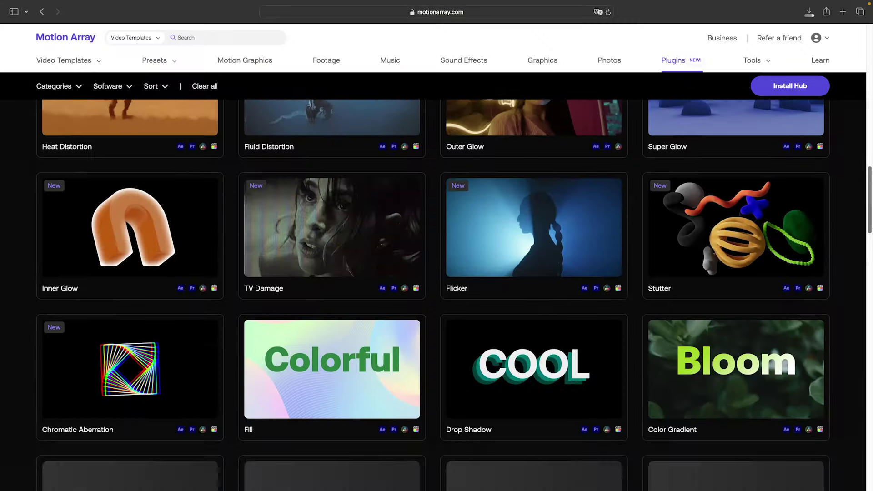
pyautogui.scroll(-5, 437, 273)
pyautogui.scroll(-20, 437, 273)
pyautogui.scroll(-5, 437, 273)
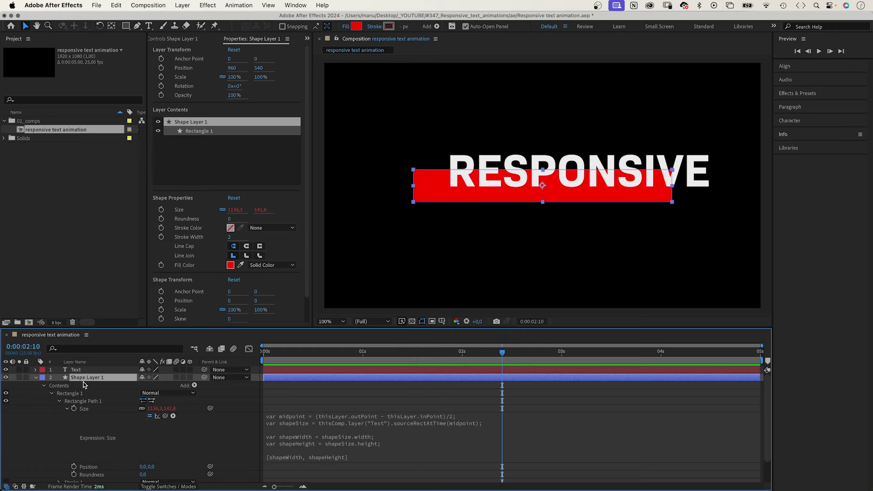
# Start a Shape Layer 1 Anchor Point expression with var midpoint = (thisLayer.outPoint - thisLayer.inPoint)/2
pyautogui.press('a')
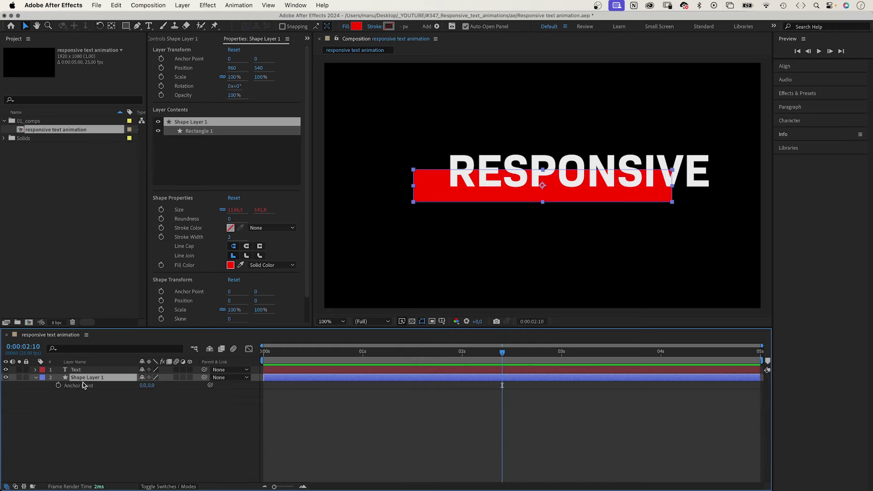
pyautogui.keyDown('alt'); pyautogui.click(58, 385); pyautogui.keyUp('alt')
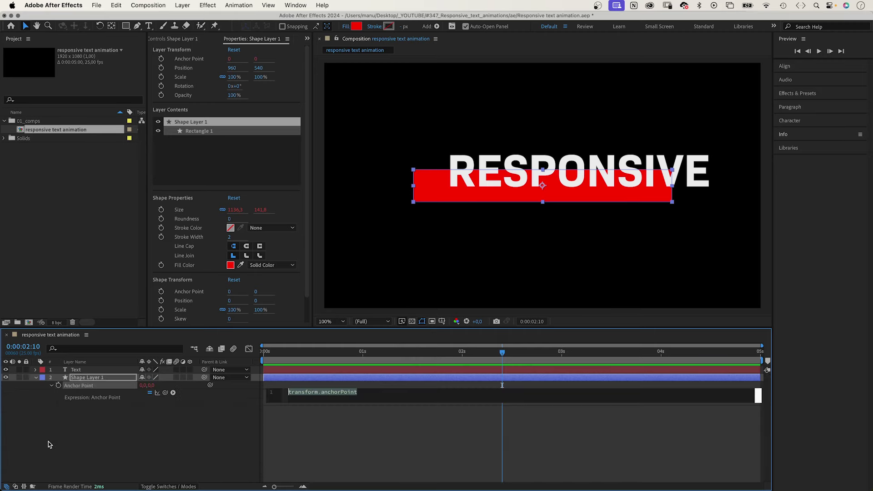
pyautogui.write('var midpoint')
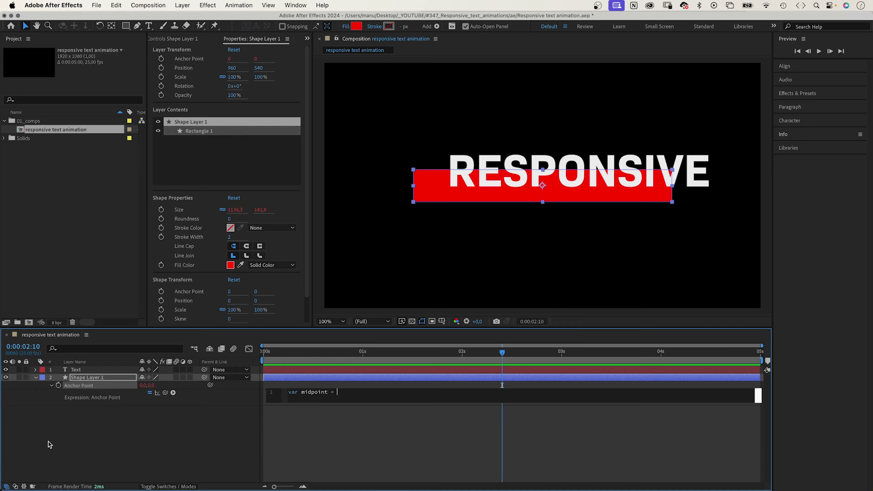
pyautogui.write(' = (thislay')
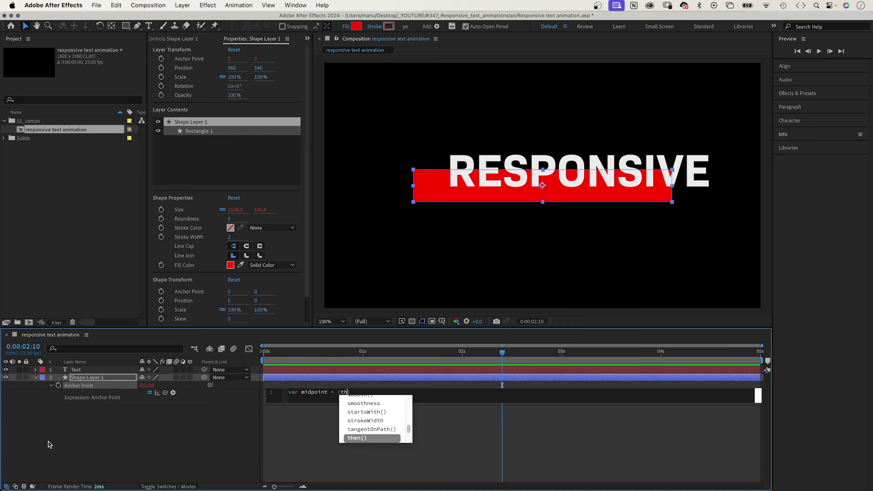
pyautogui.write('er.')
pyautogui.write('outPoint')
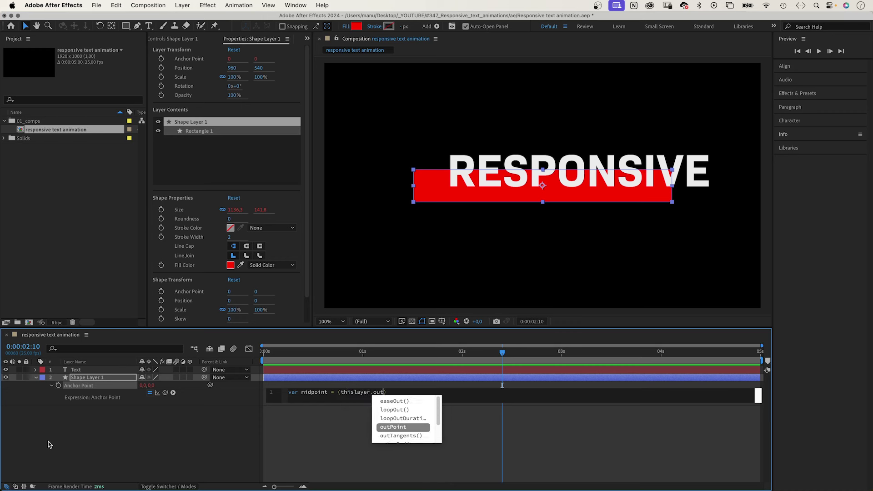
pyautogui.write(' - thisla')
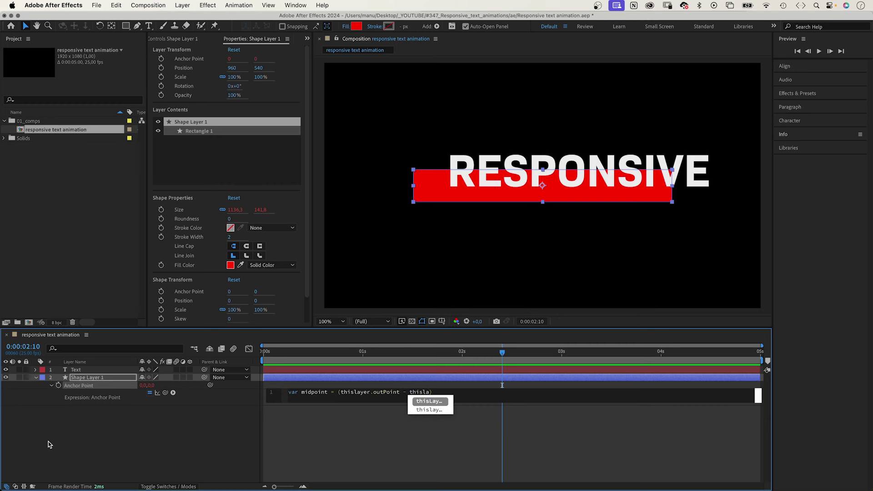
pyautogui.press('Return')
pyautogui.write('.inpo')
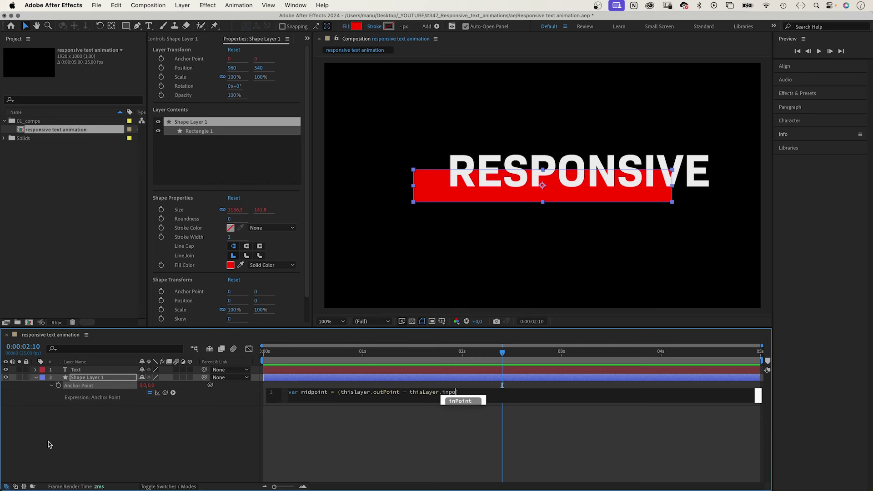
pyautogui.press('Return')
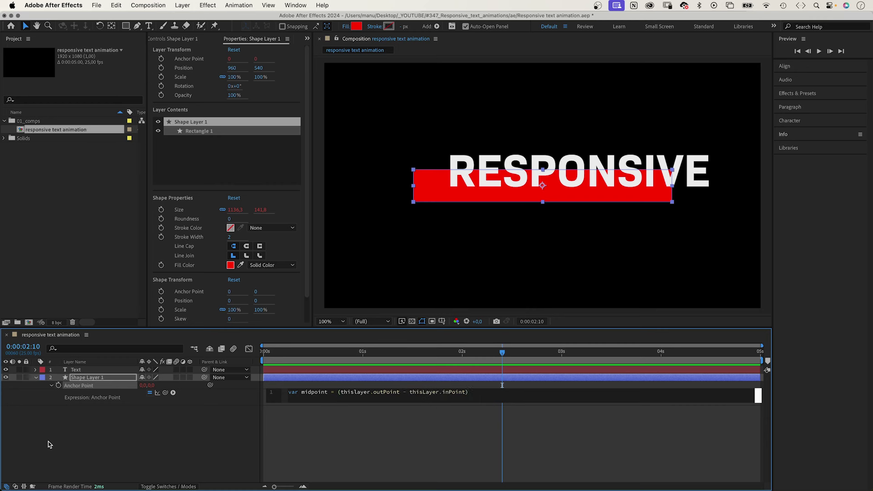
# Add the line var shapeSize = thisLayer.sourceRectAtTime(midpoint); to the Anchor Point expression
pyautogui.write('/2var sh')
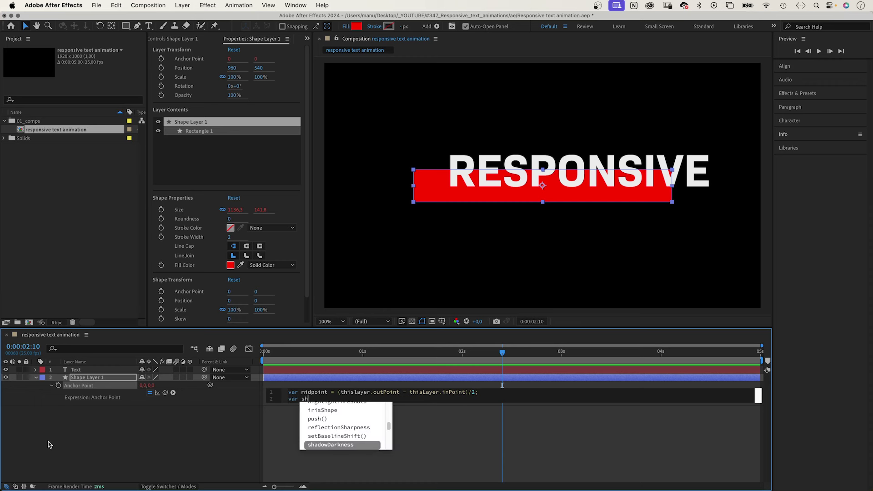
pyautogui.write('apeSize')
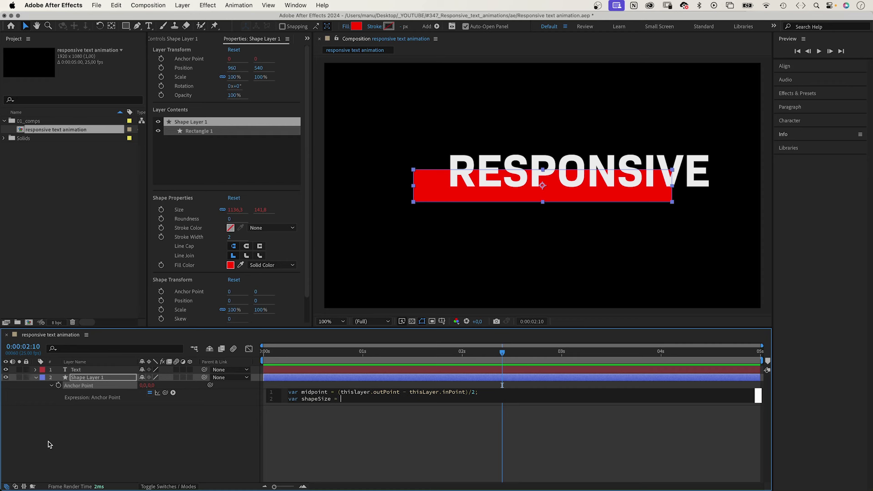
pyautogui.write(' = thislay')
pyautogui.press('Return')
pyautogui.write('.sourceret')
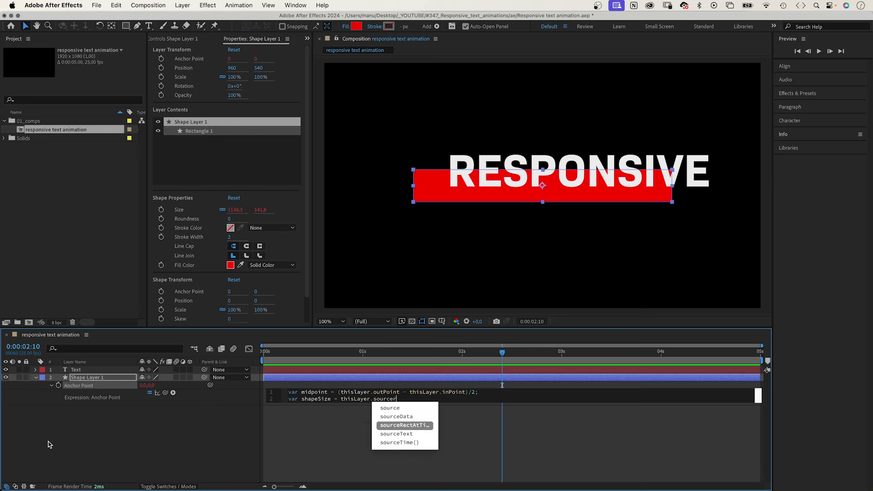
pyautogui.press('Return')
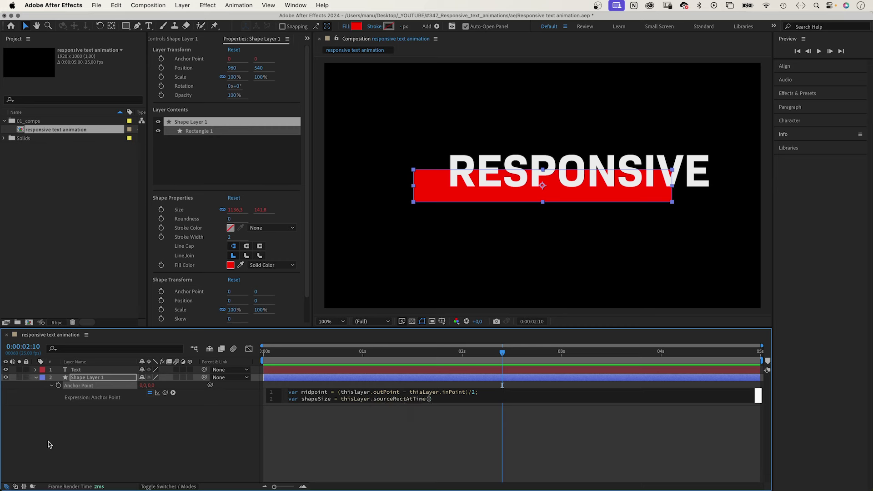
pyautogui.write('midpo')
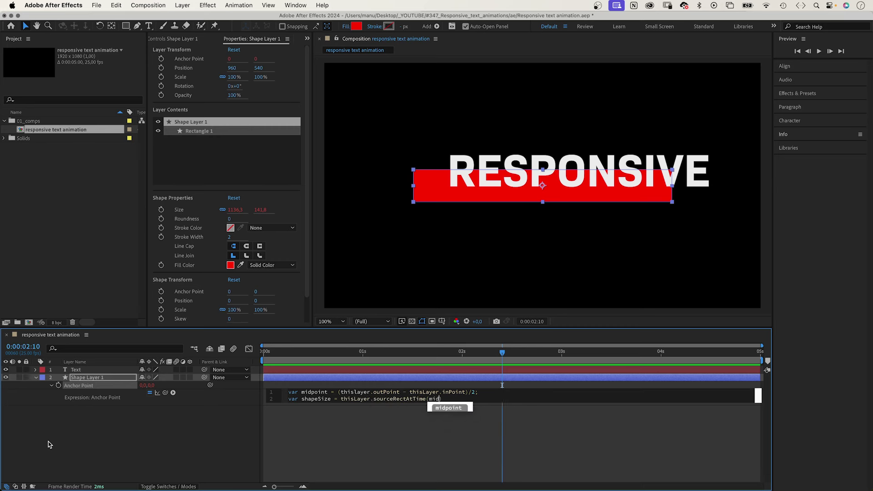
pyautogui.write('i')
pyautogui.press('Return')
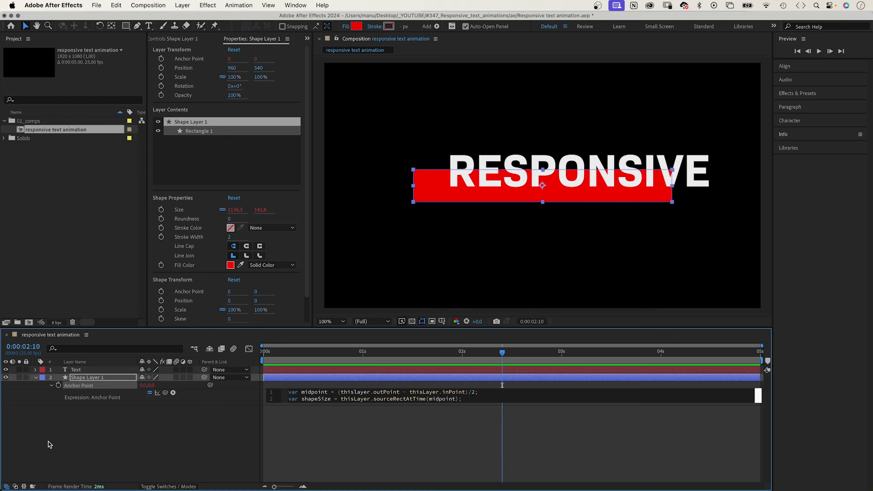
# Add the line var x = shapeSize.left + shapeSize.width/2; to the Anchor Point expression
pyautogui.press('Return')
pyautogui.press('Return')
pyautogui.write('var x = shapeSize')
pyautogui.press('Return')
pyautogui.write('.left +')
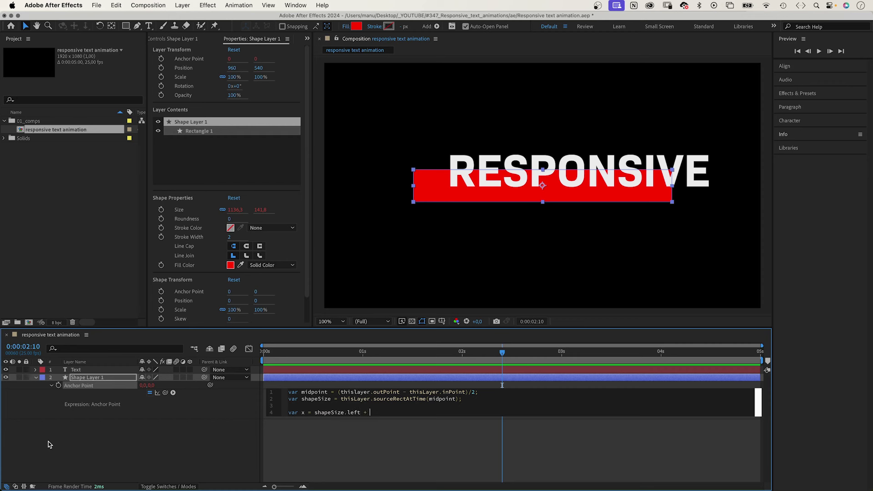
pyautogui.write(' shapes')
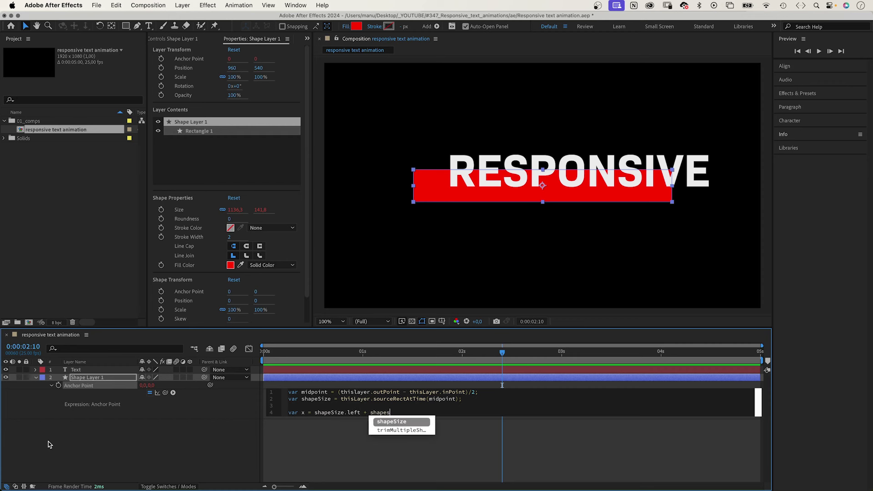
pyautogui.write('ize')
pyautogui.press('Return')
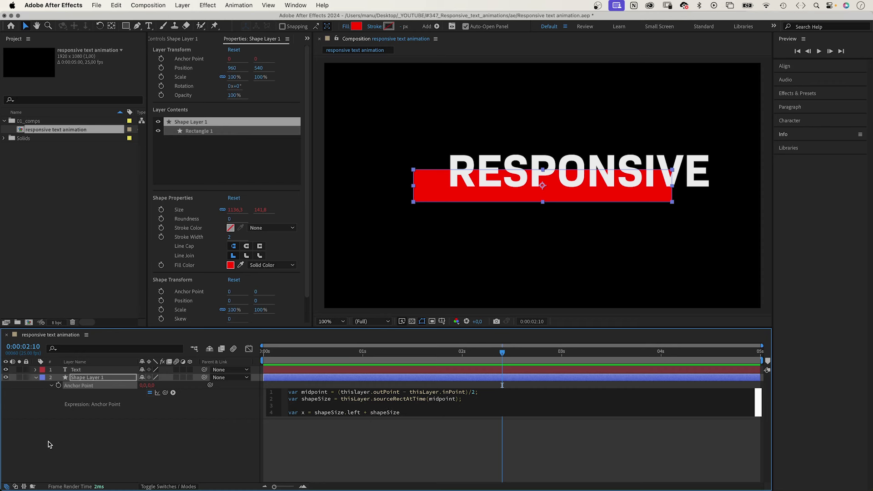
pyautogui.write('.width')
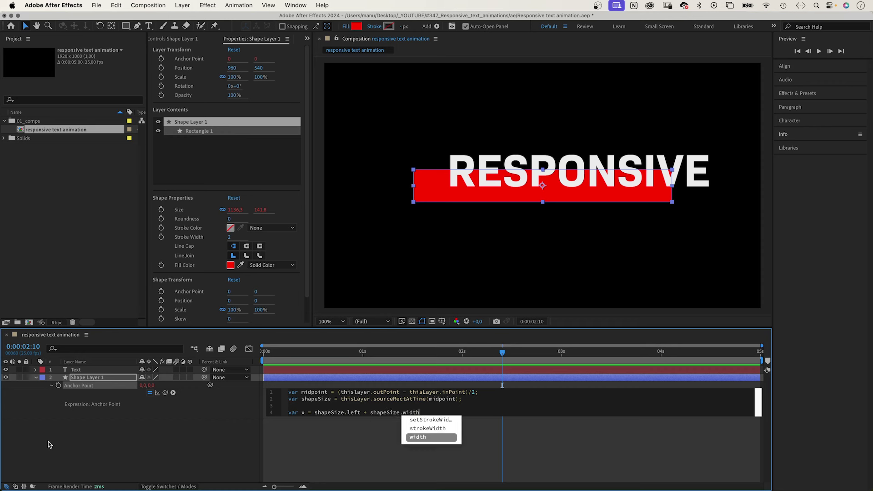
pyautogui.press('Return')
pyautogui.write('/2')
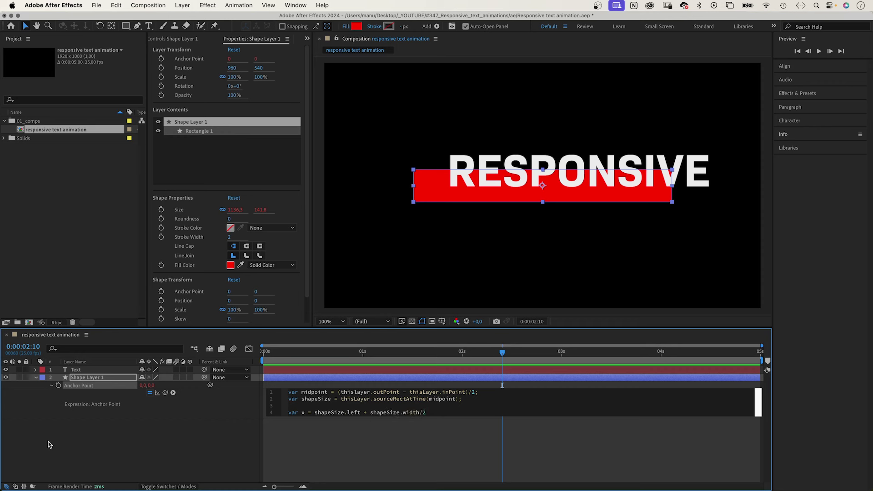
pyautogui.write(';')
# Add var y = shapeSize.top + shapeSize.height/2; and finish the expression with [x,y]
pyautogui.press('Return')
pyautogui.write('var y ')
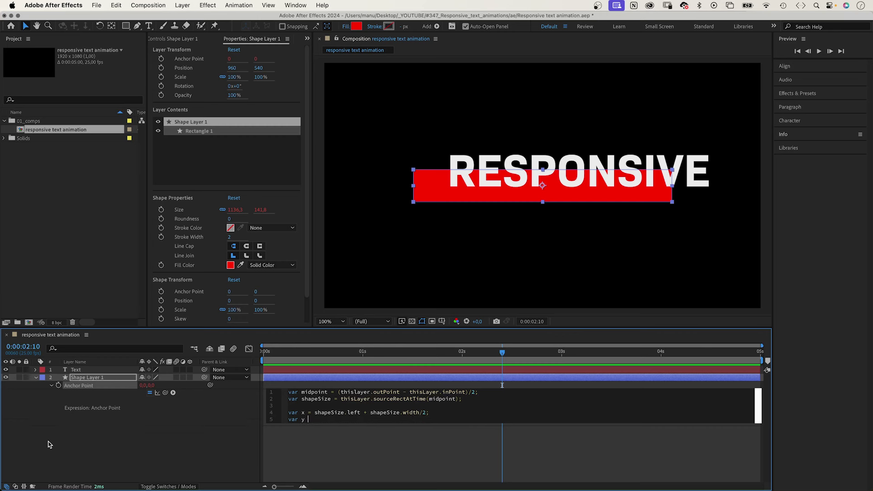
pyautogui.write('= sh')
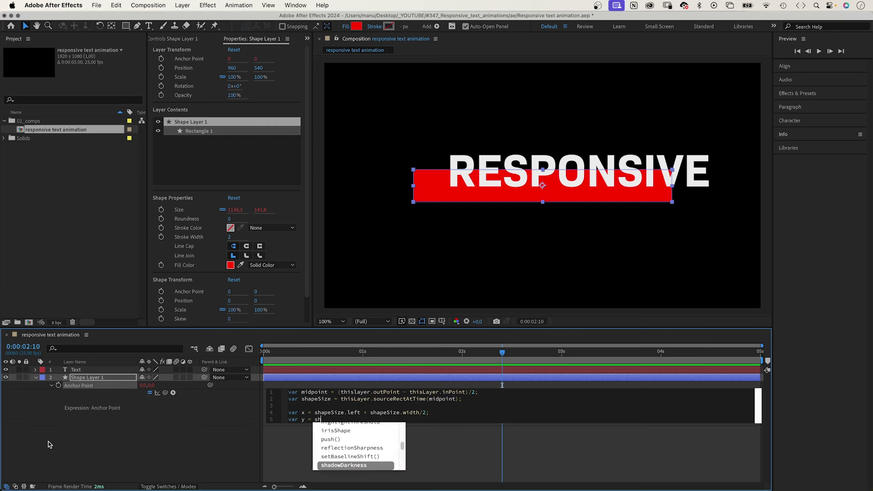
pyautogui.write('apezSize.top + shapesize')
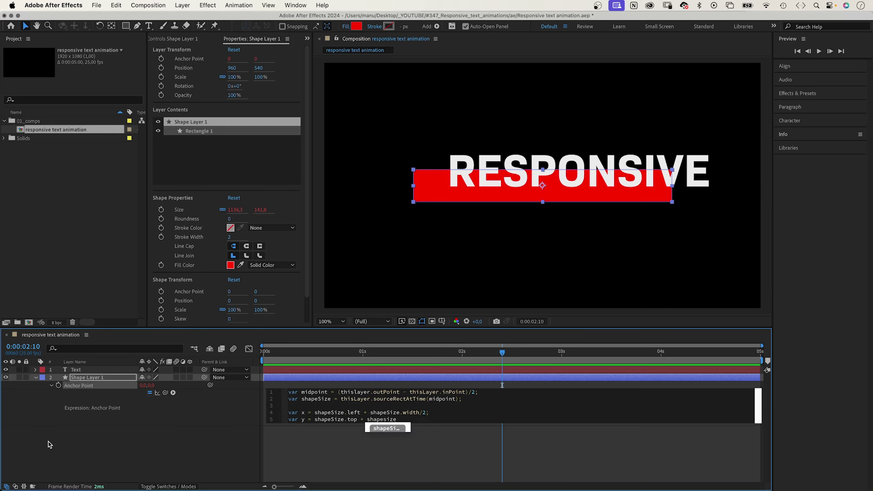
pyautogui.press('Escape')
pyautogui.write('.height/2')
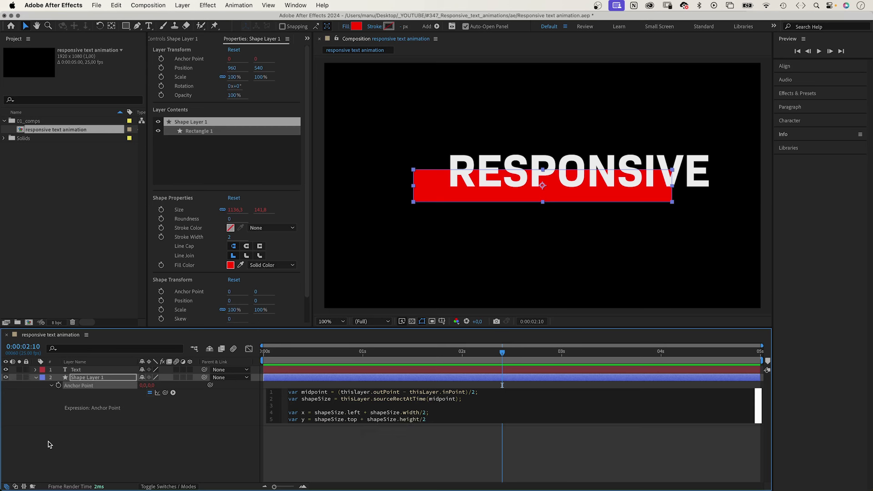
pyautogui.write(';')
pyautogui.press('Return')
pyautogui.press('Return')
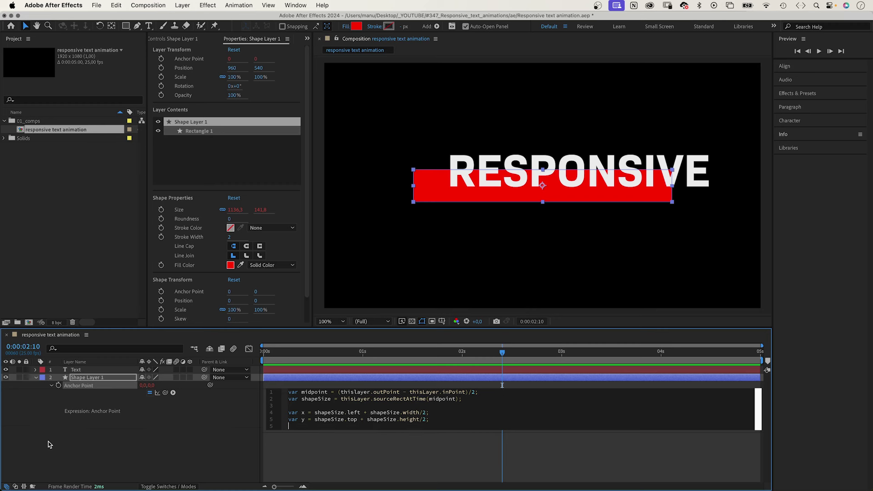
pyautogui.write('[x,y')
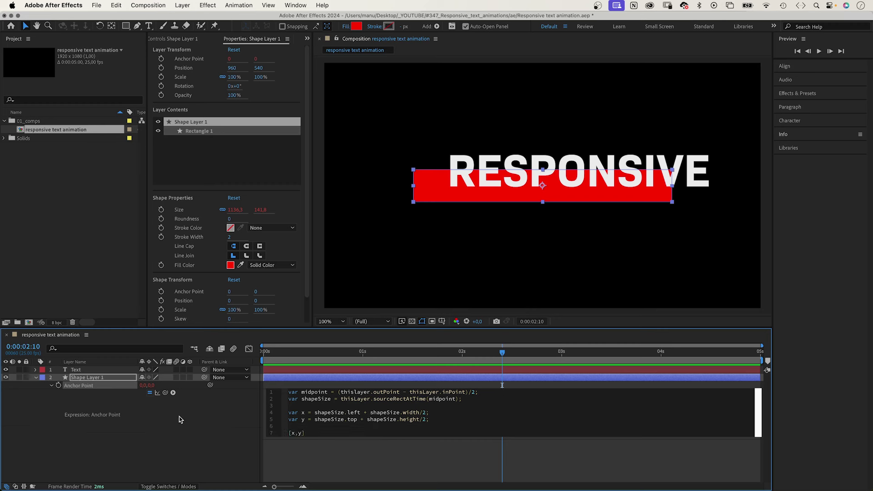
# Fix the expression error by correcting 'thislayer' to 'thisLayer' on line 1
pyautogui.click(184, 418)
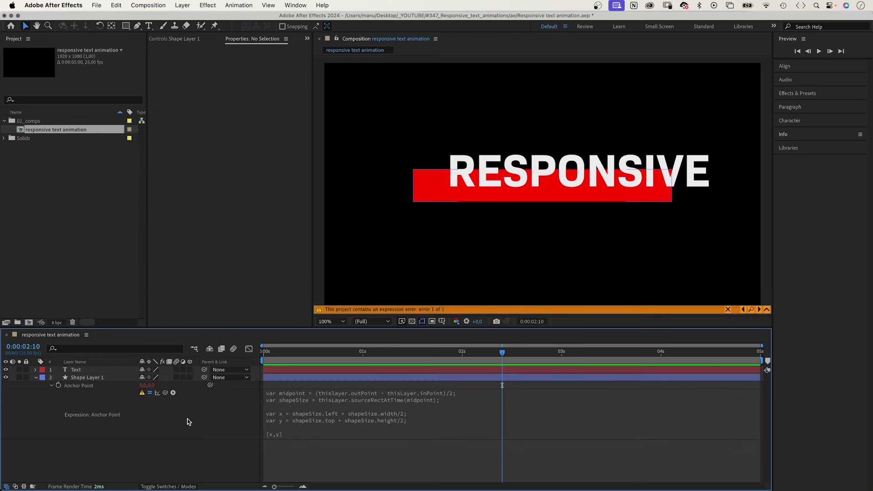
pyautogui.click(142, 394)
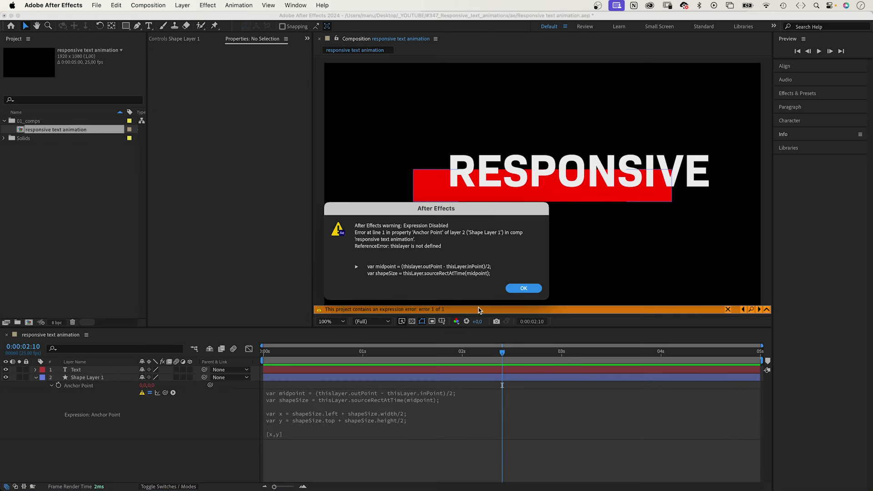
pyautogui.click(519, 290)
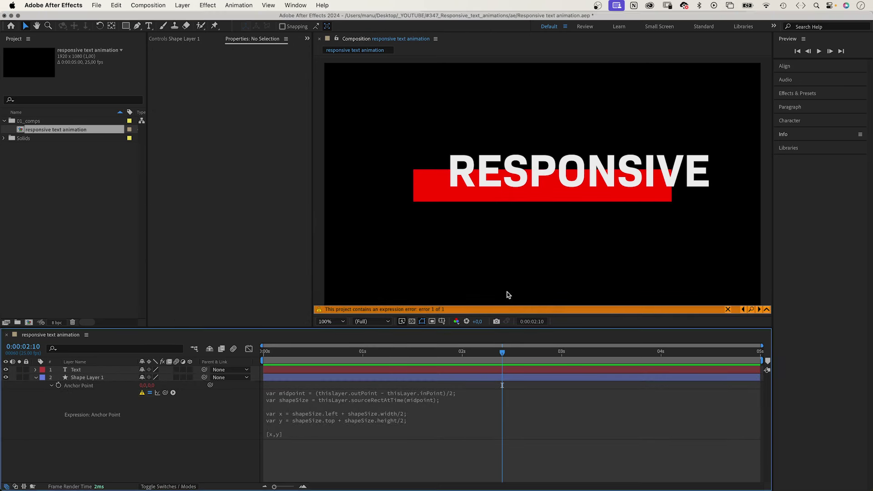
pyautogui.click(324, 401)
pyautogui.click(356, 392)
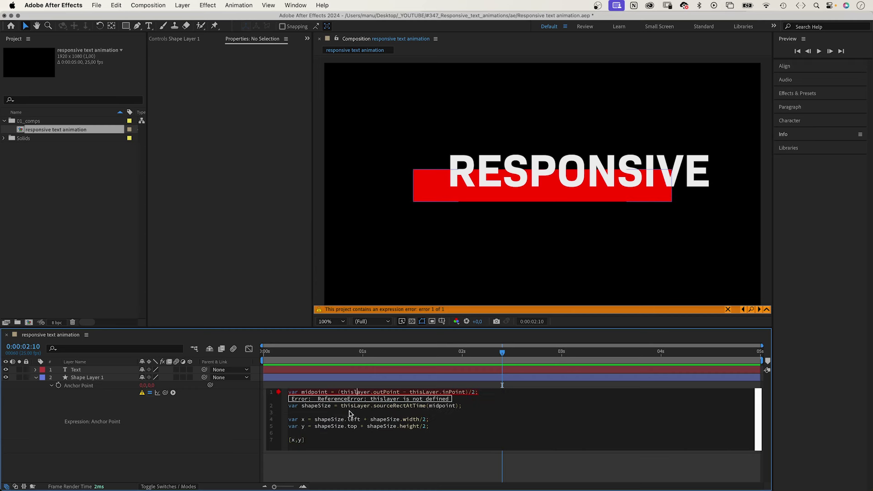
pyautogui.press('BackSpace')
pyautogui.write('L')
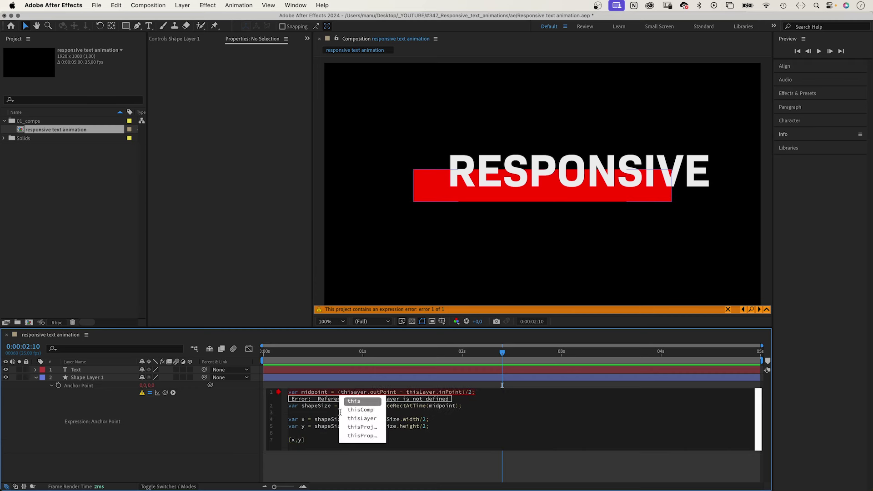
pyautogui.click(216, 434)
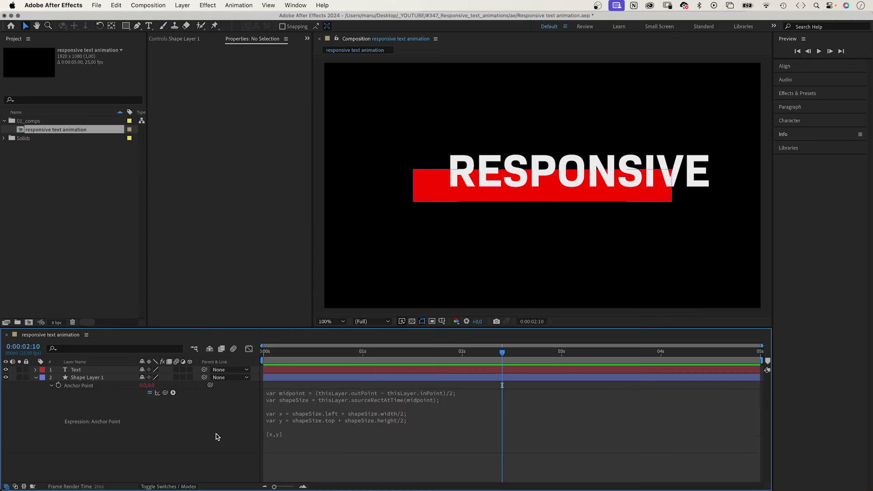
# Give the Text layer's Anchor Point the same [x,y] centring expression as Shape Layer 1
pyautogui.click(72, 378)
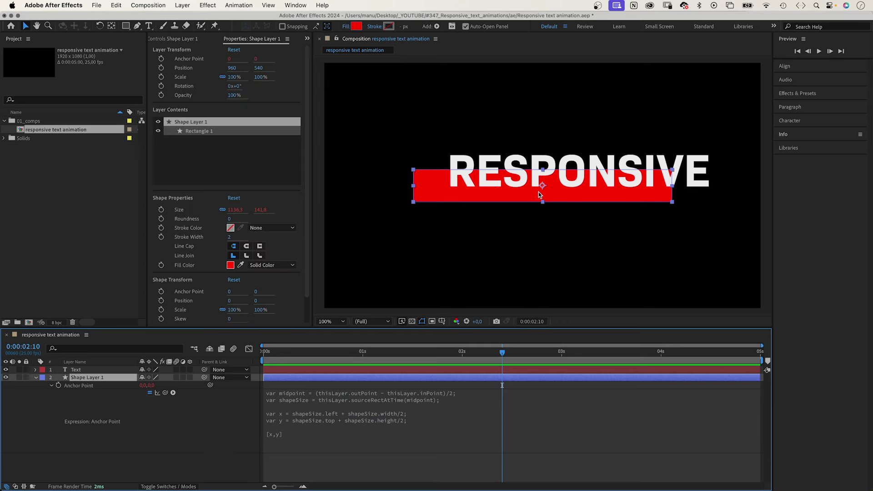
pyautogui.click(320, 418)
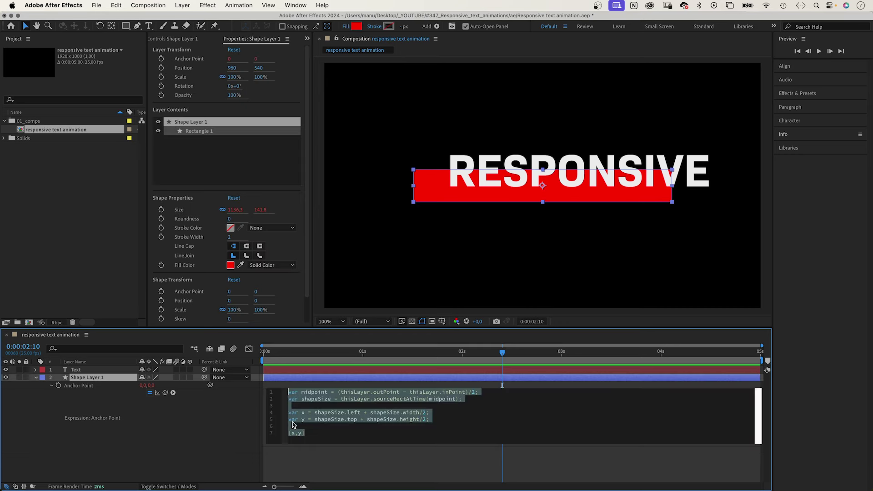
pyautogui.click(90, 459)
pyautogui.click(81, 370)
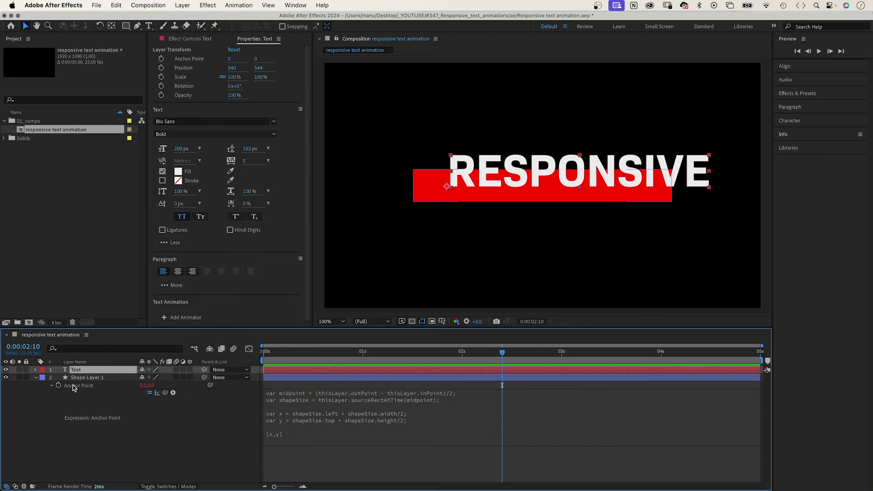
pyautogui.press('a')
pyautogui.keyDown('alt'); pyautogui.click(58, 377); pyautogui.keyUp('alt')
pyautogui.write('[x,y]')
pyautogui.click(44, 437)
pyautogui.click(78, 370)
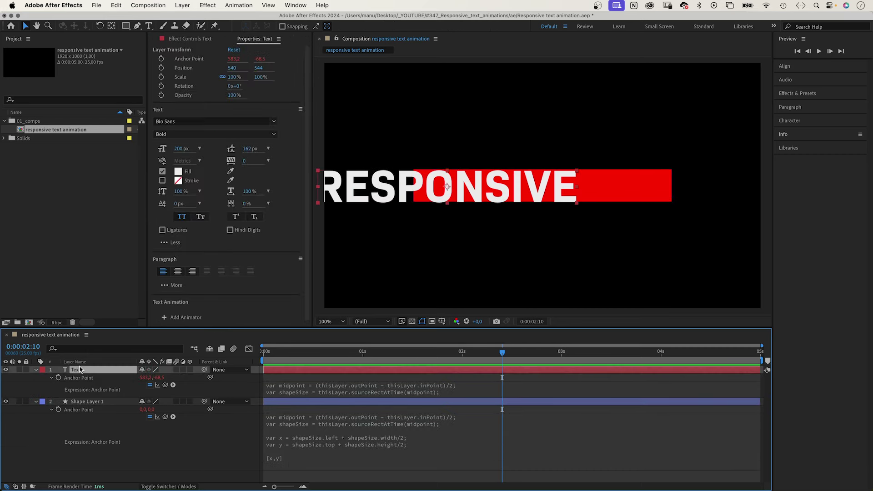
# Set the Text layer's X position to 960 so it sits over the red bar
pyautogui.keyDown('shift'); pyautogui.click(72, 401); pyautogui.keyUp('shift')
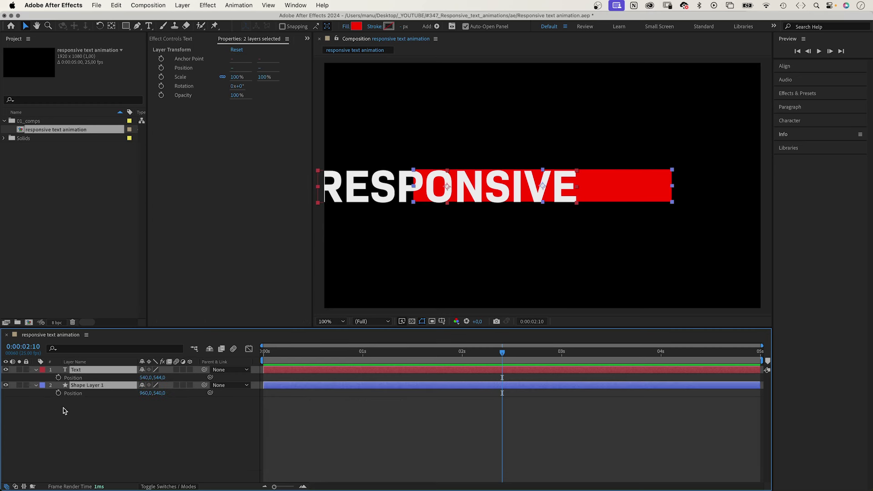
pyautogui.press('p')
pyautogui.click(146, 378)
pyautogui.press('BackSpace')
pyautogui.write('960')
pyautogui.press('Tab')
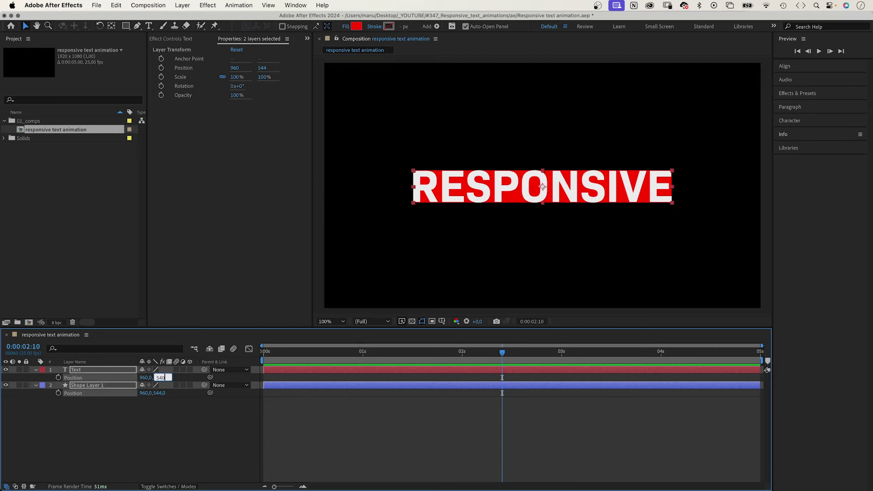
pyautogui.press('Return')
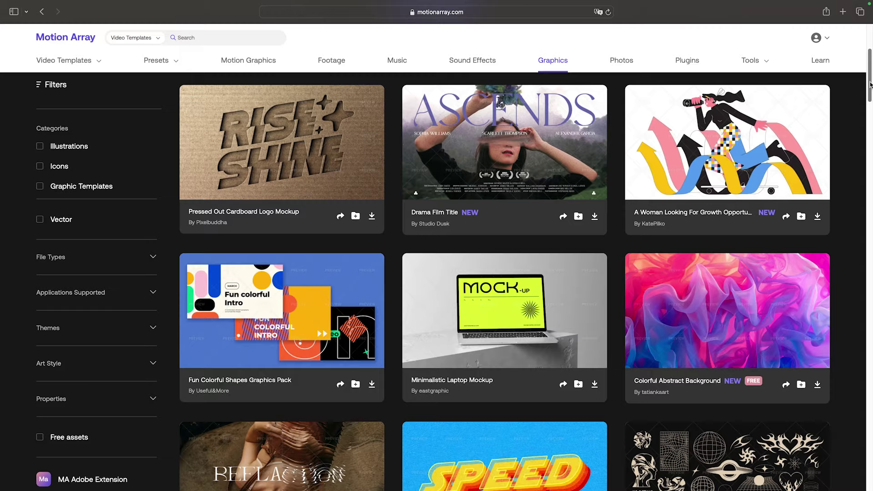
# Scroll down through the Motion Array Graphics asset grid
pyautogui.scroll(-6, 870, 117)
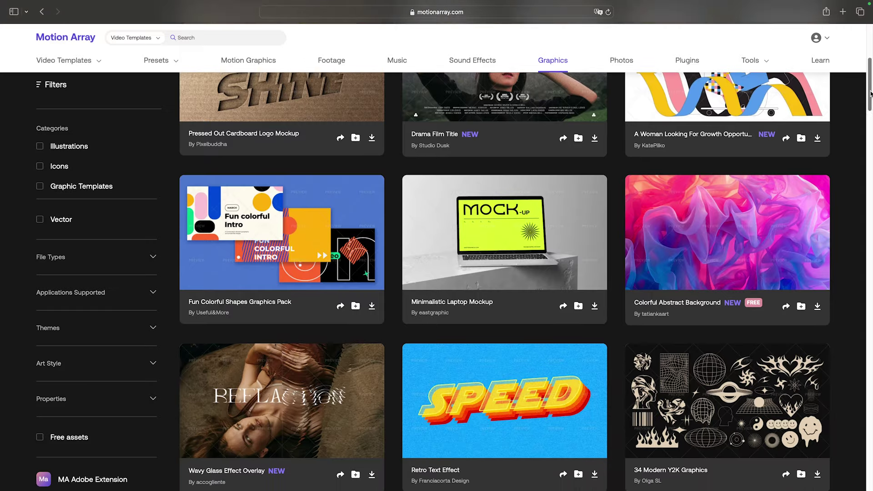
pyautogui.moveTo(869, 117); pyautogui.dragTo(869, 210)
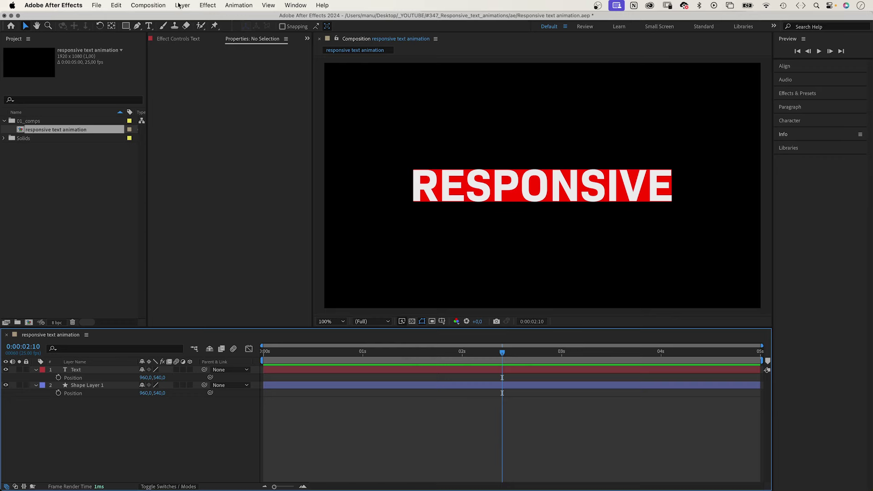
# Add a new null layer named 'controls'
pyautogui.click(181, 5)
pyautogui.moveTo(190, 19)
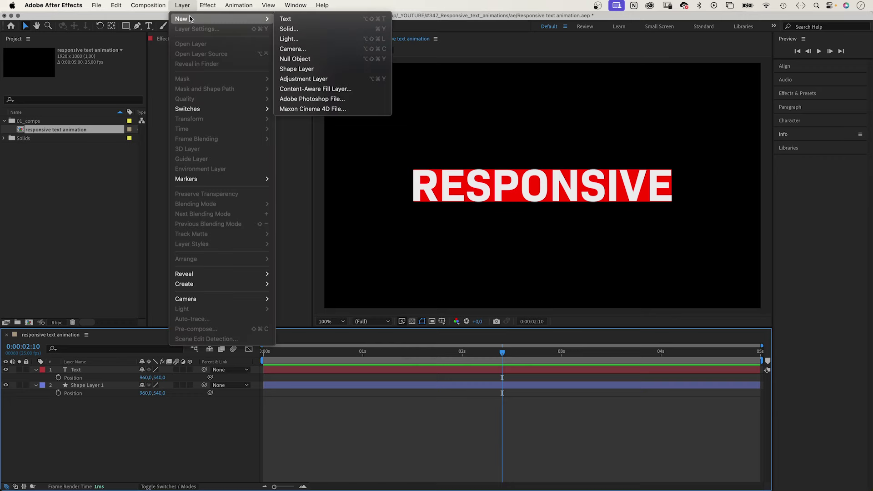
pyautogui.click(300, 59)
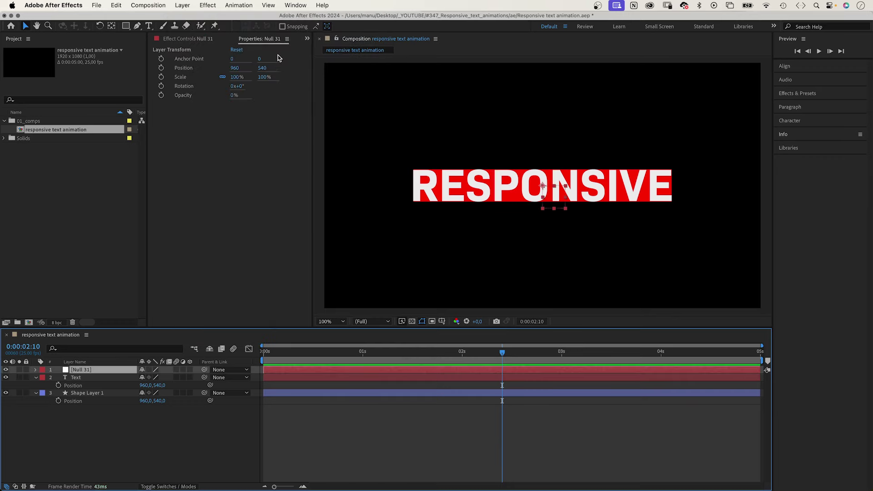
pyautogui.press('Return')
pyautogui.write('controls')
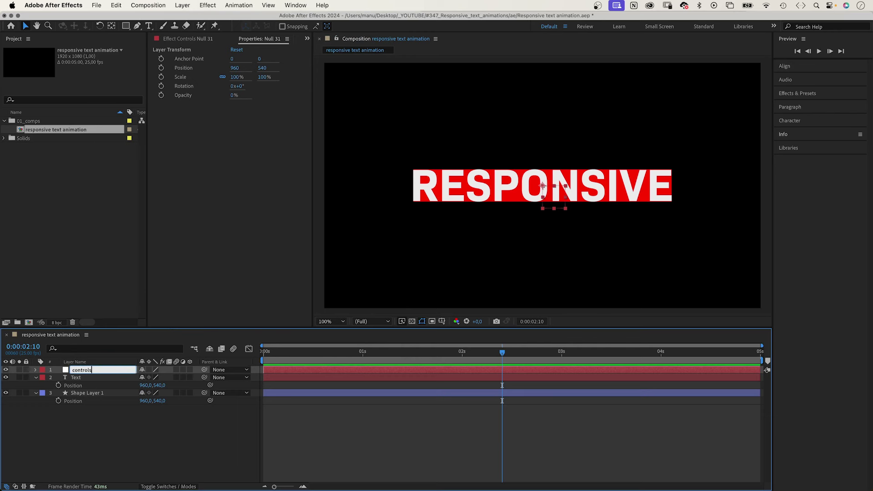
pyautogui.press('Return')
# Add a Color Control, duplicate it, and name the two 'Text Color' and 'Shape Color'
pyautogui.click(207, 6)
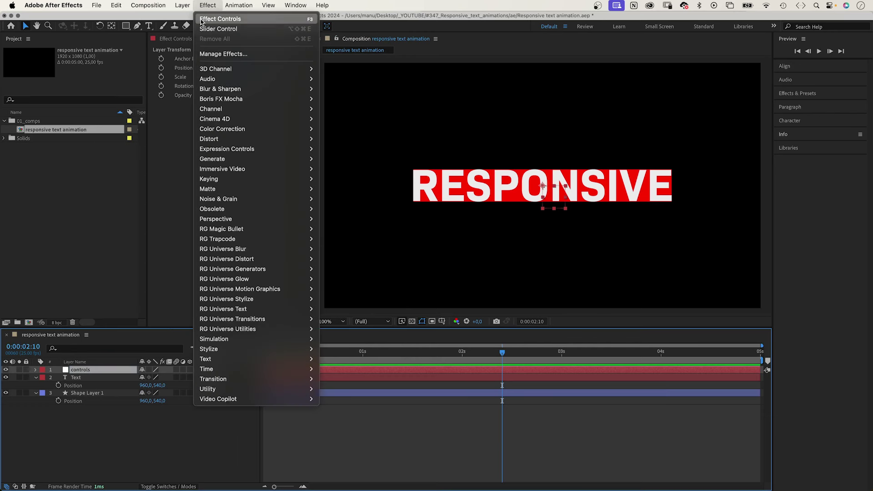
pyautogui.moveTo(241, 149)
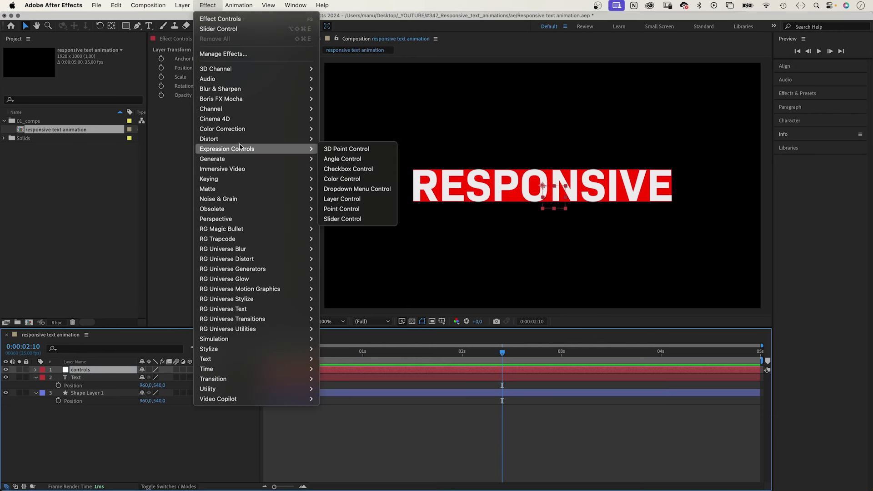
pyautogui.click(357, 180)
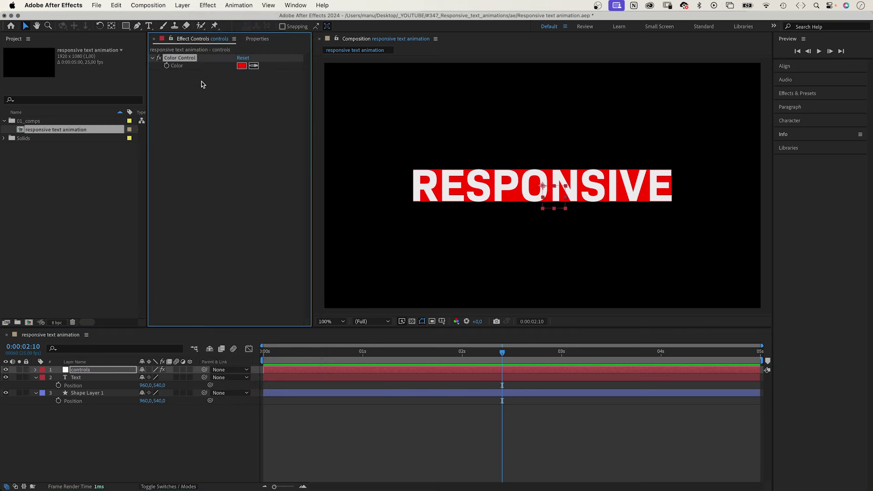
pyautogui.press('super+d')
pyautogui.click(180, 57)
pyautogui.press('Return')
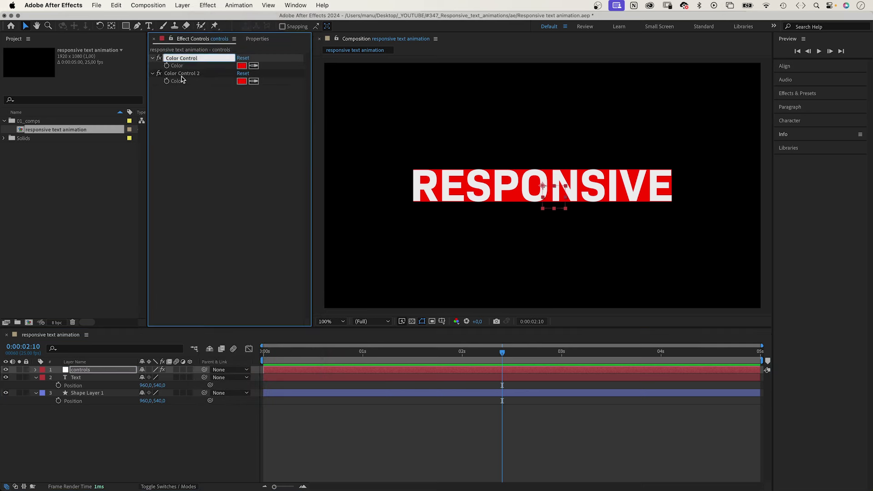
pyautogui.write('Text Color')
pyautogui.press('Return')
pyautogui.click(197, 74)
pyautogui.press('Return')
pyautogui.write('s')
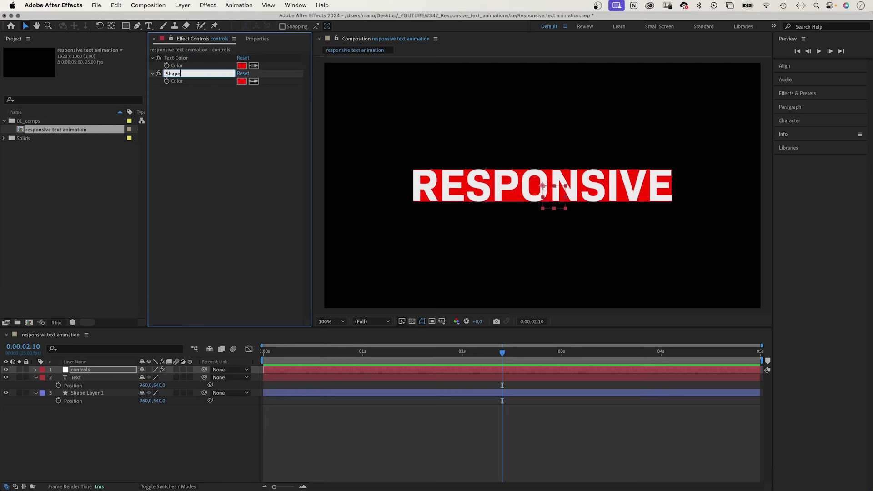
pyautogui.press('Return')
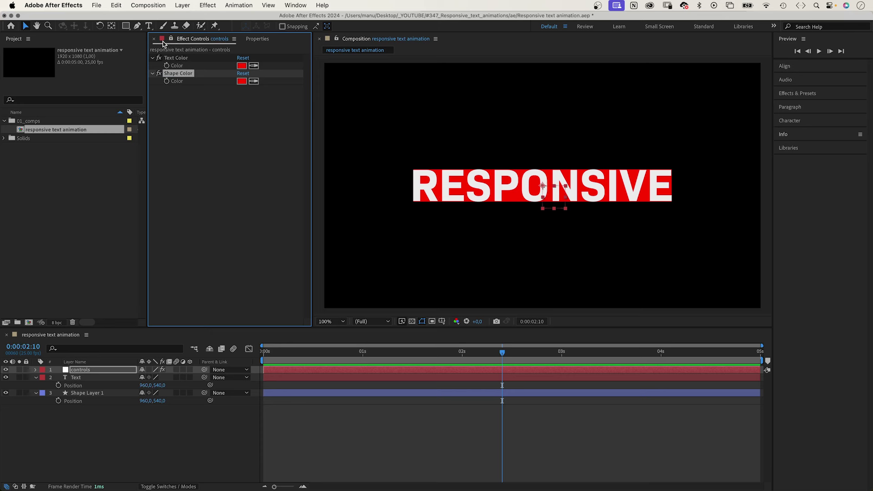
# Pick-whip the rectangle's Fill 1 Color to Shape Color and set Shape Color to blue
pyautogui.click(84, 393)
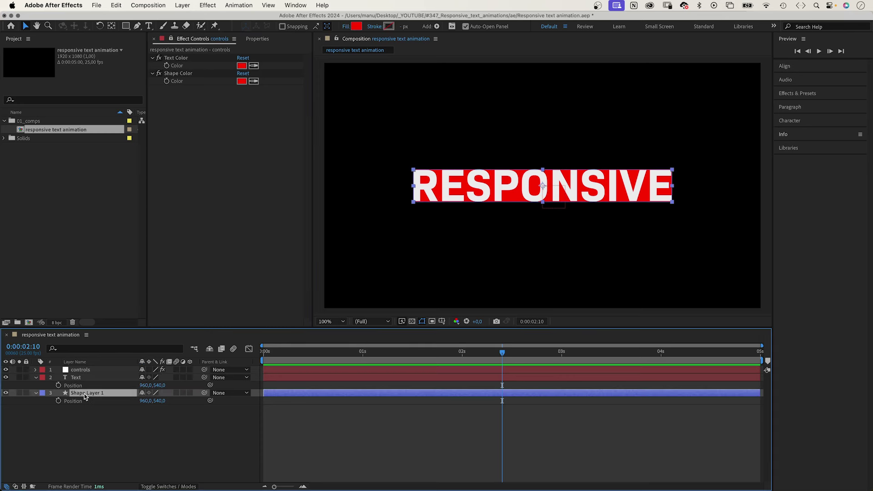
pyautogui.click(36, 393)
pyautogui.click(36, 393)
pyautogui.click(44, 408)
pyautogui.click(44, 401)
pyautogui.click(52, 408)
pyautogui.click(59, 432)
pyautogui.moveTo(211, 454); pyautogui.dragTo(189, 81)
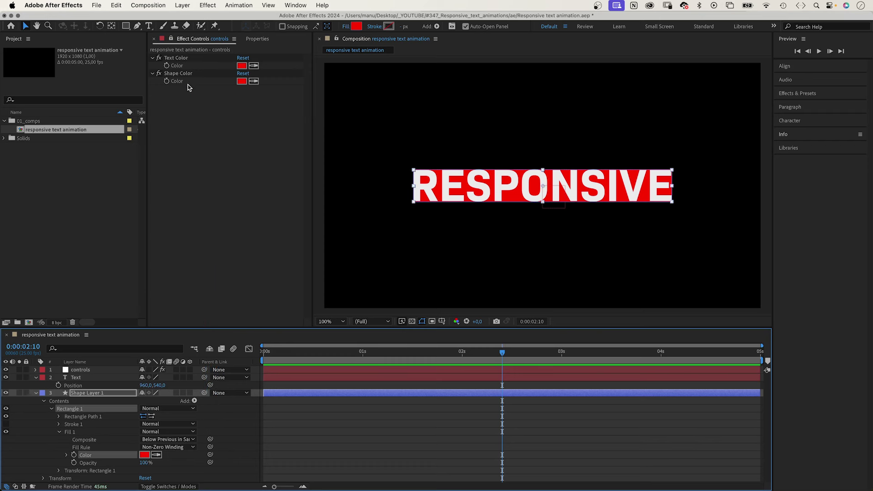
pyautogui.click(242, 81)
pyautogui.moveTo(438, 257); pyautogui.dragTo(444, 315)
pyautogui.moveTo(454, 200); pyautogui.dragTo(461, 329)
pyautogui.click(527, 201)
# Add a Fill Color animator to the text, link it to Text Color, and set it yellow
pyautogui.click(69, 378)
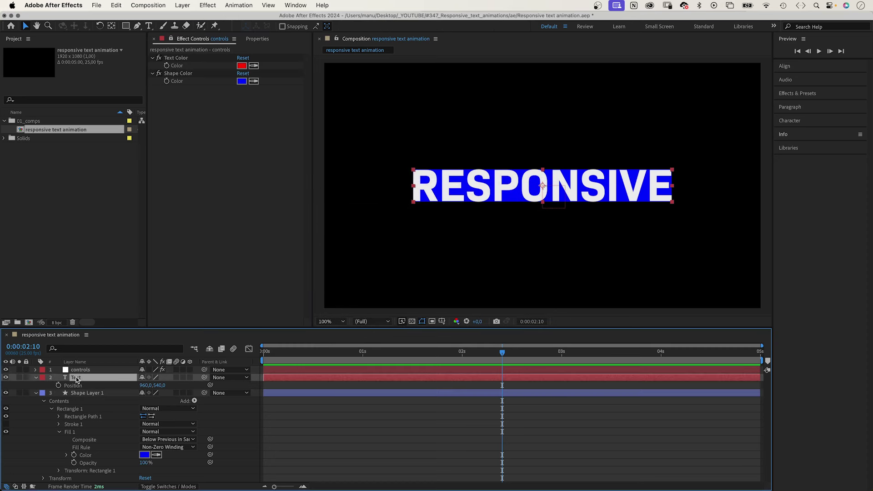
pyautogui.click(36, 378)
pyautogui.click(35, 377)
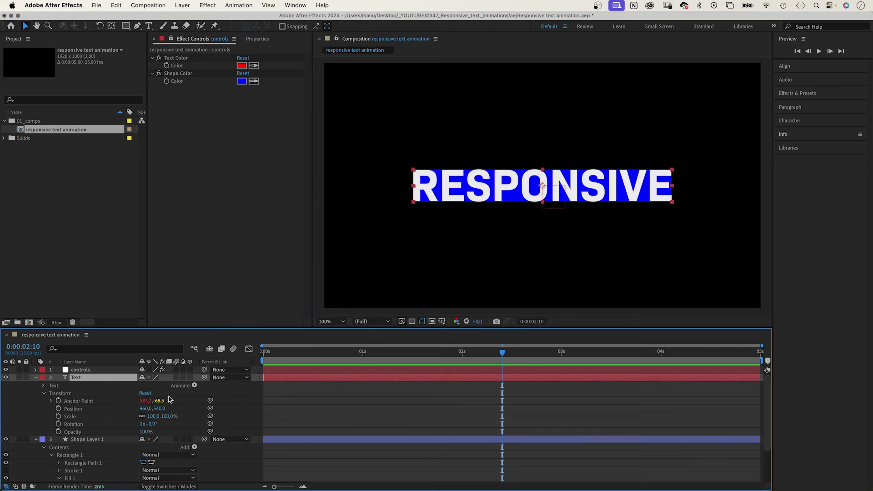
pyautogui.click(194, 385)
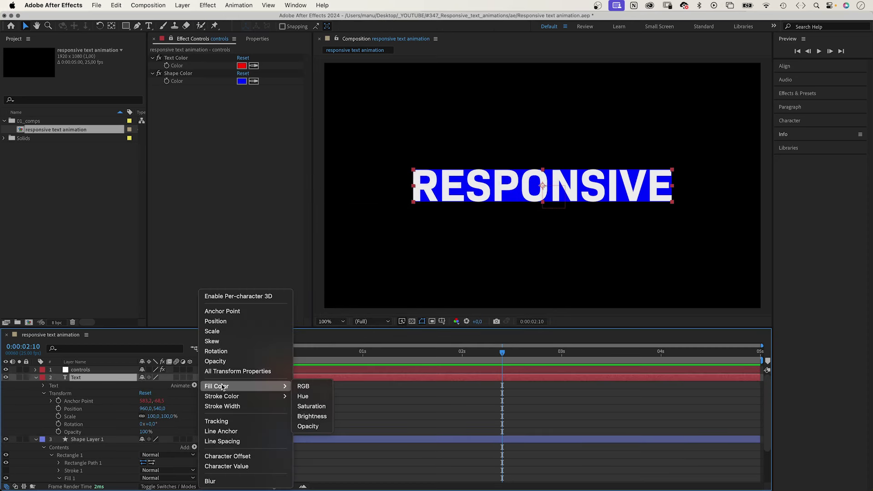
pyautogui.click(285, 390)
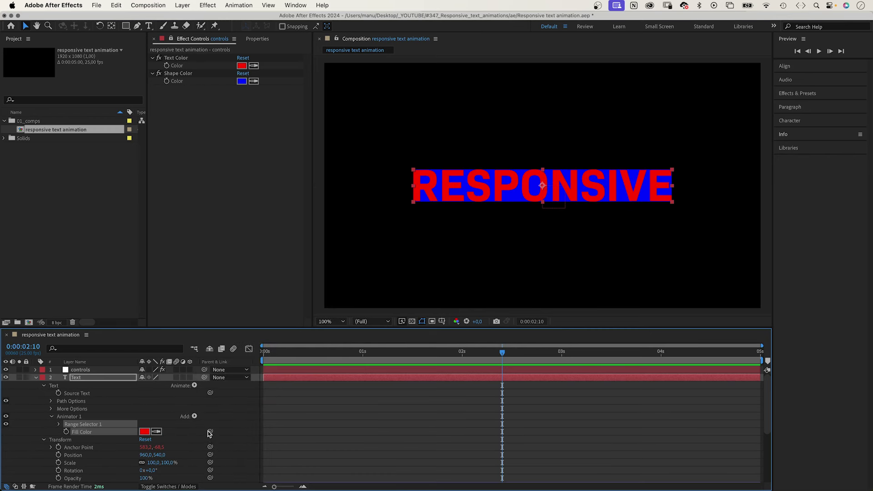
pyautogui.moveTo(209, 431); pyautogui.dragTo(180, 68)
pyautogui.click(242, 66)
pyautogui.moveTo(398, 238); pyautogui.dragTo(345, 200)
pyautogui.click(527, 201)
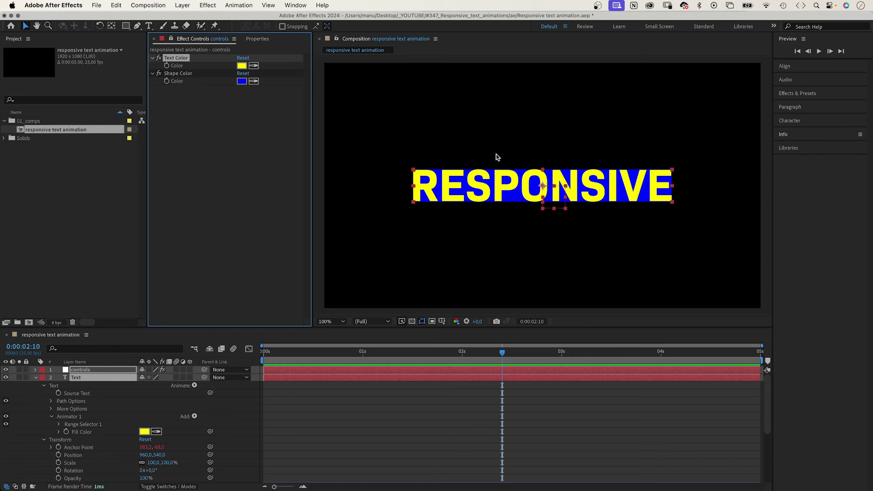
# Add a Slider Control to the controls layer and duplicate it
pyautogui.click(36, 377)
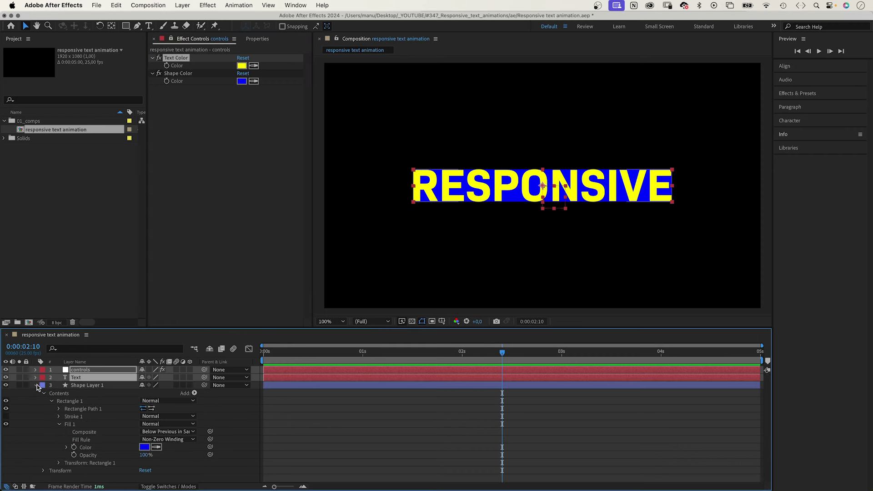
pyautogui.click(35, 385)
pyautogui.click(59, 406)
pyautogui.click(82, 371)
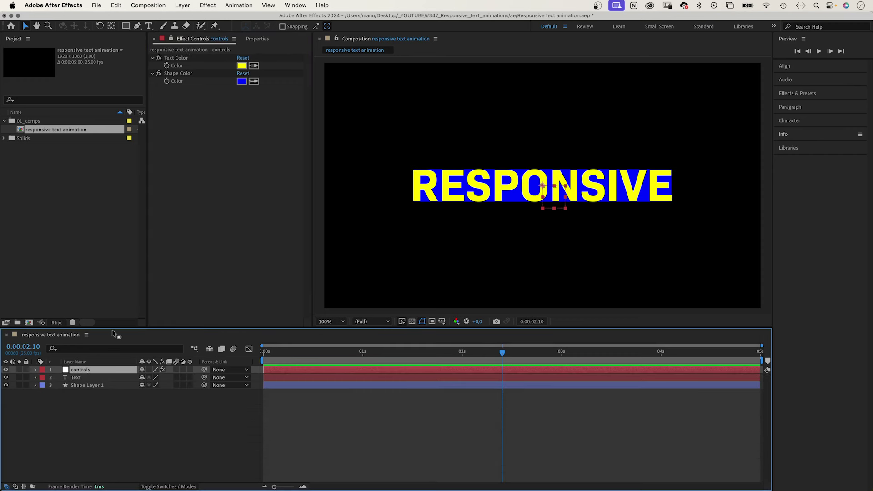
pyautogui.click(210, 5)
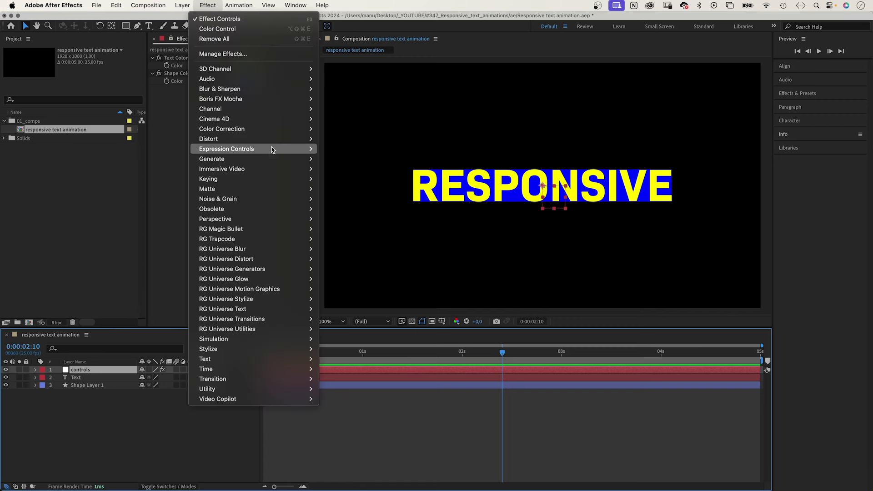
pyautogui.moveTo(274, 149)
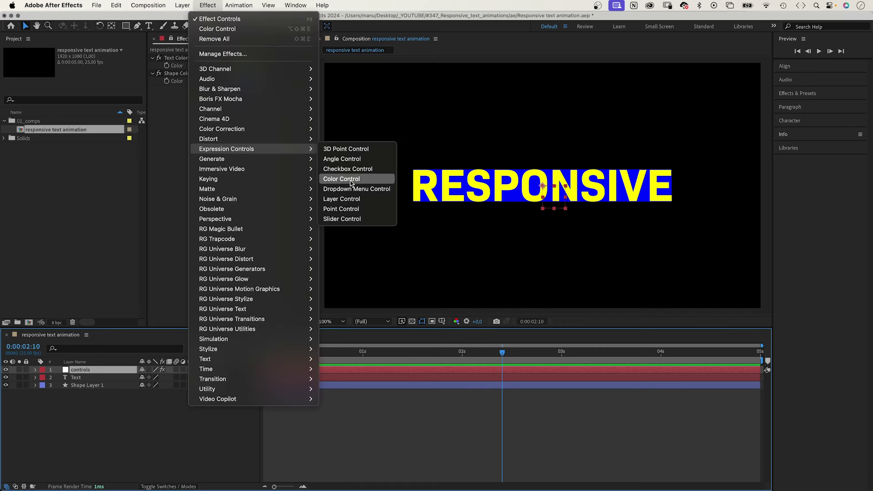
pyautogui.click(346, 220)
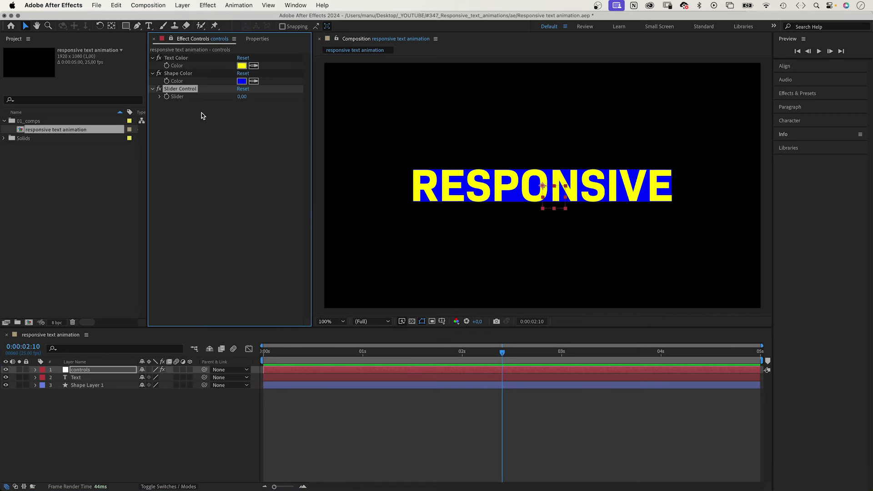
pyautogui.press('super+d')
# Rename the sliders 'Shape Padding Width' and 'Shape Padding Height'
pyautogui.press('Return')
pyautogui.write('Shape Padding Width')
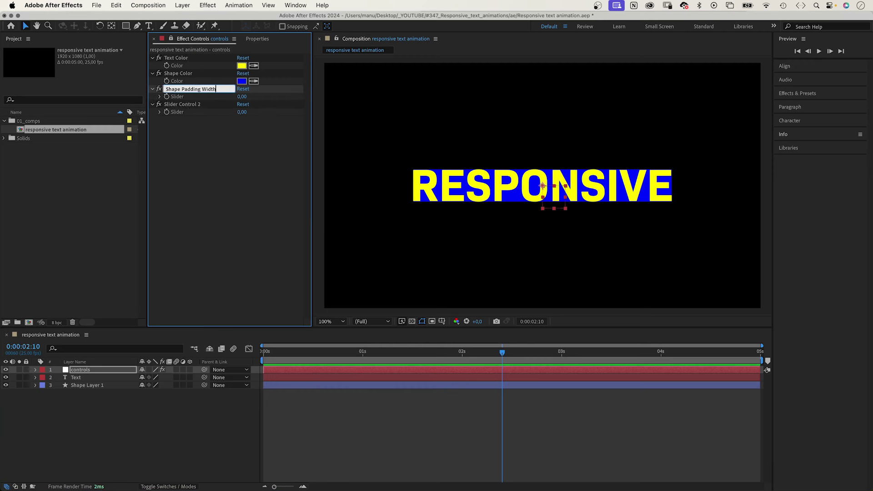
pyautogui.press('Return')
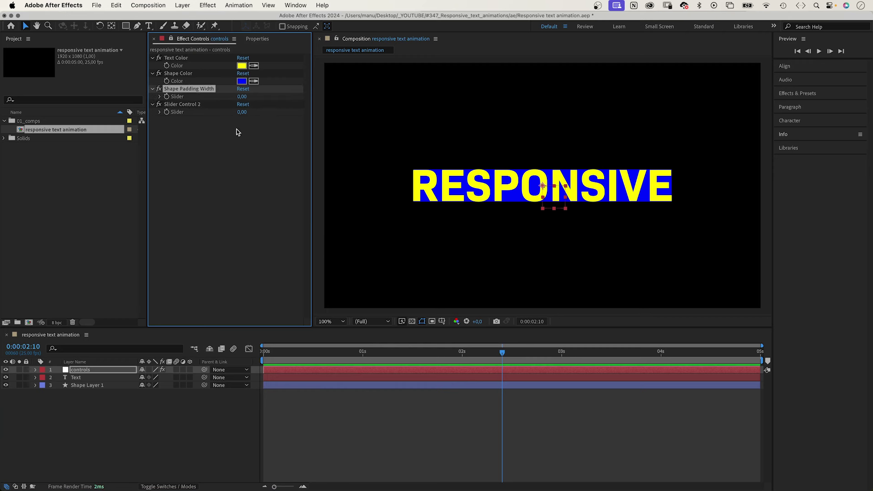
pyautogui.click(185, 106)
pyautogui.press('Return')
pyautogui.write('Shape Padding Height')
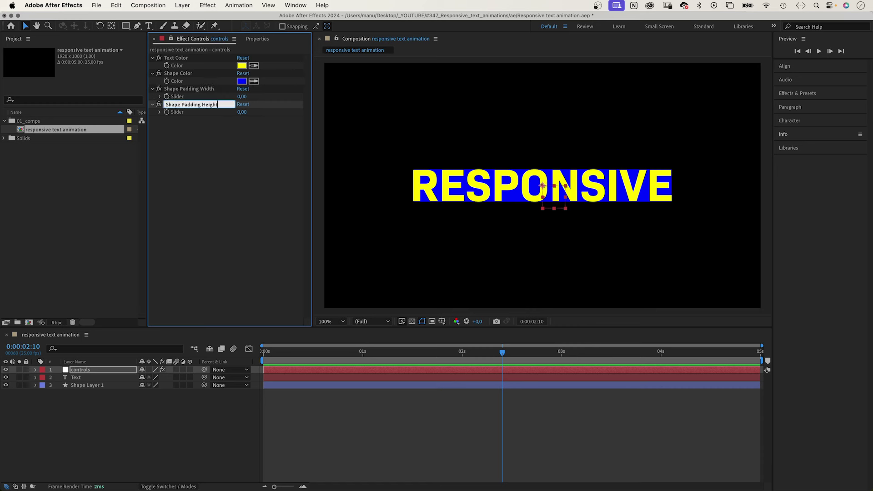
pyautogui.press('Return')
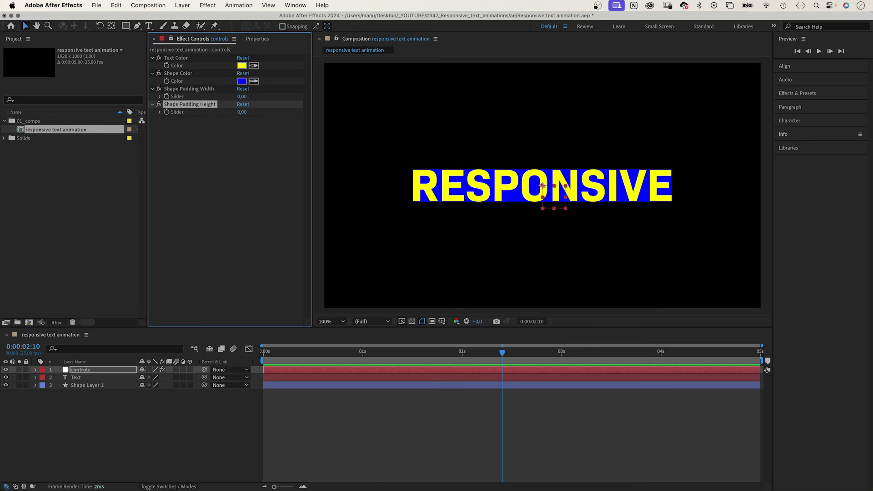
# Set the maximum range of both padding sliders to 200
pyautogui.click(160, 97)
pyautogui.click(160, 124)
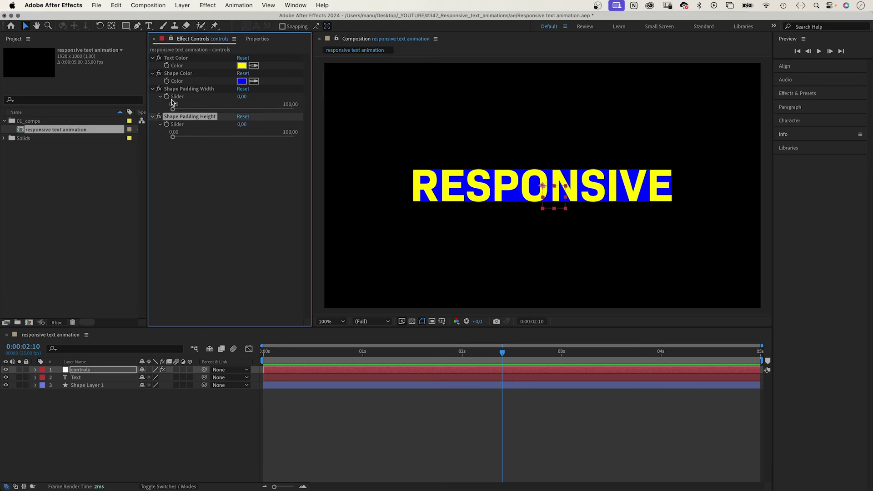
pyautogui.rightClick(172, 99)
pyautogui.click(182, 105)
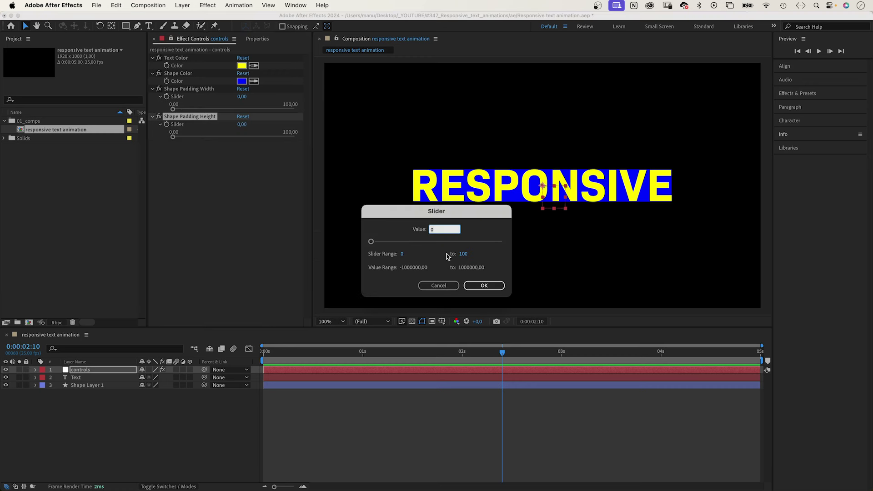
pyautogui.click(462, 255)
pyautogui.write('200')
pyautogui.press('Return')
pyautogui.rightClick(177, 131)
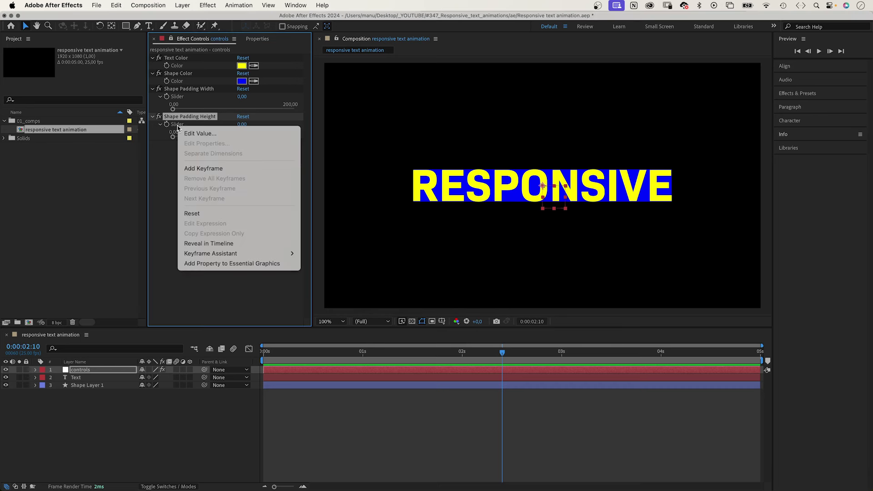
pyautogui.click(184, 135)
pyautogui.click(462, 254)
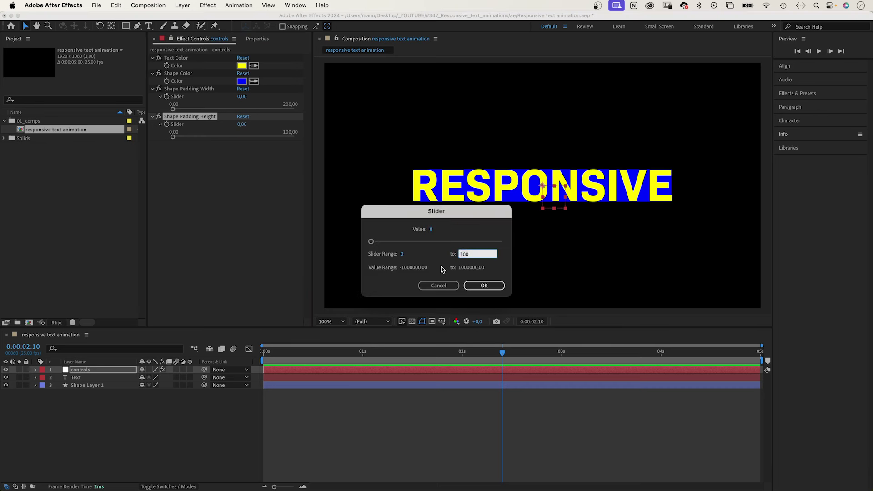
pyautogui.write('200')
pyautogui.press('Return')
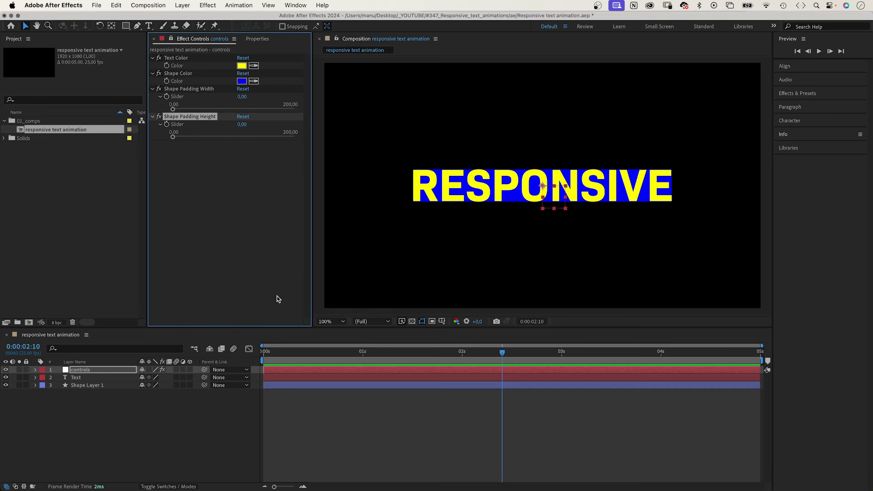
# Add Shape Padding Width and Height to the width and height in the rectangle's Size expression
pyautogui.click(77, 386)
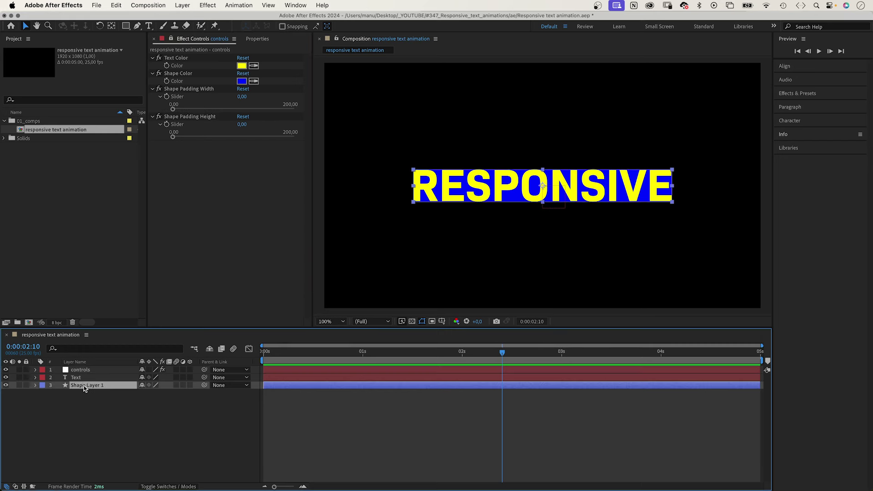
pyautogui.click(35, 385)
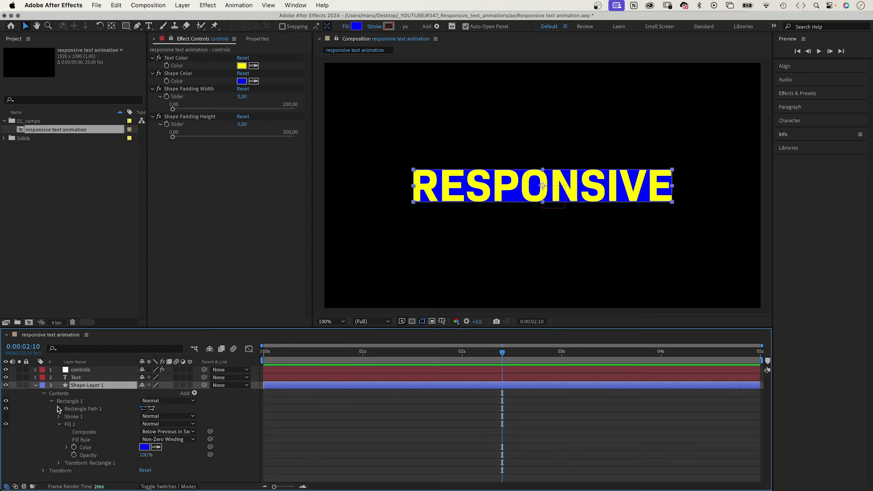
pyautogui.click(67, 417)
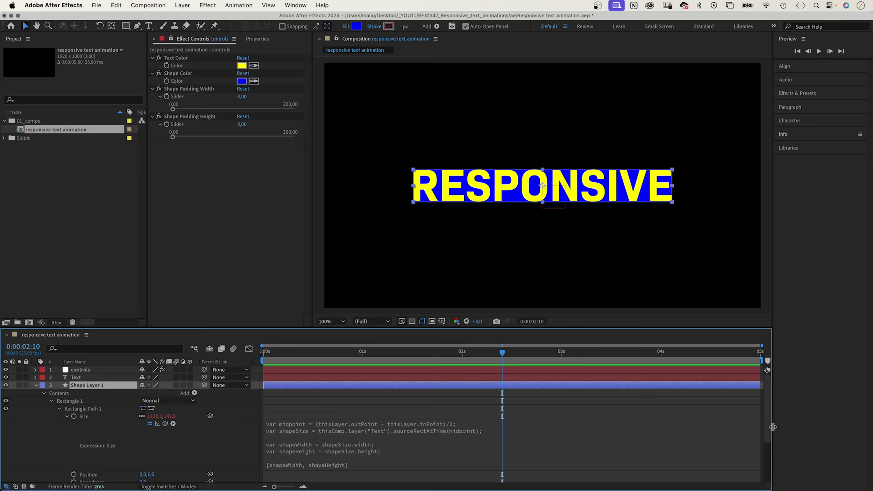
pyautogui.scroll(-3, 769, 430)
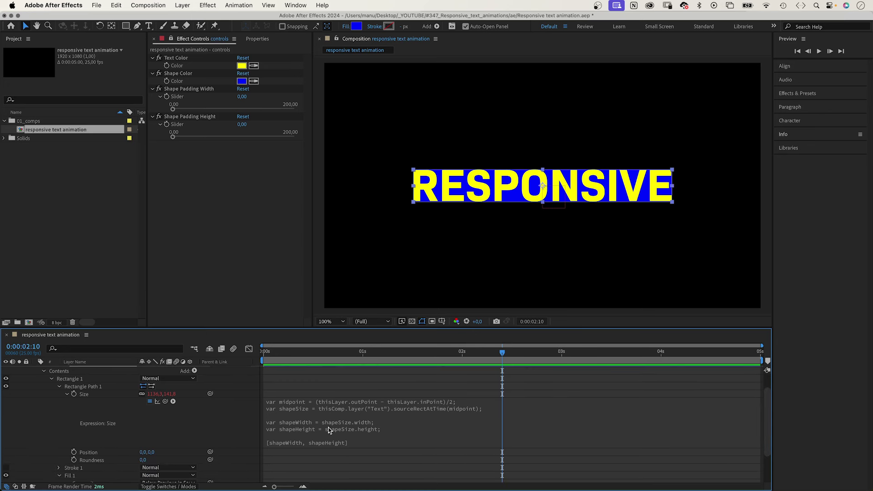
pyautogui.click(339, 423)
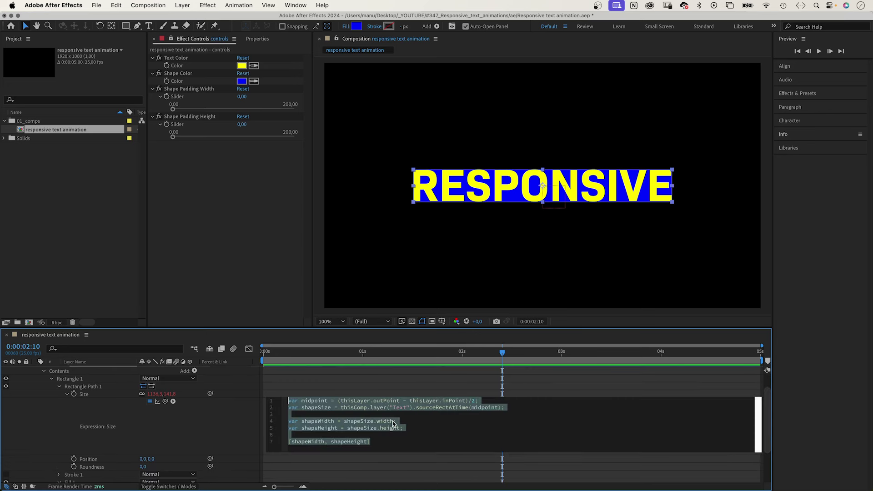
pyautogui.click(393, 423)
pyautogui.write('+')
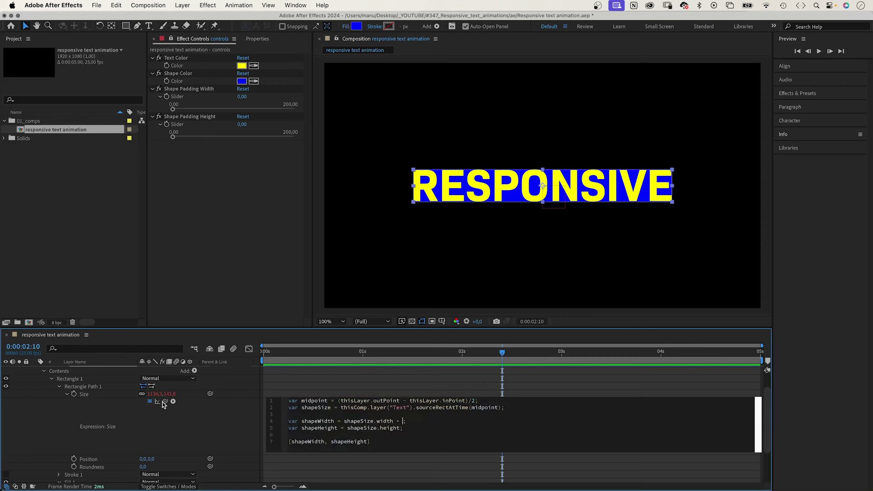
pyautogui.moveTo(165, 401); pyautogui.dragTo(182, 96)
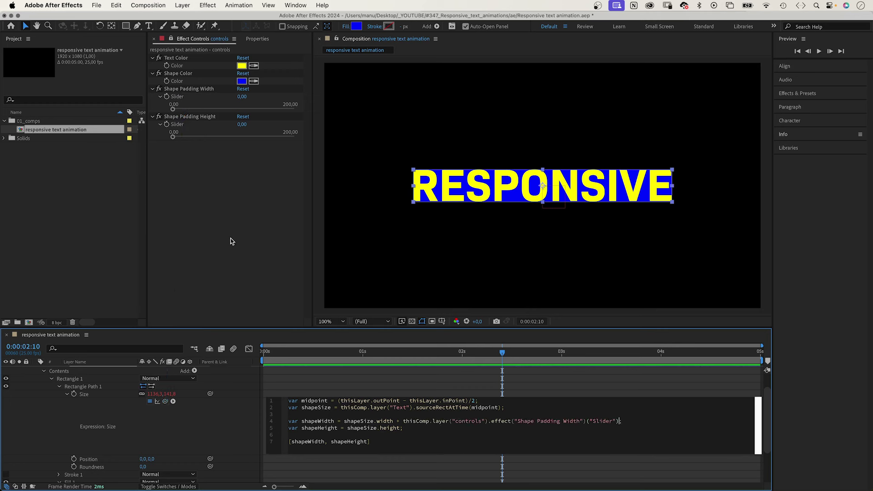
pyautogui.click(400, 429)
pyautogui.write('+')
pyautogui.moveTo(165, 402); pyautogui.dragTo(182, 127)
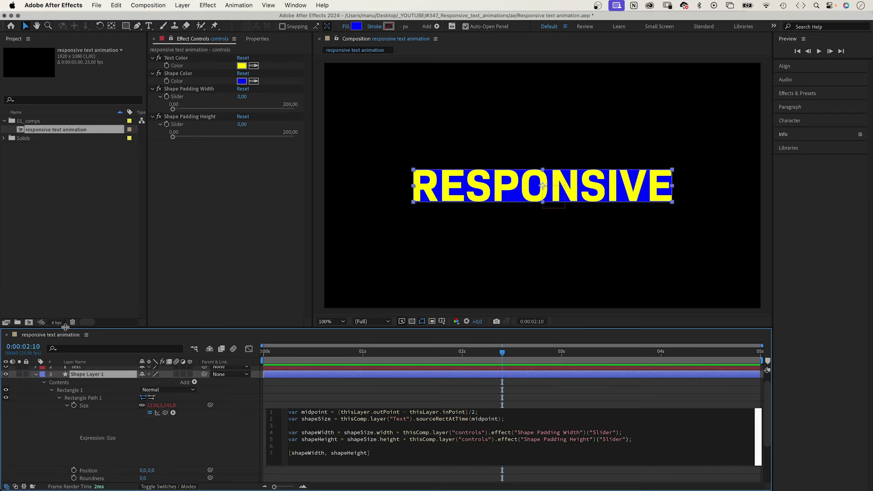
# Commit the expression and set the padding sliders to 111.61 and 117.60
pyautogui.click(53, 439)
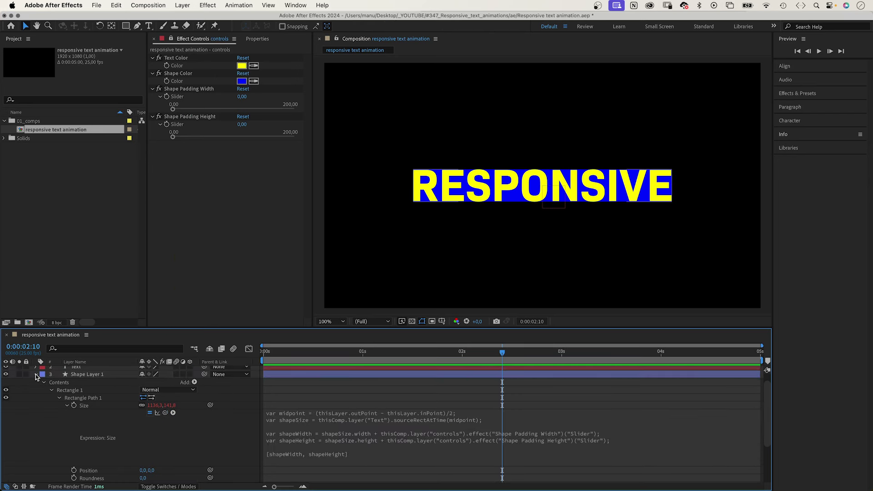
pyautogui.moveTo(173, 108); pyautogui.dragTo(240, 109)
pyautogui.moveTo(173, 136); pyautogui.dragTo(245, 136)
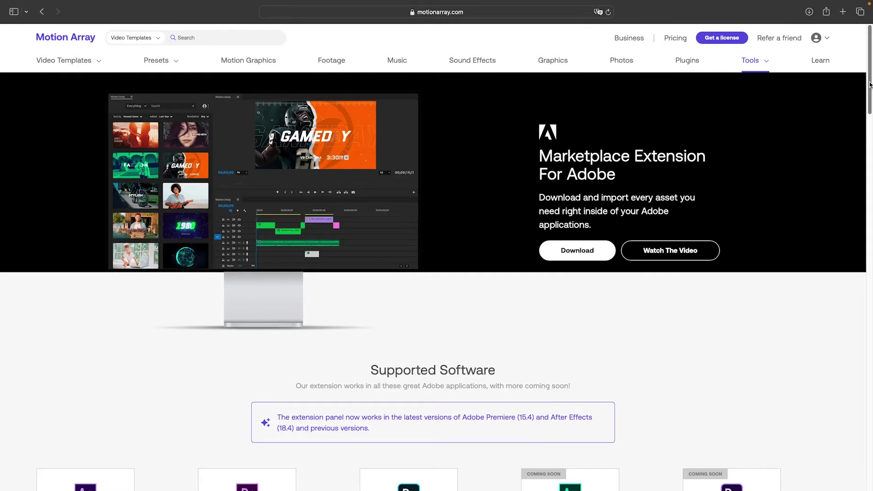
# Switch the Motion Array panel category from templates to Stock Video
pyautogui.scroll(-5, 437, 245)
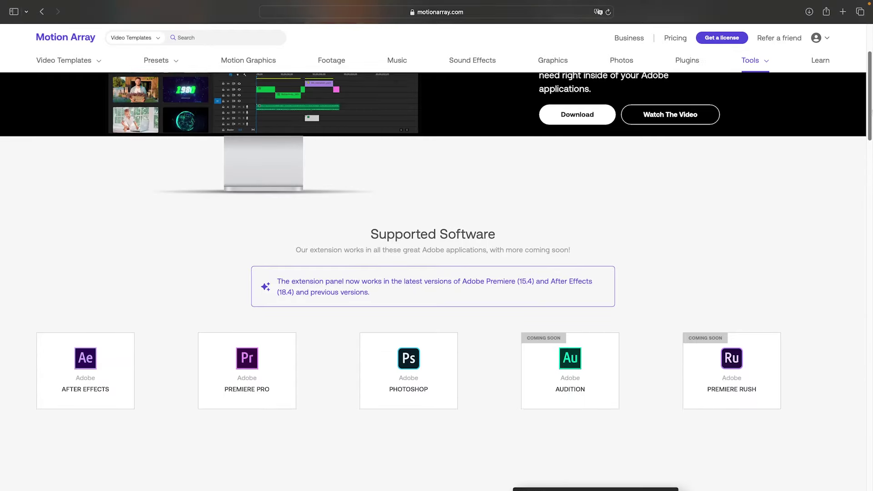
pyautogui.scroll(-5, 436, 246)
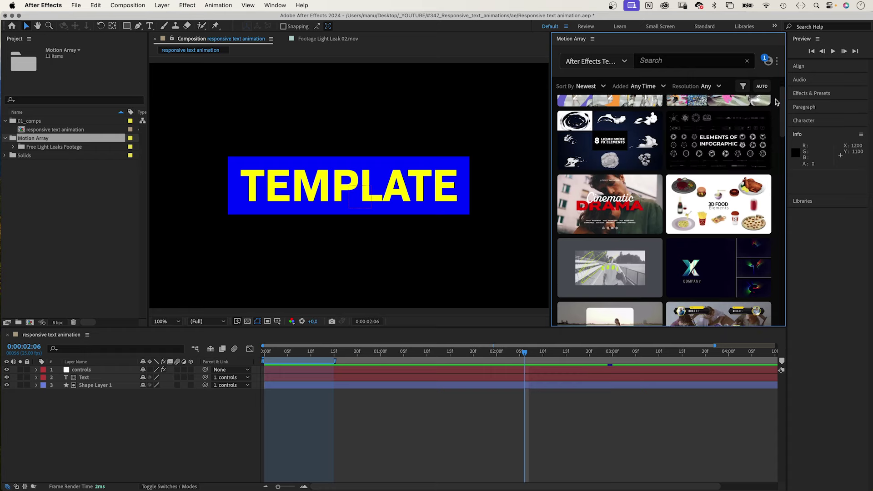
pyautogui.scroll(2, 777, 102)
pyautogui.click(622, 64)
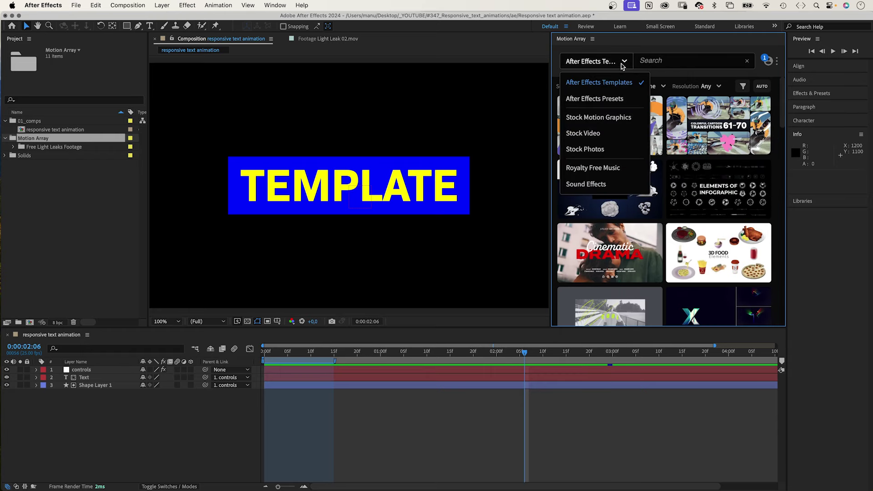
pyautogui.click(608, 133)
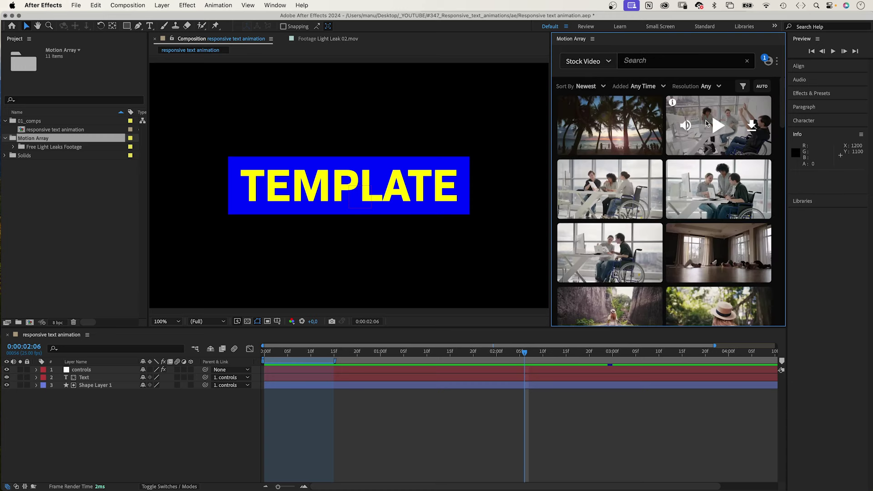
# Open My Downloads and drag the downloaded footage into the composition
pyautogui.scroll(-5, 776, 133)
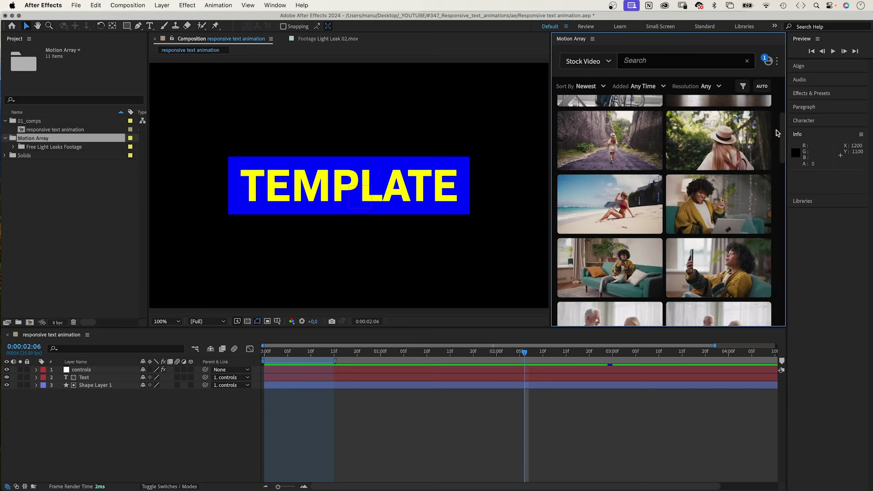
pyautogui.scroll(-6, 775, 141)
pyautogui.click(776, 61)
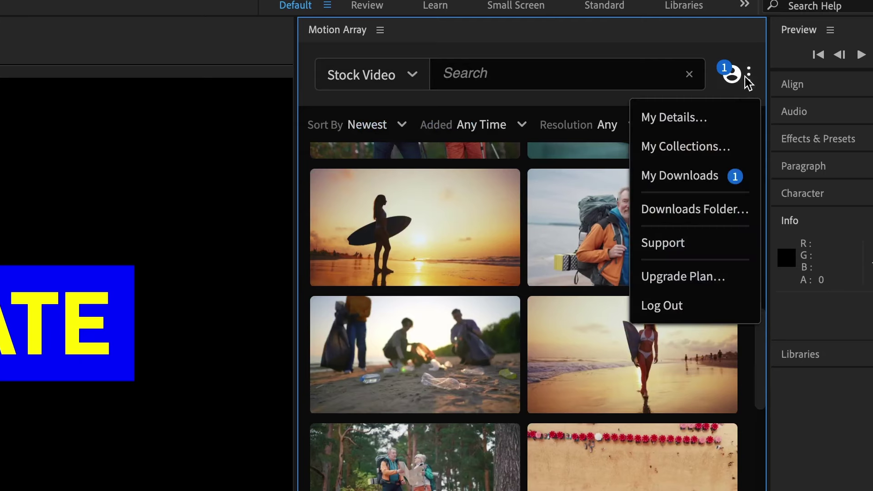
pyautogui.click(717, 178)
pyautogui.moveTo(82, 165); pyautogui.dragTo(132, 436)
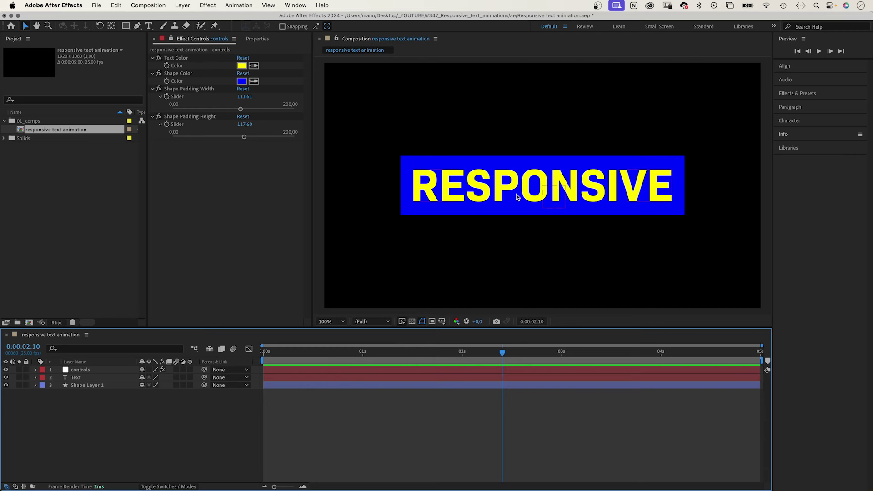
# Keyframe Shape Layer 1's width Scale from 0 at 0s to 100 at frame 12
pyautogui.click(76, 385)
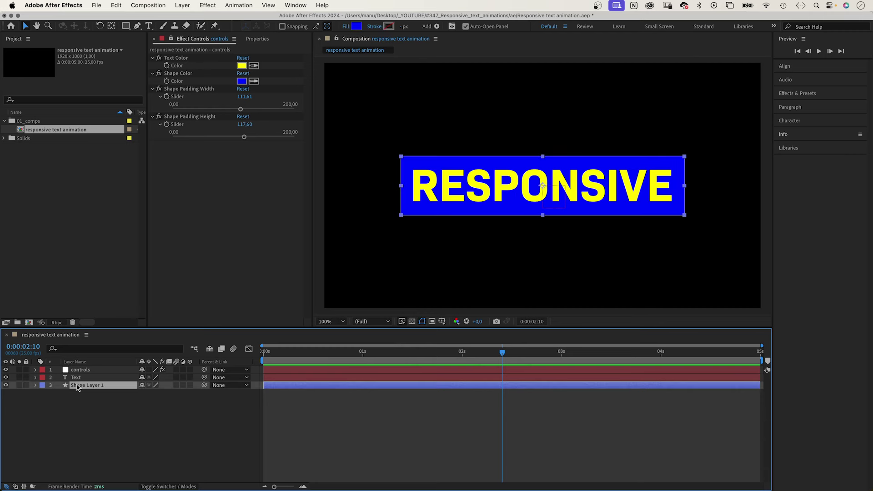
pyautogui.press('s')
pyautogui.press('Home')
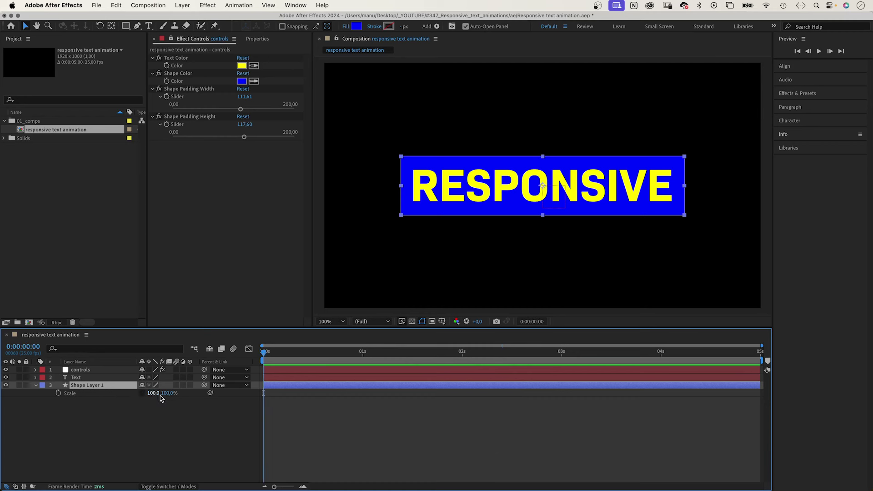
pyautogui.click(152, 393)
pyautogui.write('0')
pyautogui.press('Return')
pyautogui.click(58, 393)
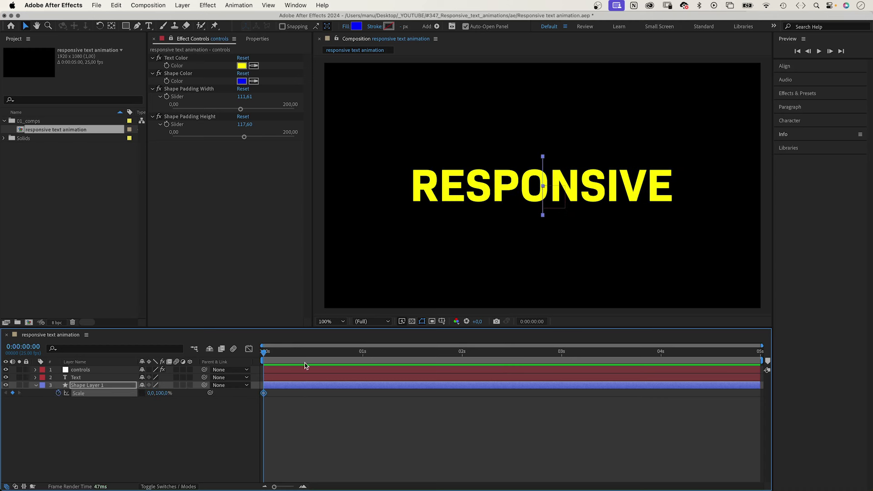
pyautogui.moveTo(272, 352); pyautogui.dragTo(311, 352)
pyautogui.click(152, 393)
pyautogui.write('100')
pyautogui.press('Return')
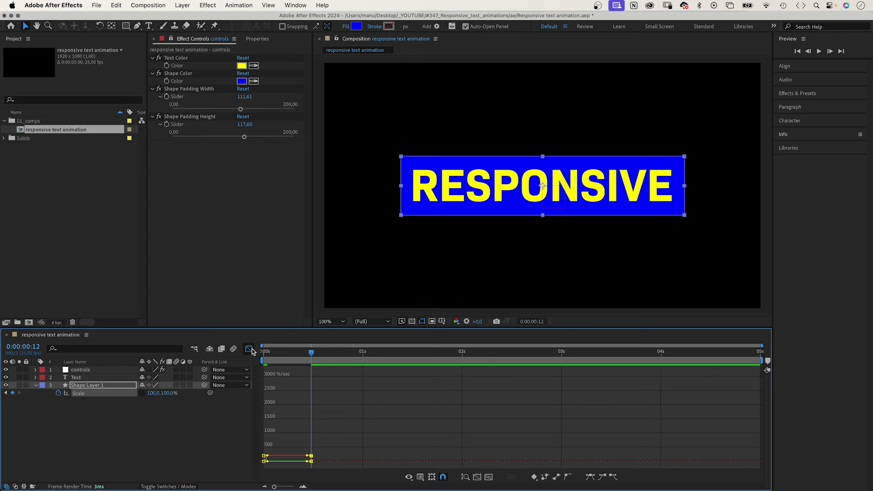
# Ease the scale keyframes in the Graph Editor and preview the animation
pyautogui.click(249, 348)
pyautogui.moveTo(380, 437); pyautogui.dragTo(254, 457)
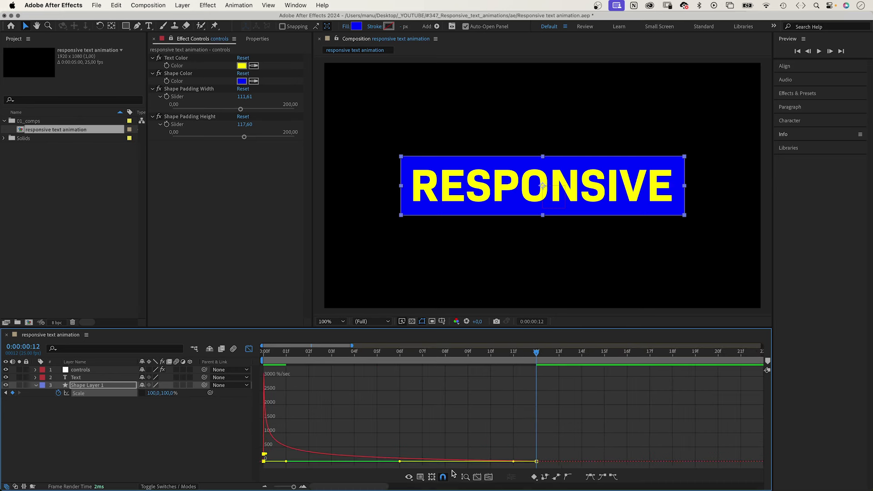
pyautogui.moveTo(309, 351); pyautogui.dragTo(263, 352)
pyautogui.press('space')
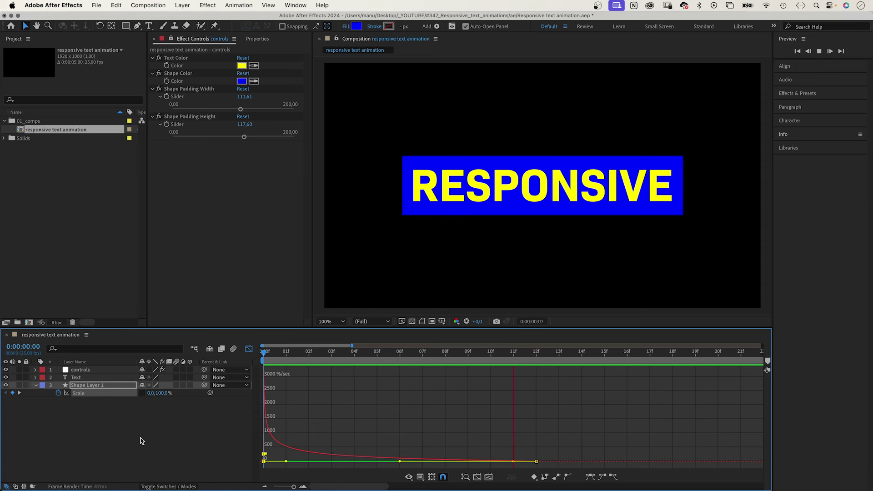
pyautogui.press('space')
# Set the Text layer's track matte to Shape Layer 1 and check the matted intro
pyautogui.click(249, 349)
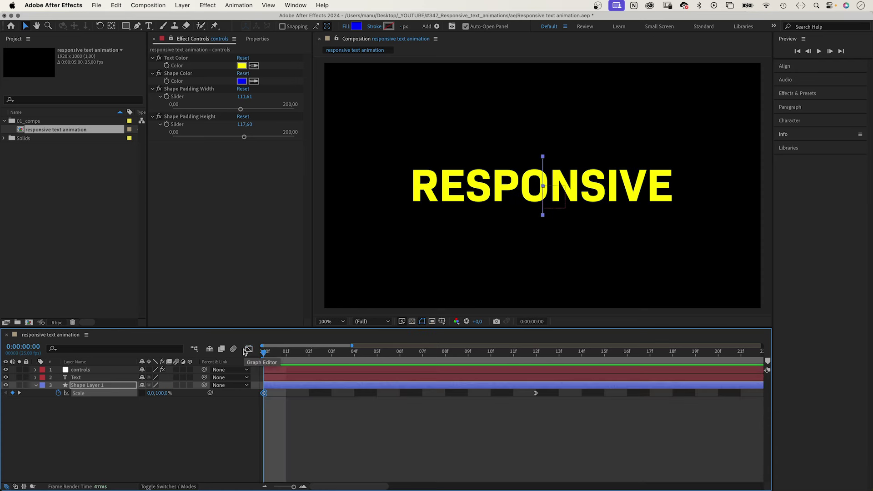
pyautogui.click(85, 378)
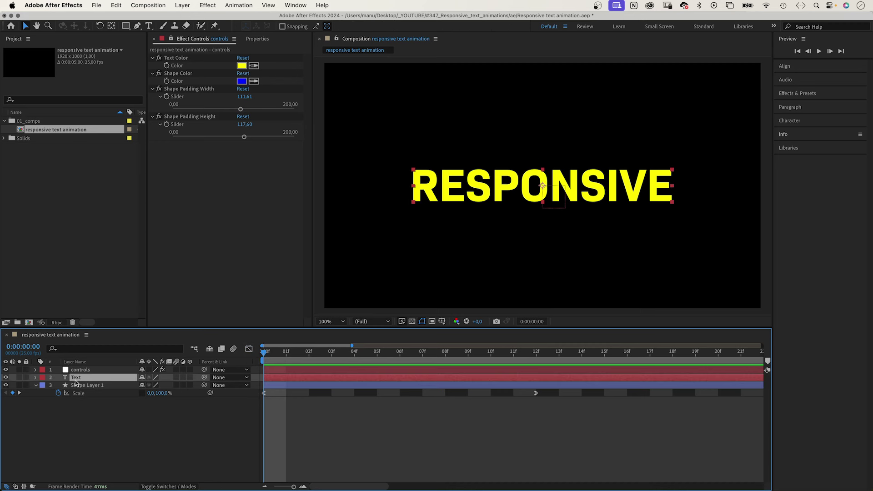
pyautogui.click(153, 484)
pyautogui.moveTo(172, 378); pyautogui.dragTo(96, 390)
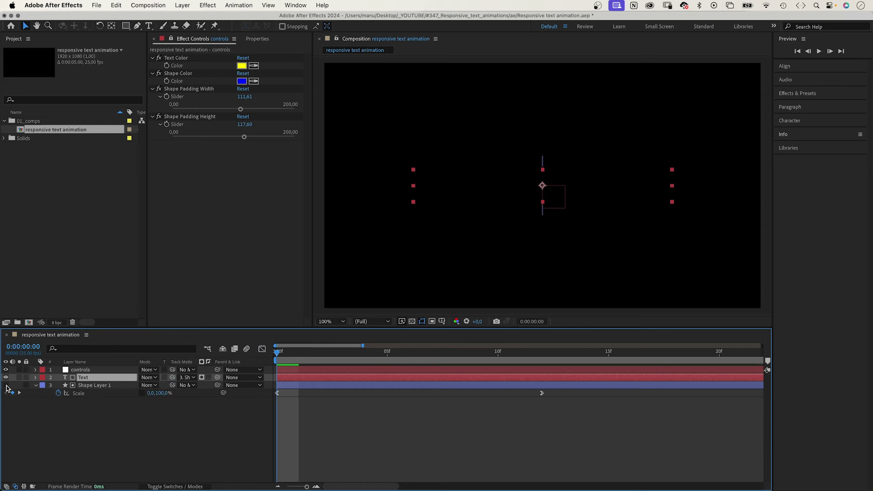
pyautogui.moveTo(280, 358); pyautogui.dragTo(476, 355)
# Paste the Scale keyframes at 4 s, time-reverse them, and shift them later so the box shrinks out
pyautogui.moveTo(306, 486); pyautogui.dragTo(285, 487)
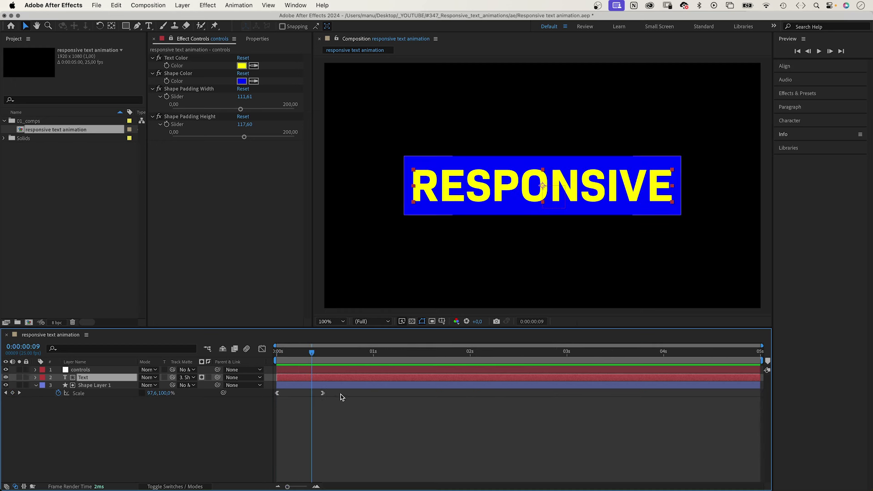
pyautogui.moveTo(339, 391); pyautogui.dragTo(251, 401)
pyautogui.moveTo(658, 359); pyautogui.dragTo(662, 359)
pyautogui.press('super+v')
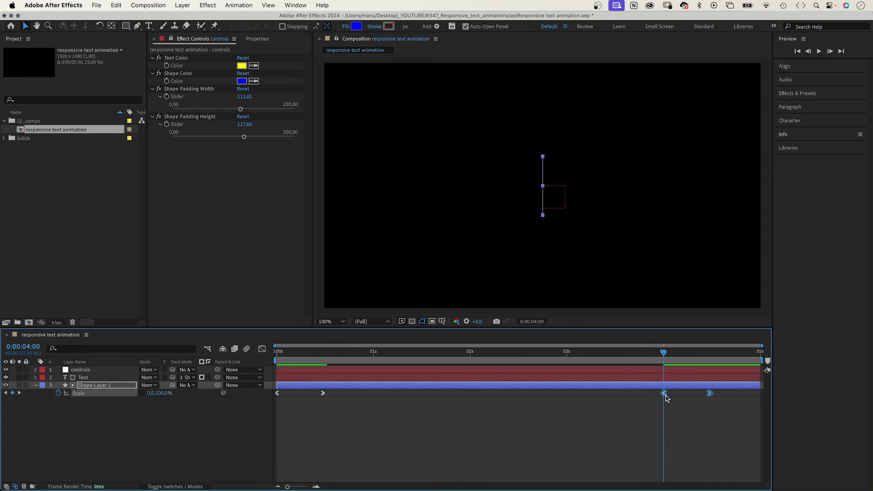
pyautogui.rightClick(663, 394)
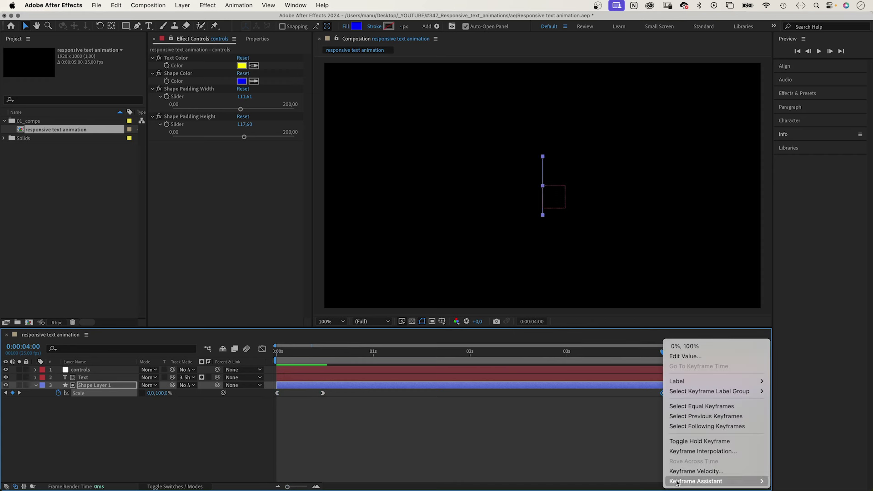
pyautogui.moveTo(678, 483)
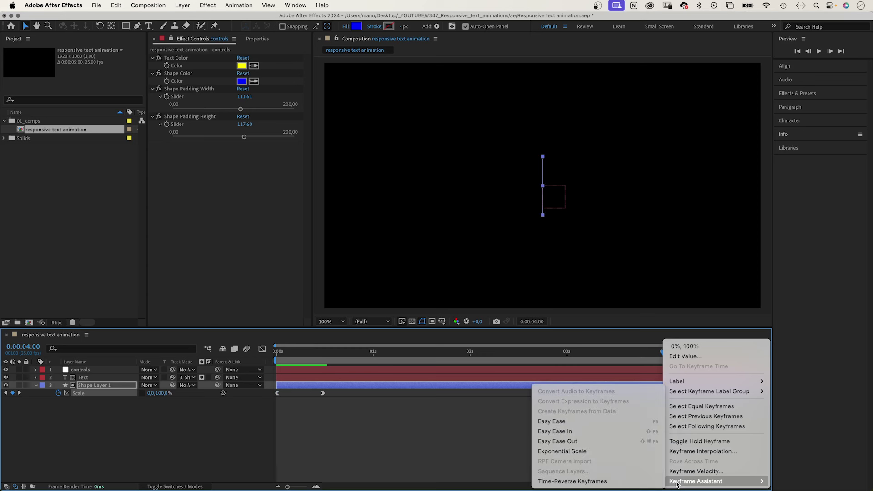
pyautogui.click(605, 483)
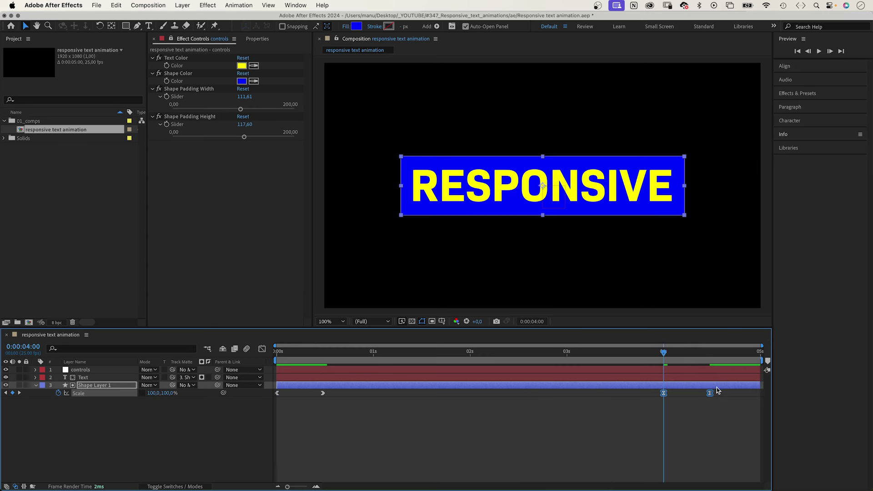
pyautogui.moveTo(711, 393); pyautogui.dragTo(757, 394)
# Add an Opacity property to the text's Animator 2 and set it to 0%
pyautogui.press('space')
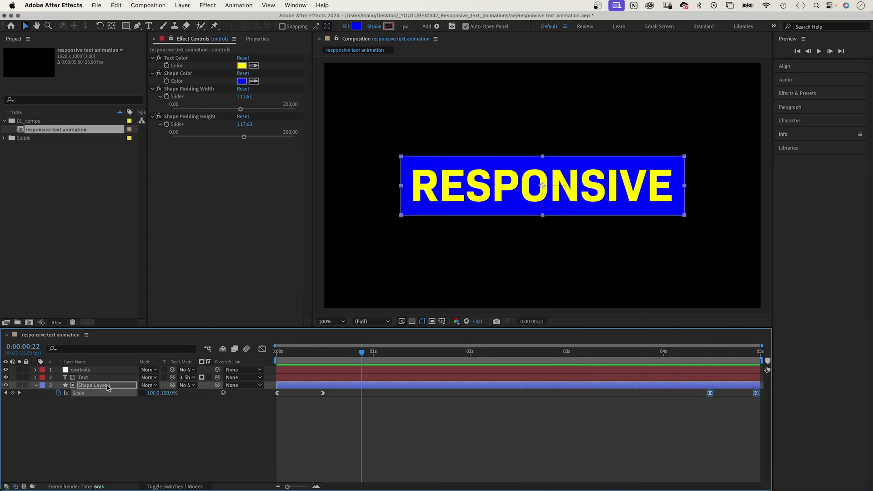
pyautogui.click(84, 379)
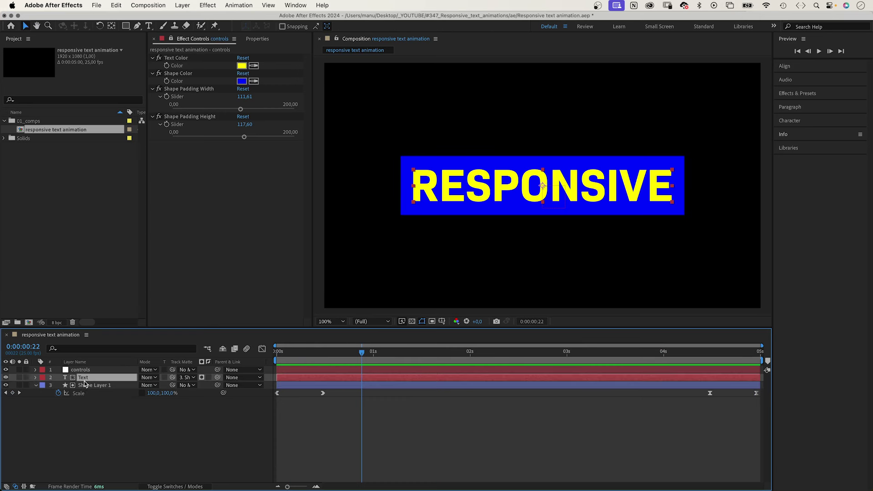
pyautogui.click(35, 377)
pyautogui.click(44, 439)
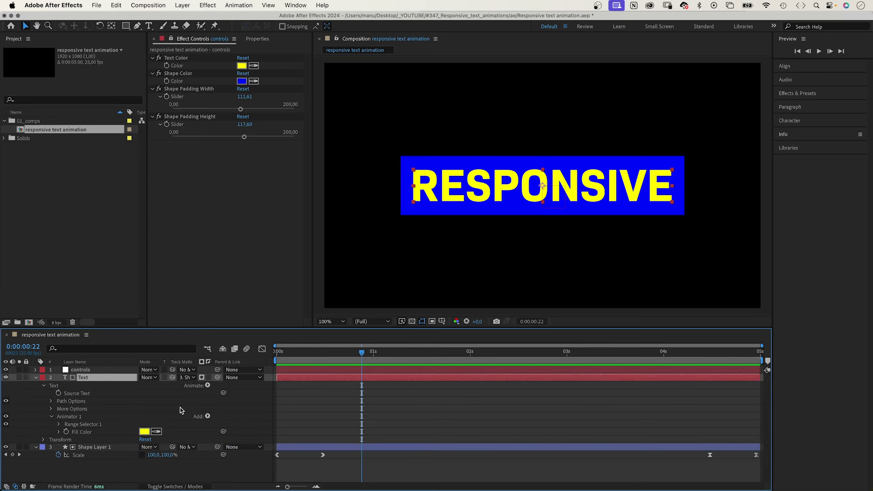
pyautogui.click(208, 386)
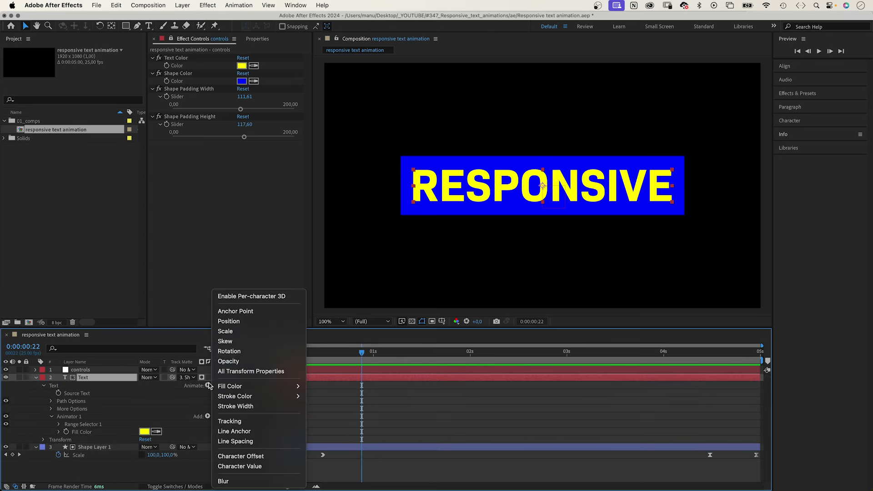
pyautogui.click(245, 362)
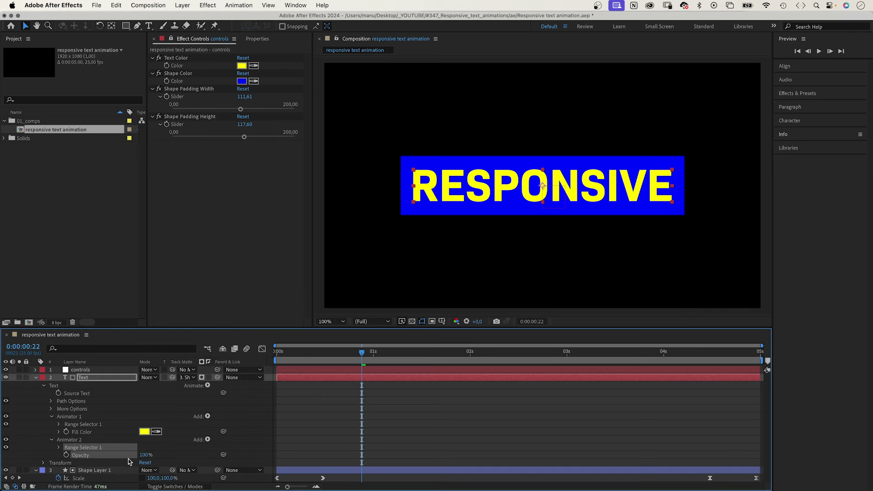
pyautogui.click(144, 454)
pyautogui.write('0')
pyautogui.press('Return')
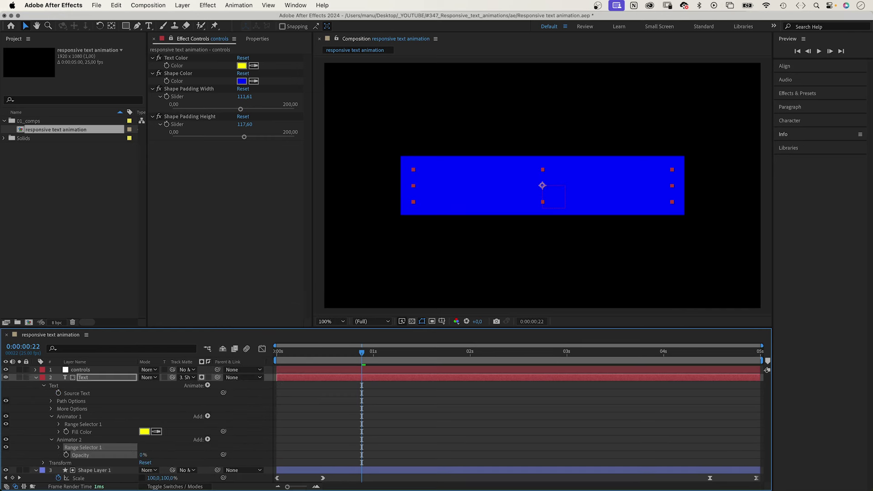
# Keyframe Range Selector Start at 0% on frame 2 and 100% on frame 14
pyautogui.click(59, 447)
pyautogui.moveTo(307, 351); pyautogui.dragTo(286, 354)
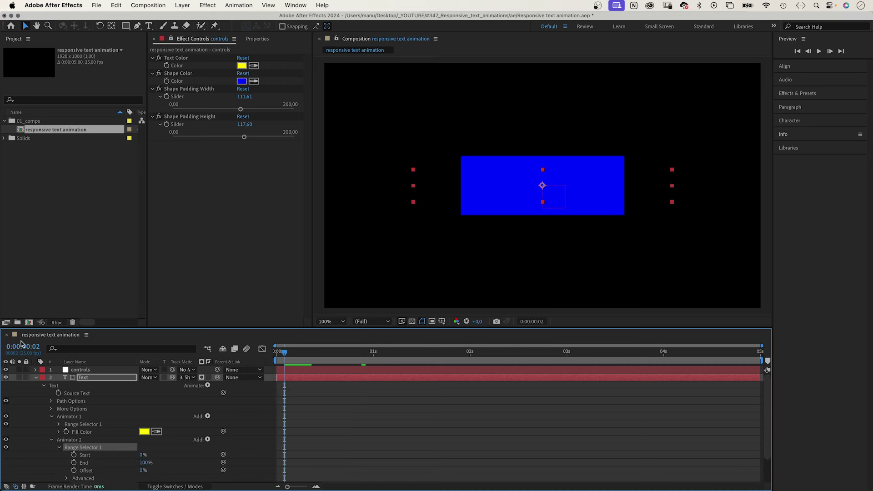
pyautogui.click(74, 455)
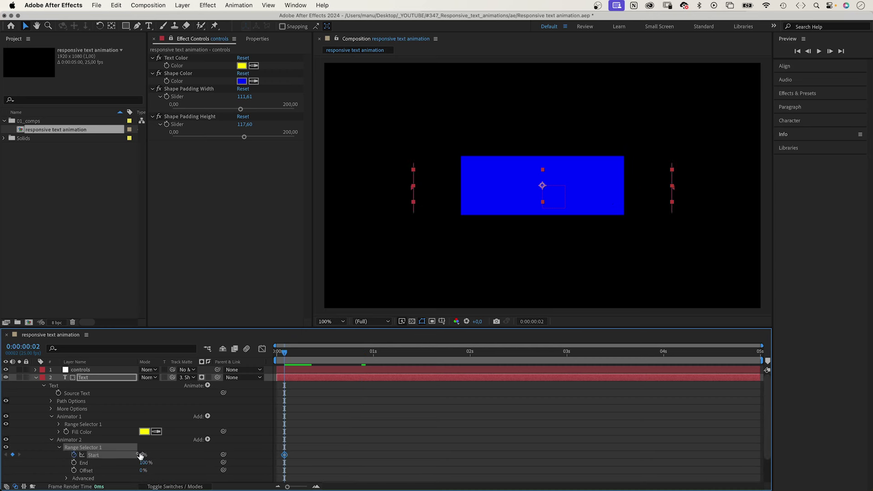
pyautogui.click(289, 354)
pyautogui.moveTo(289, 354); pyautogui.dragTo(331, 354)
pyautogui.click(143, 455)
pyautogui.write('100')
pyautogui.press('Return')
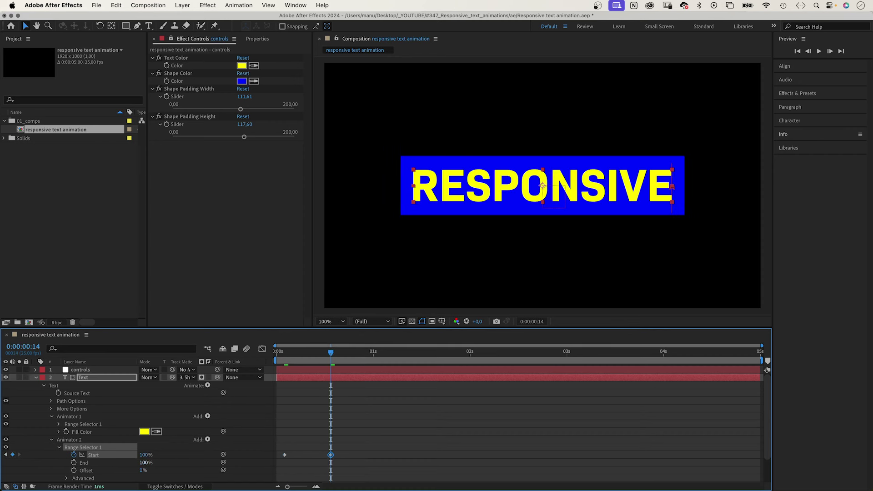
# Apply Easy Ease to both Start keyframes and preview the reveal from the beginning
pyautogui.moveTo(357, 448); pyautogui.dragTo(276, 470)
pyautogui.rightClick(283, 455)
pyautogui.moveTo(318, 481)
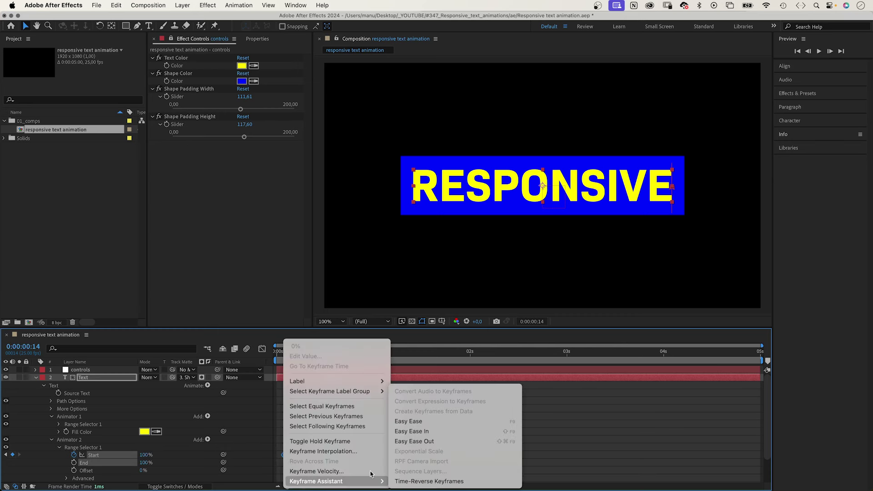
pyautogui.click(408, 421)
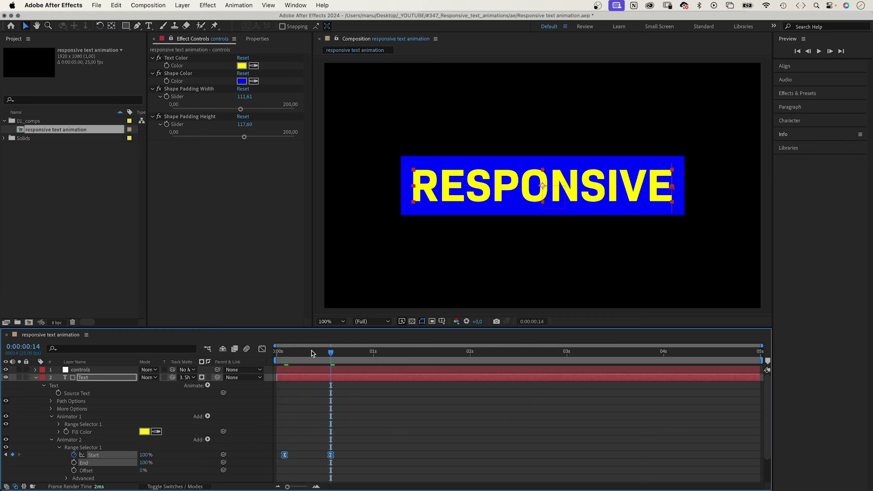
pyautogui.moveTo(312, 352); pyautogui.dragTo(252, 354)
pyautogui.press('space')
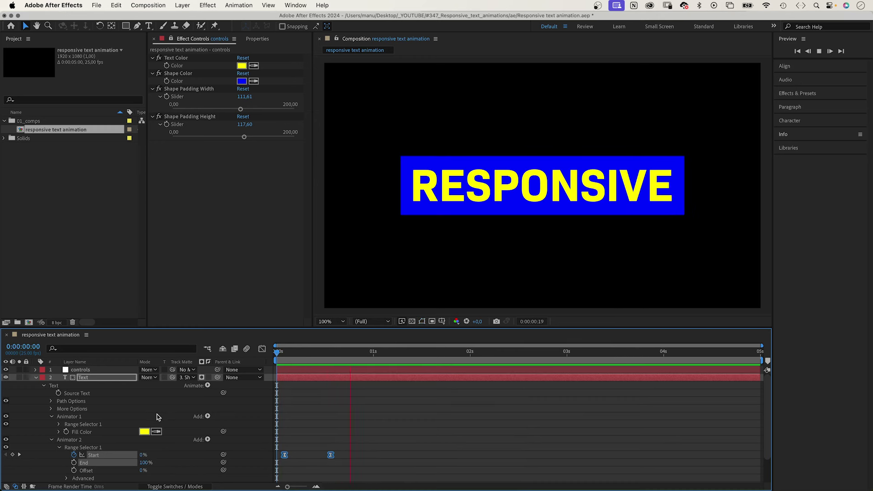
# Stop the preview and show only the keyframed Start and Scale properties of all layers
pyautogui.press('space')
pyautogui.click(36, 377)
pyautogui.press('j')
pyautogui.moveTo(135, 441); pyautogui.dragTo(91, 370)
pyautogui.press('u')
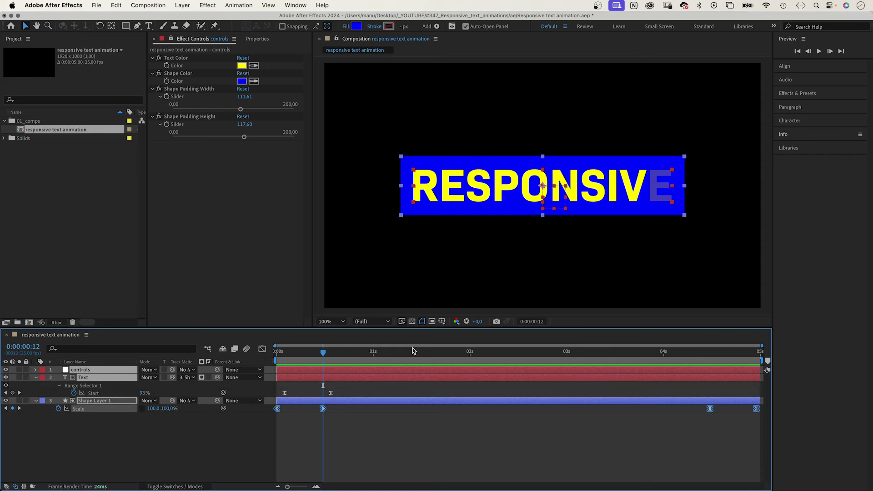
pyautogui.click(179, 453)
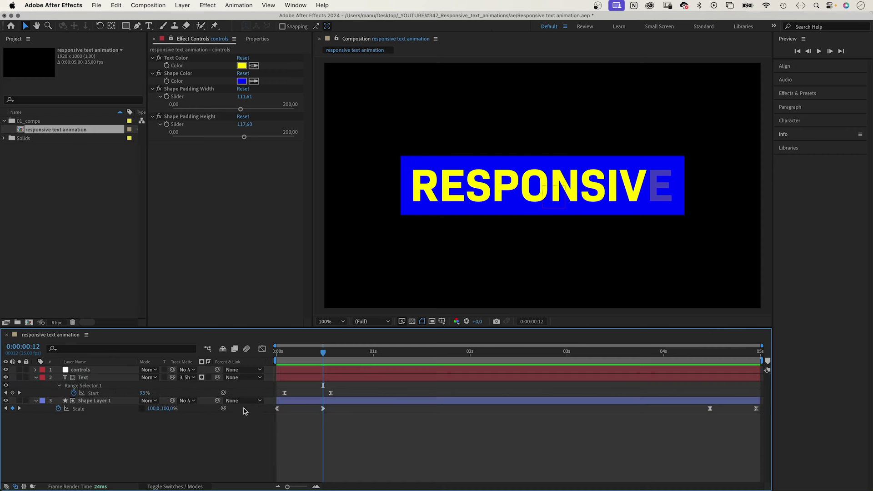
pyautogui.moveTo(350, 352); pyautogui.dragTo(331, 355)
# End the work area at frame 14 and turn it into a protected region
pyautogui.press('n')
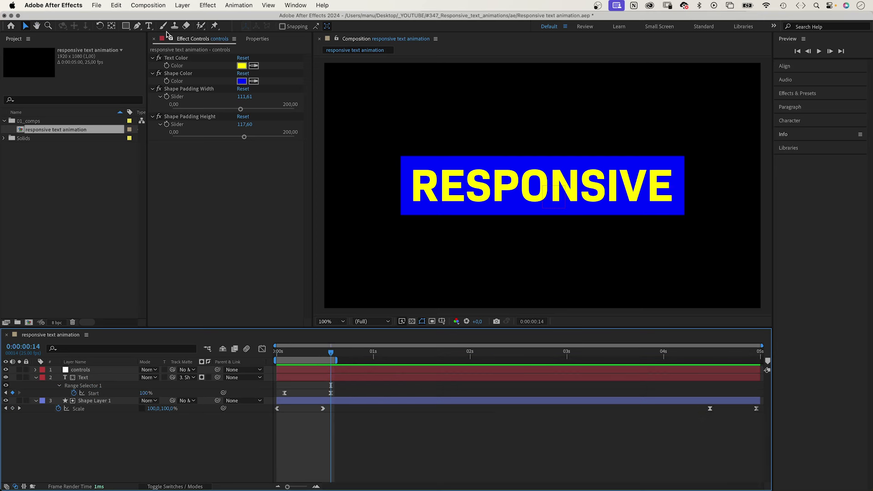
pyautogui.click(150, 5)
pyautogui.moveTo(200, 169)
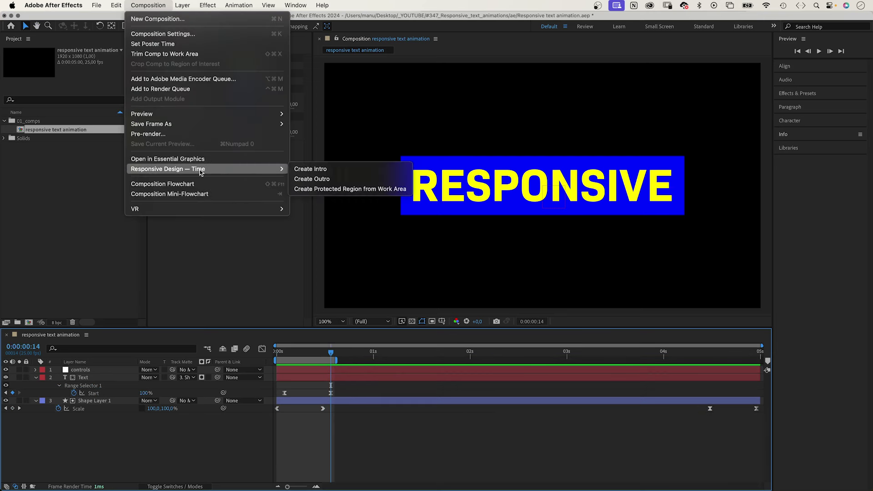
pyautogui.click(342, 189)
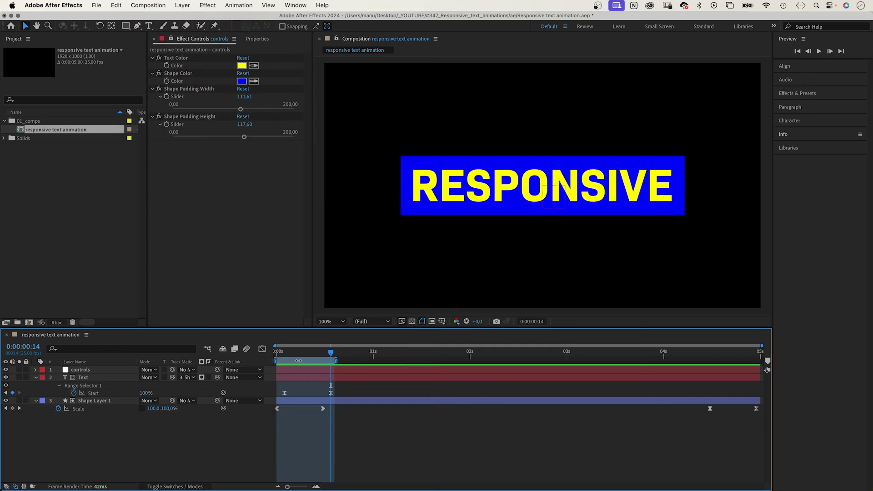
# Move the work area to the composition's end and protect that closing section too
pyautogui.moveTo(299, 360)
pyautogui.mouseDown()
pyautogui.moveTo(644, 362)
pyautogui.moveTo(751, 376)
pyautogui.mouseUp()
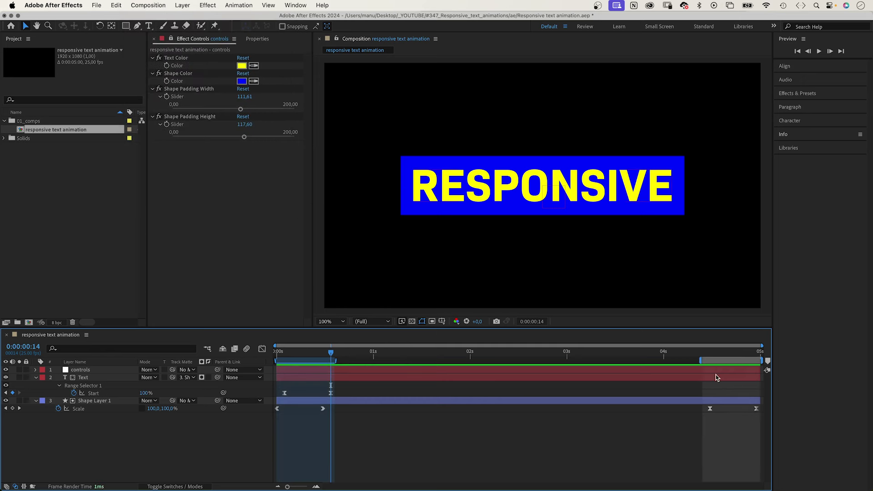
pyautogui.moveTo(698, 361); pyautogui.dragTo(703, 361)
pyautogui.click(145, 5)
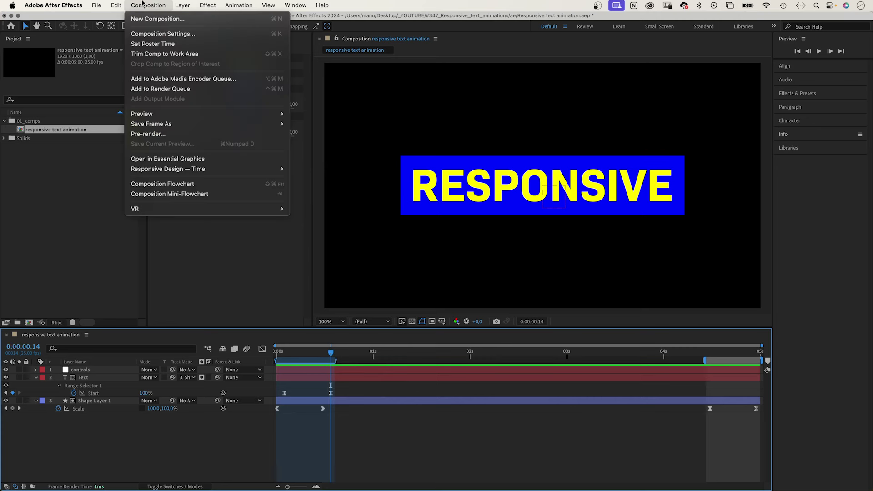
pyautogui.moveTo(171, 174)
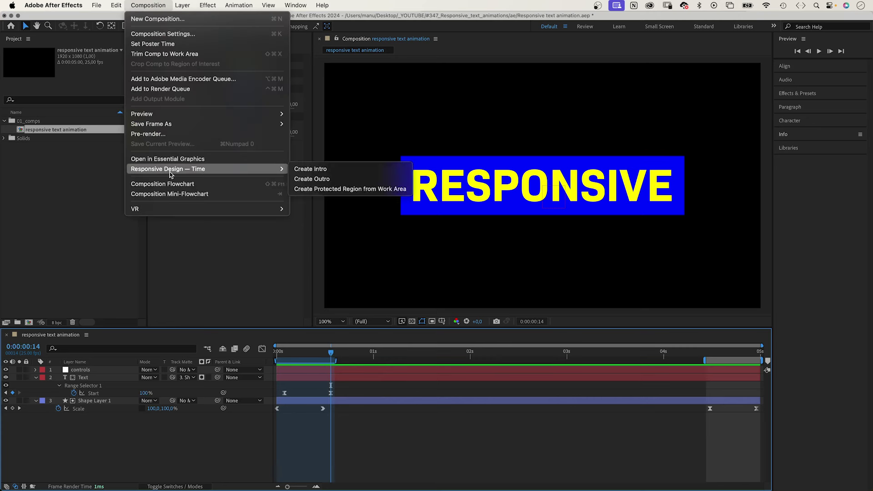
pyautogui.click(329, 190)
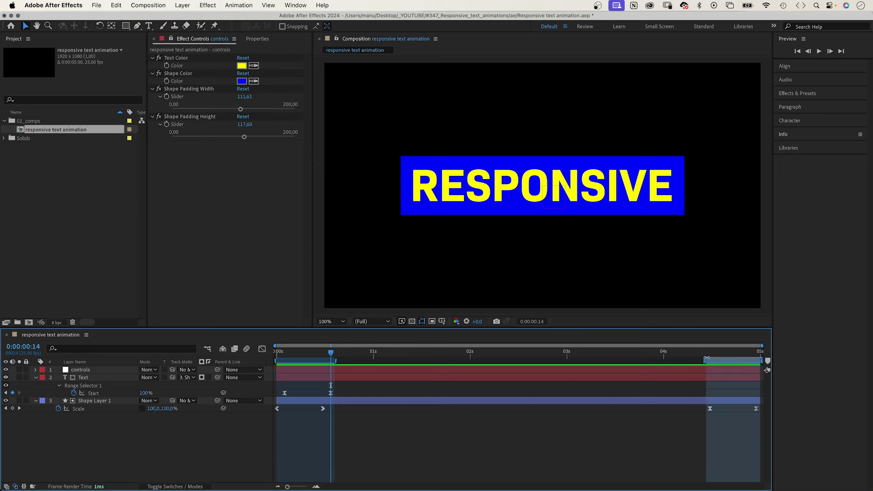
pyautogui.moveTo(320, 350); pyautogui.dragTo(278, 350)
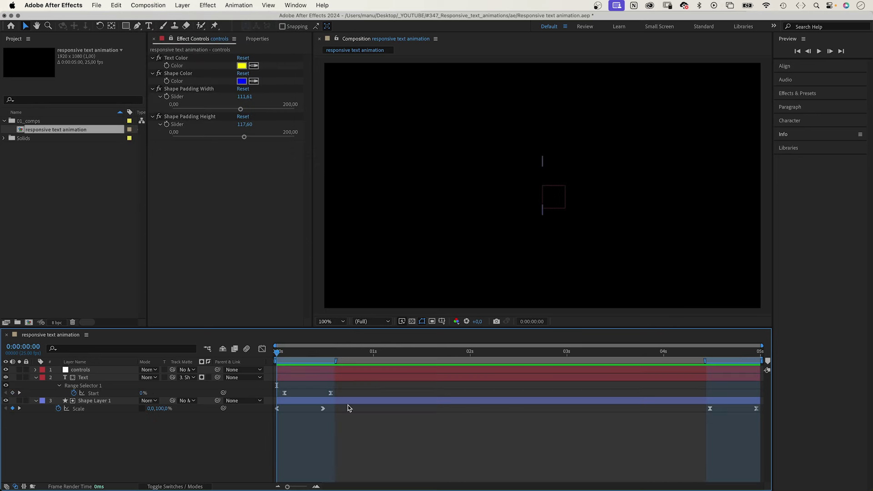
# Preview the animation, collapse the properties, show layer switches, and select Text and Shape Layer 1
pyautogui.press('space')
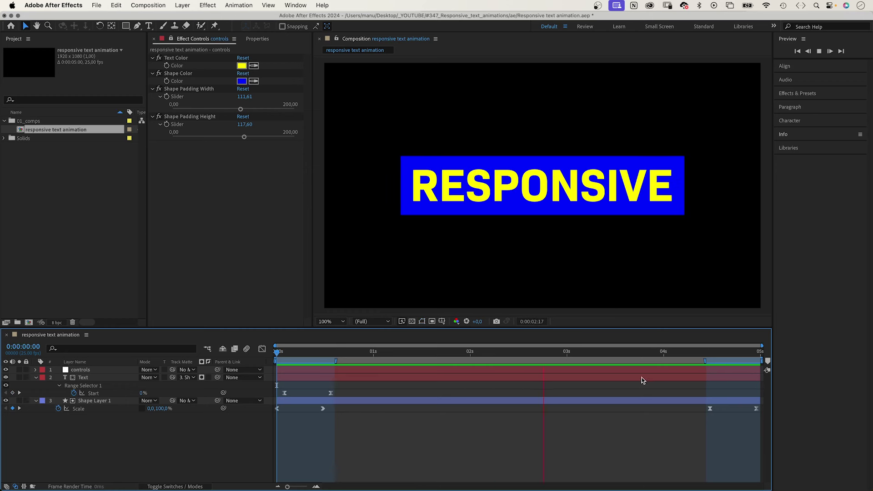
pyautogui.press('space')
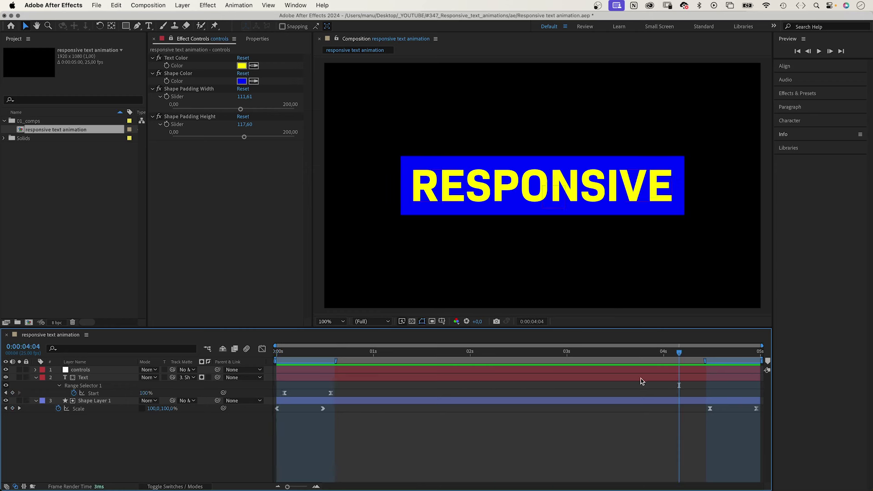
pyautogui.press('u')
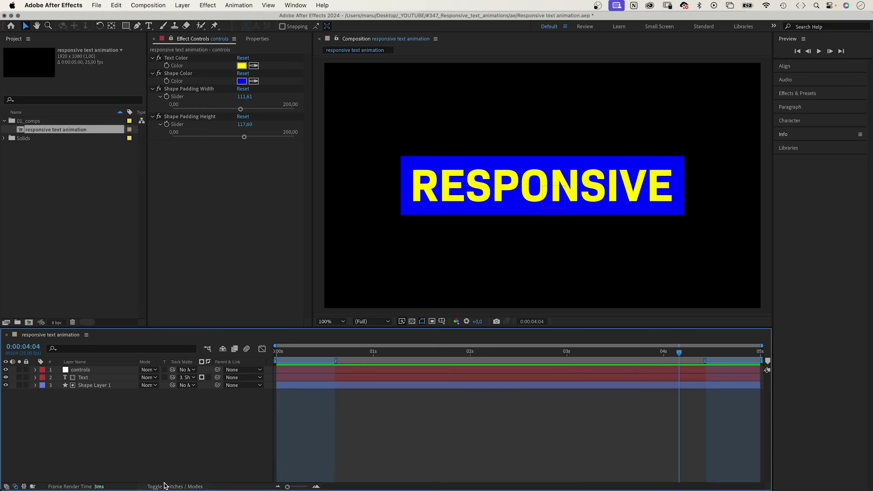
pyautogui.click(157, 487)
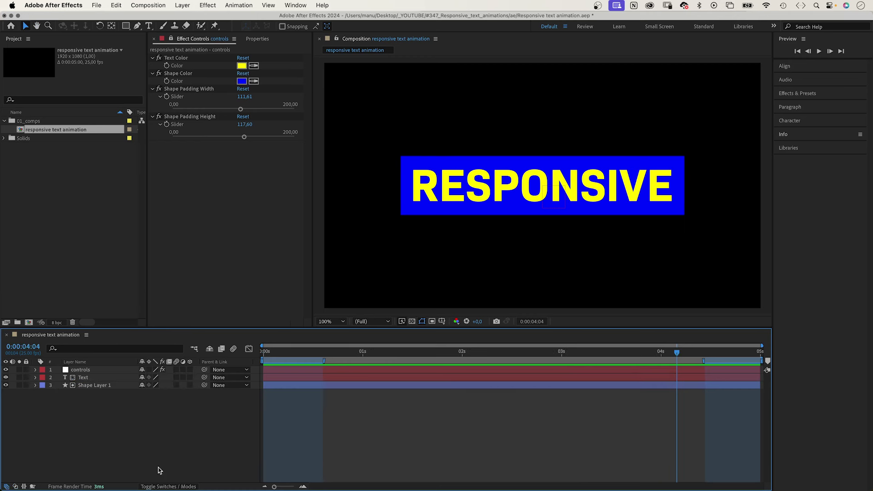
pyautogui.click(88, 378)
pyautogui.keyDown('shift'); pyautogui.click(90, 386); pyautogui.keyUp('shift')
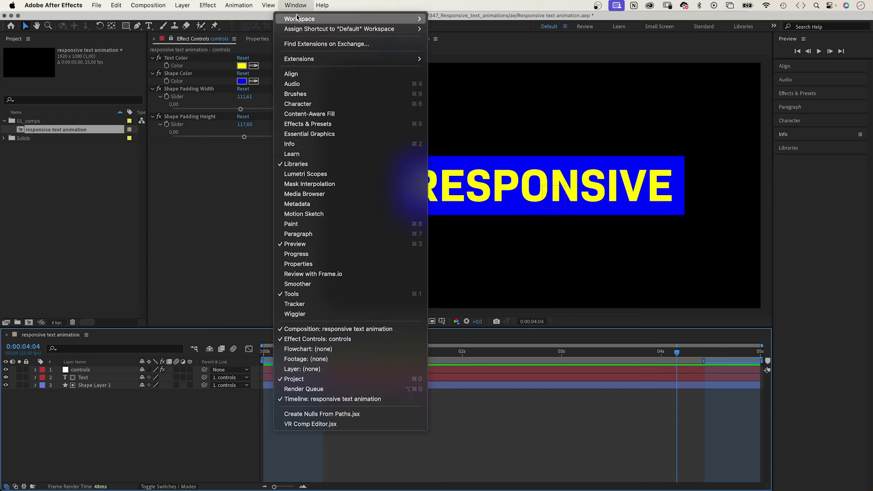
# Open Essential Graphics, close Effect Controls and Properties, and set responsive text animation as primary
pyautogui.click(309, 134)
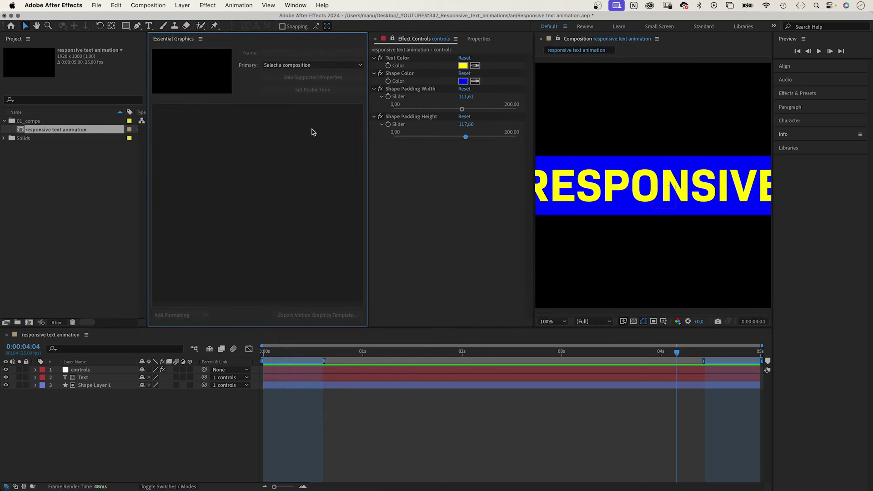
pyautogui.click(375, 39)
pyautogui.click(434, 39)
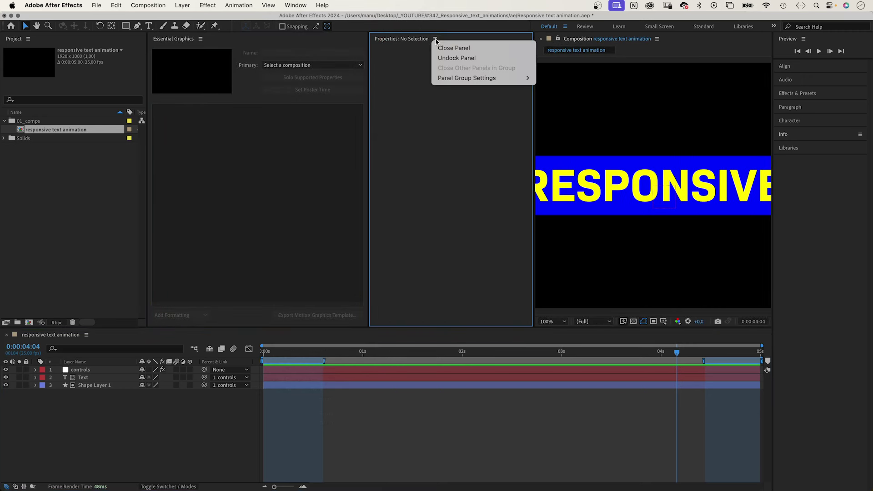
pyautogui.click(437, 52)
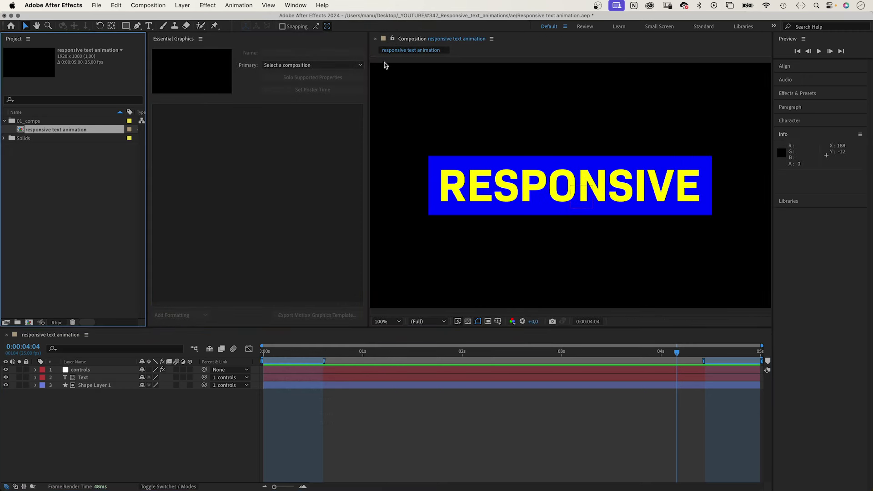
pyautogui.click(236, 172)
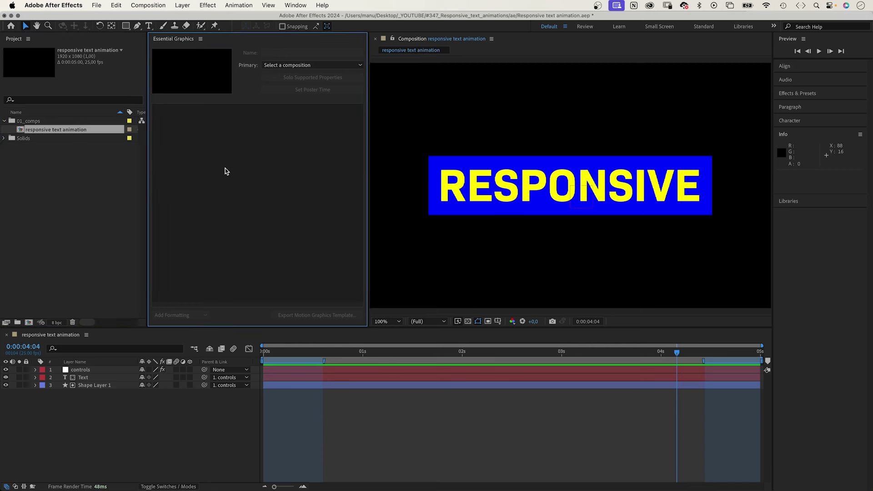
pyautogui.click(306, 65)
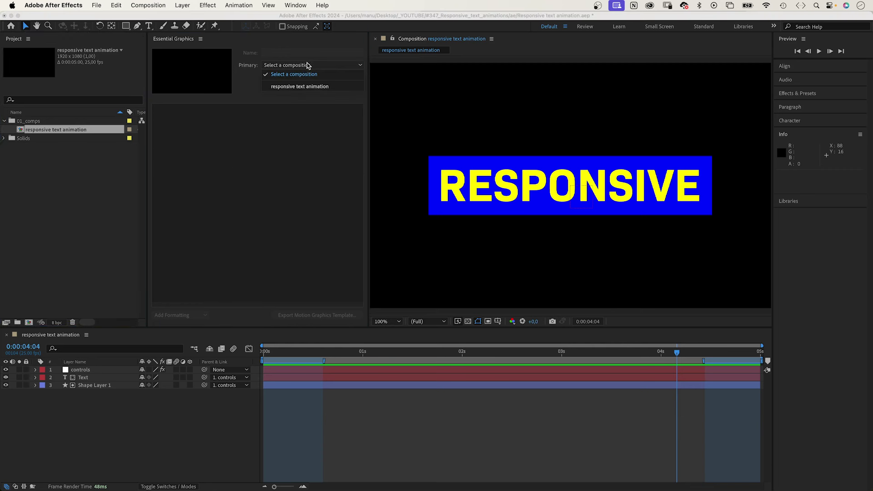
pyautogui.click(306, 87)
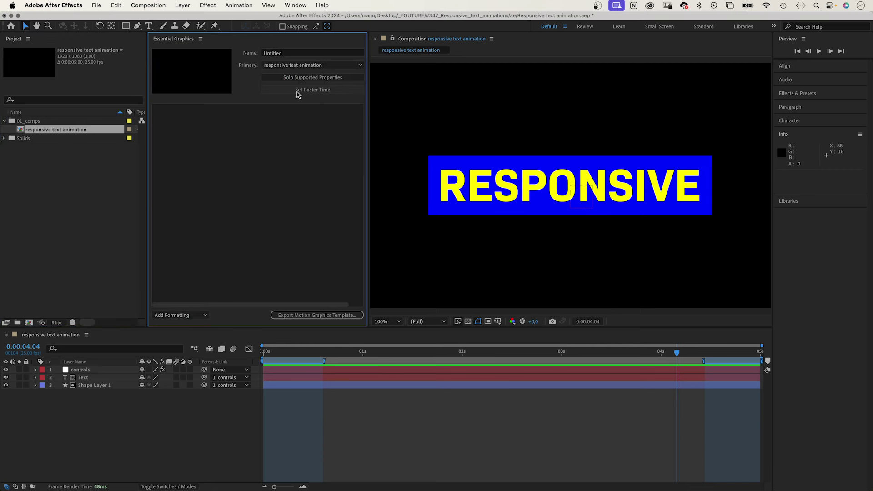
# Set the poster frame at 0:00:02:12 and add two top-level groups to the template controls
pyautogui.moveTo(553, 356); pyautogui.dragTo(506, 357)
pyautogui.click(312, 91)
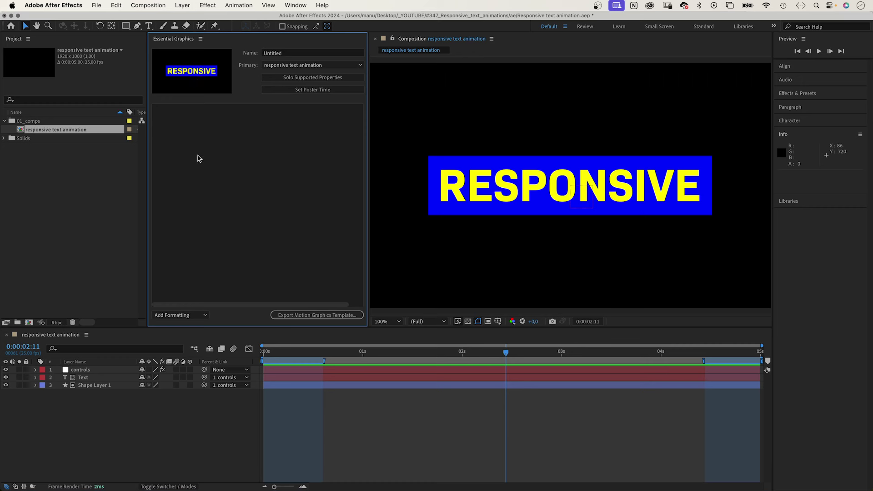
pyautogui.click(185, 316)
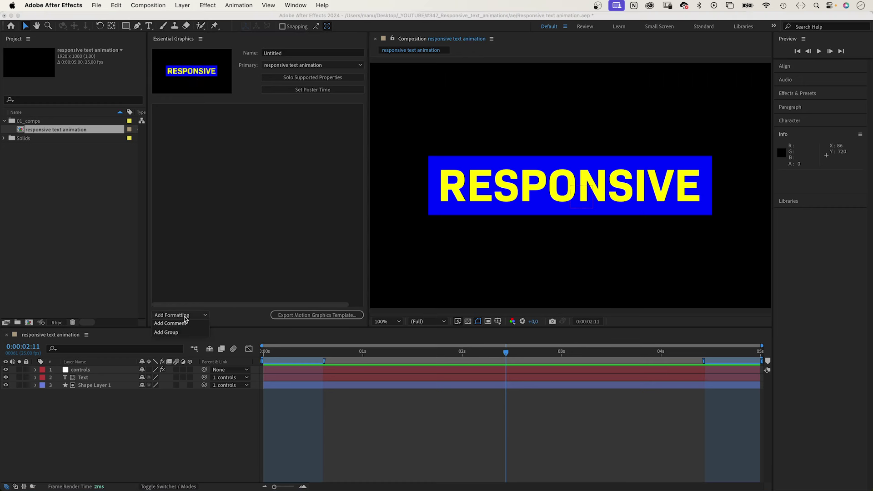
pyautogui.click(172, 331)
pyautogui.click(174, 315)
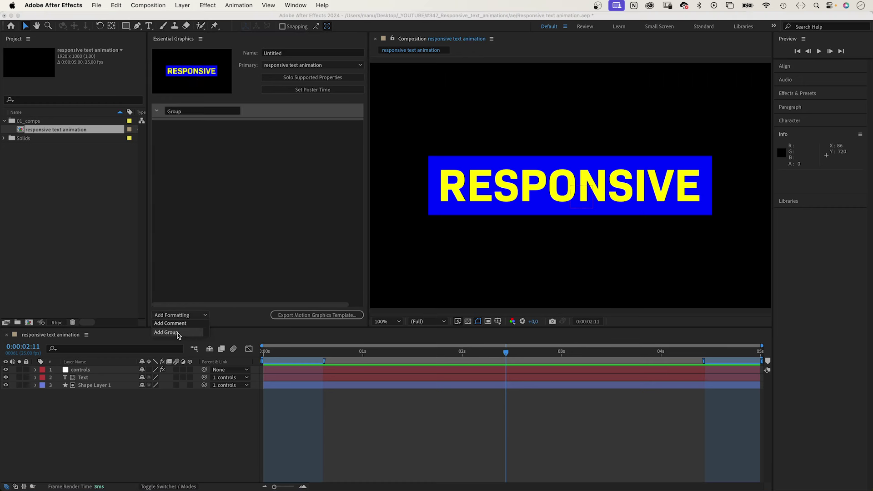
pyautogui.click(178, 333)
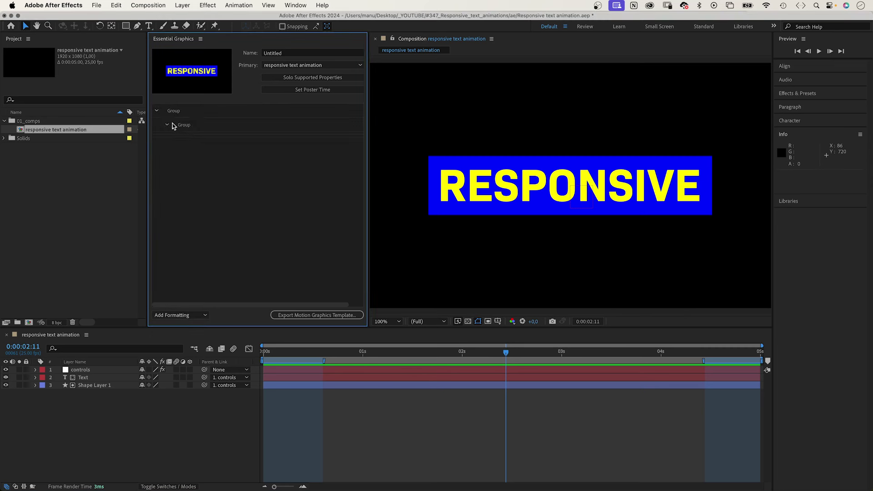
pyautogui.moveTo(168, 124); pyautogui.dragTo(202, 129)
# Rename the two groups Global Controllers and Scene Controllers
pyautogui.press('g')
pyautogui.click(190, 112)
pyautogui.press('BackSpace')
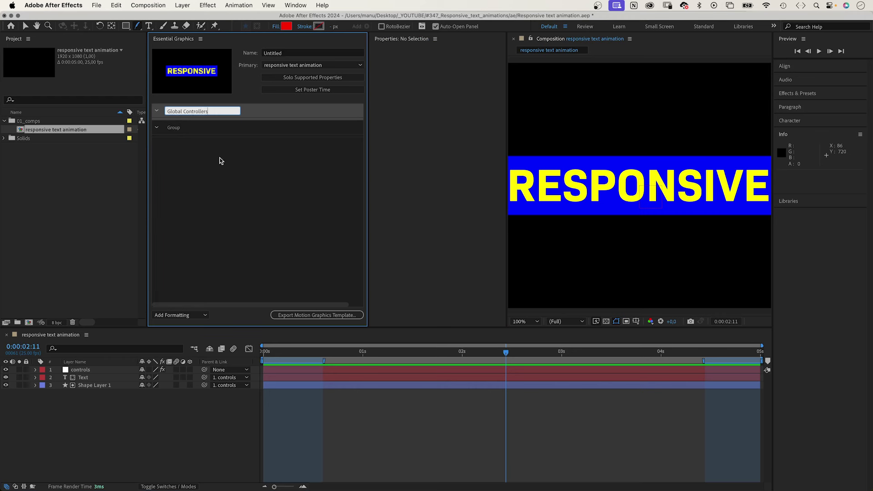
pyautogui.press('Return')
pyautogui.click(178, 130)
pyautogui.click(198, 130)
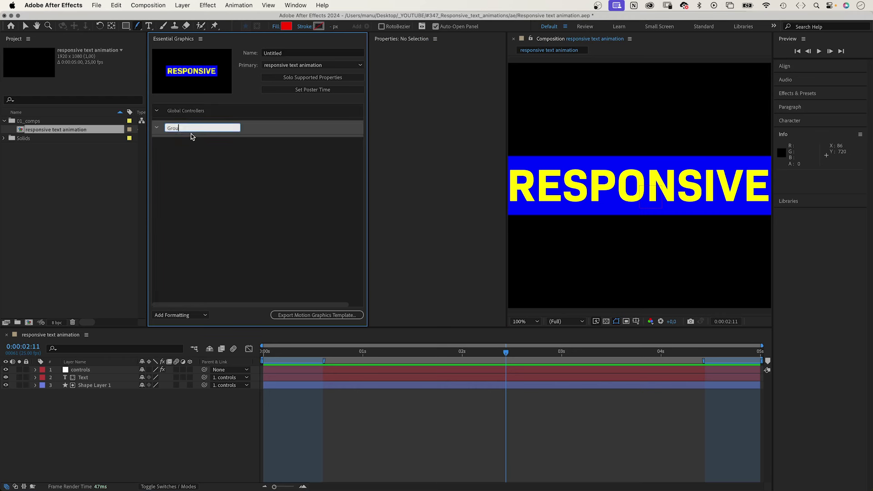
pyautogui.write('Scene Controllers')
pyautogui.click(240, 195)
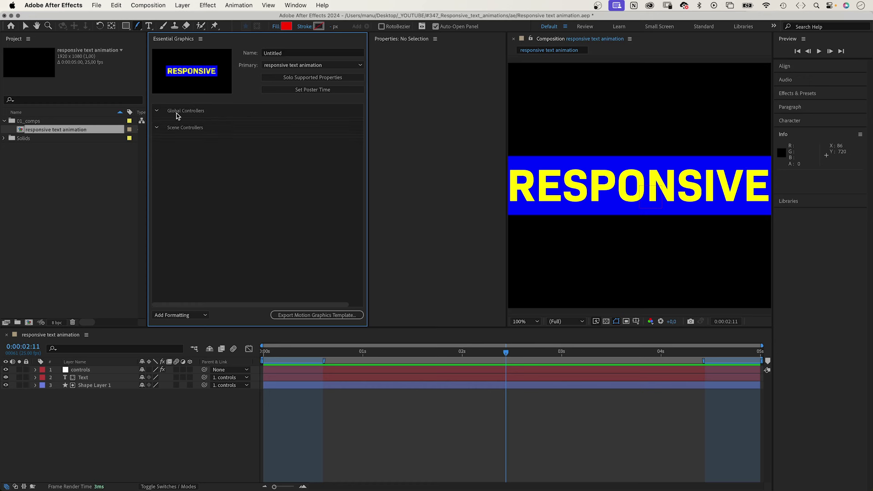
# Reveal the controls layer's position, scale and rotation, and add Rotation as Global Rotation
pyautogui.click(74, 371)
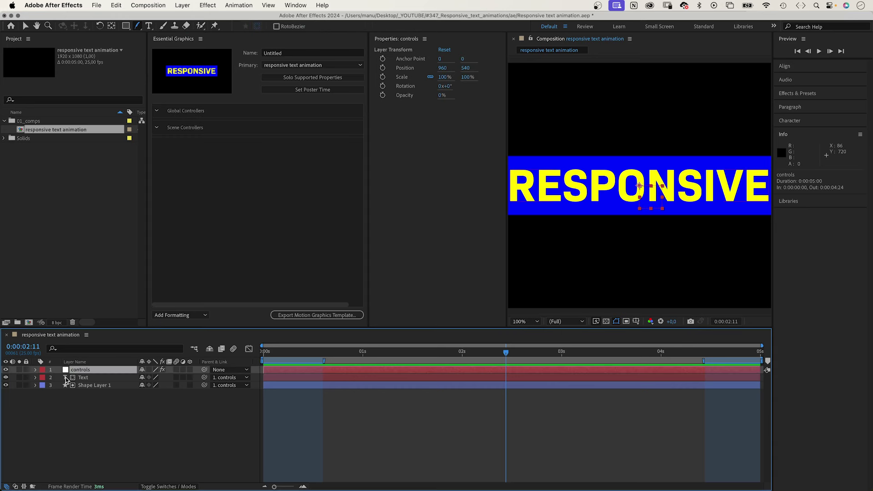
pyautogui.press('p')
pyautogui.hotkey('shift', 's')
pyautogui.hotkey('shift', 'r')
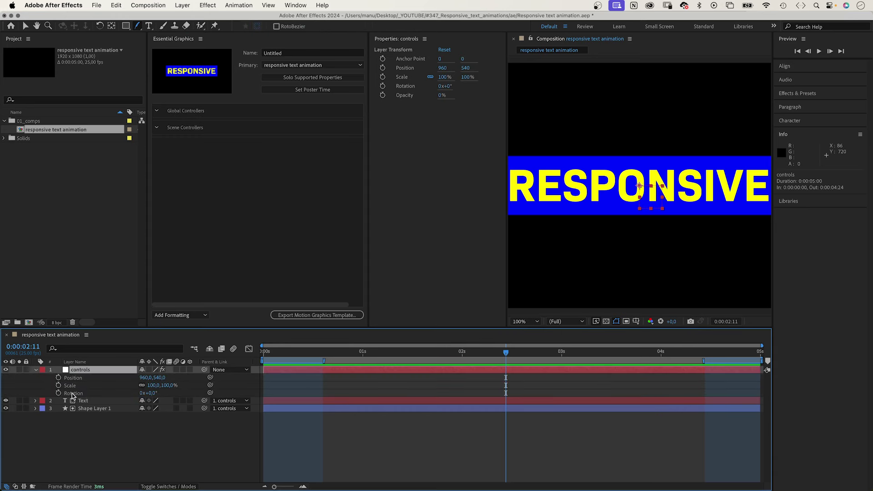
pyautogui.moveTo(73, 395); pyautogui.dragTo(212, 117)
pyautogui.write('Global Rotation')
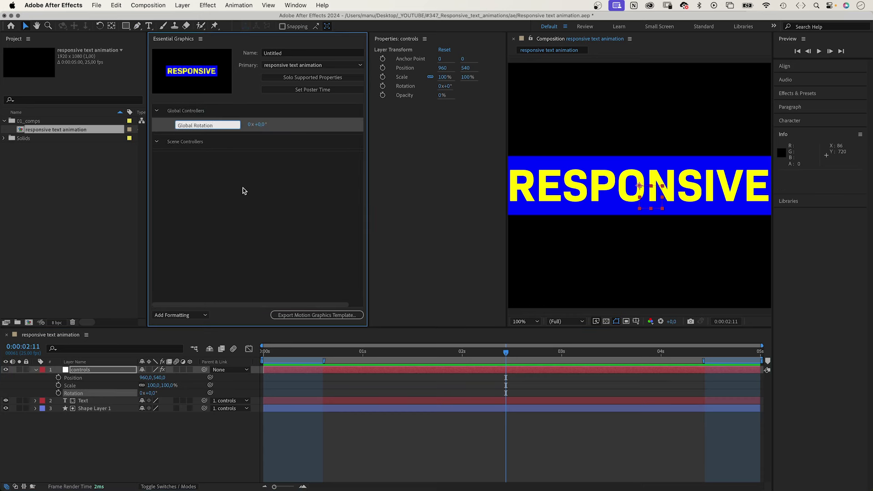
pyautogui.press('Return')
# Add Global Scale and Global Position, then test Global Rotation and undo the test
pyautogui.moveTo(70, 385); pyautogui.dragTo(220, 141)
pyautogui.write('Global Scale')
pyautogui.press('Return')
pyautogui.moveTo(73, 378); pyautogui.dragTo(220, 153)
pyautogui.write('G')
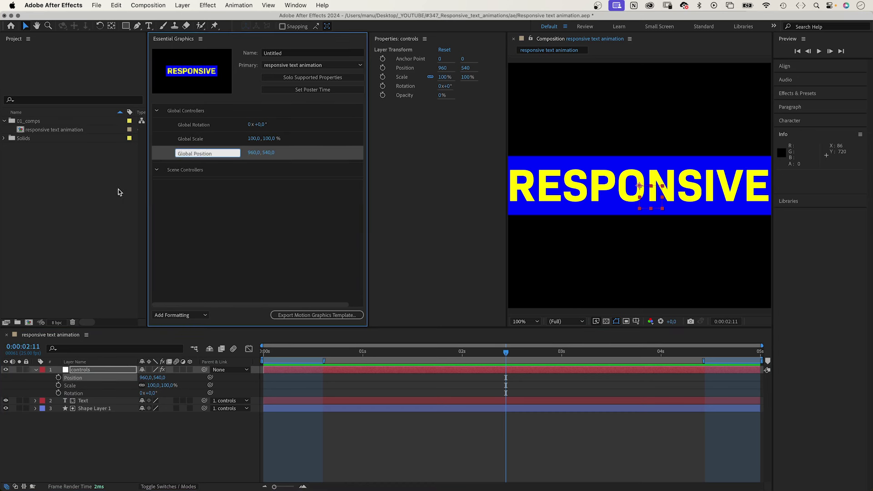
pyautogui.write('lobal Position')
pyautogui.moveTo(267, 124); pyautogui.dragTo(255, 156)
pyautogui.press('super+z')
pyautogui.press('super+z')
pyautogui.press('super+z')
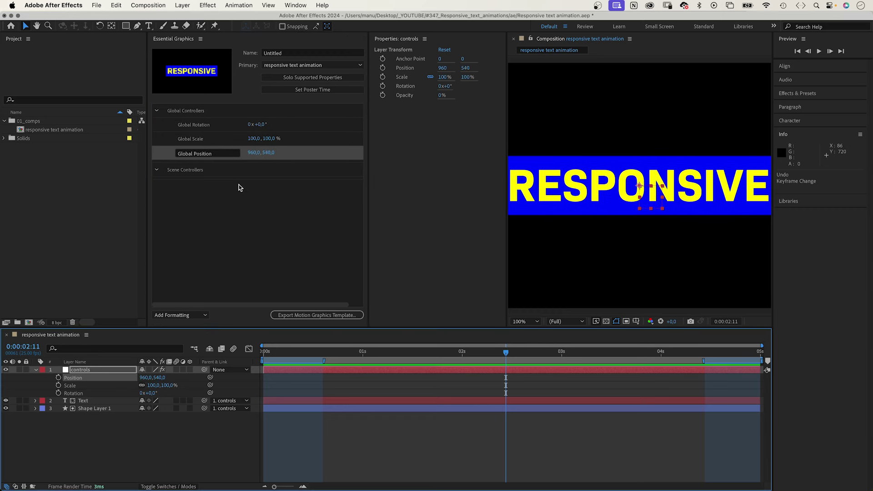
# Add Text Color, Shape Color, Shape Padding Width and Shape Padding Height to Scene Controllers
pyautogui.click(219, 201)
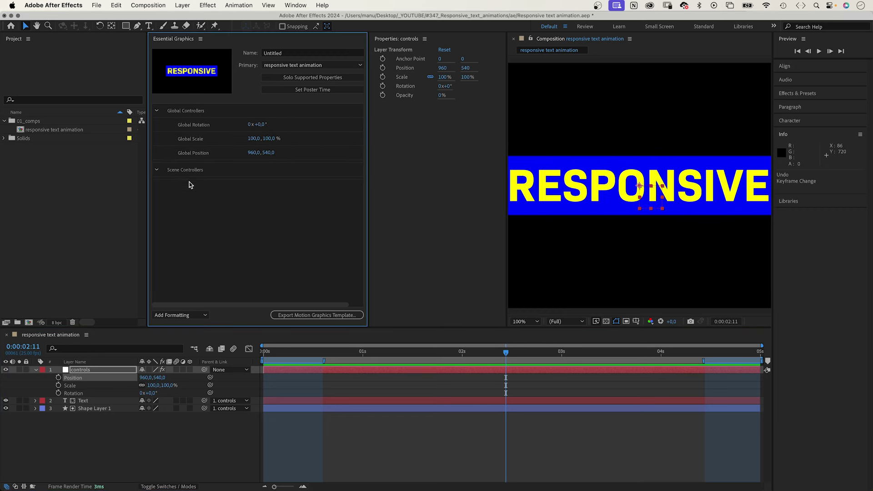
pyautogui.click(33, 373)
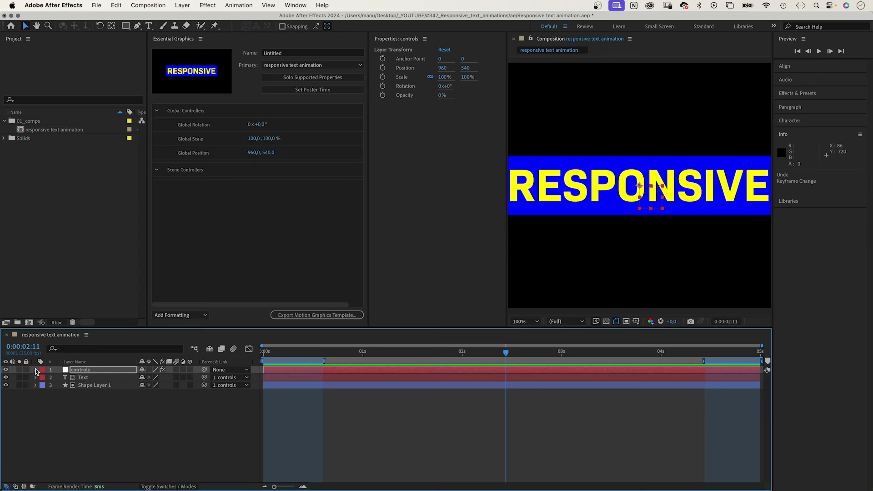
pyautogui.click(44, 387)
pyautogui.click(44, 378)
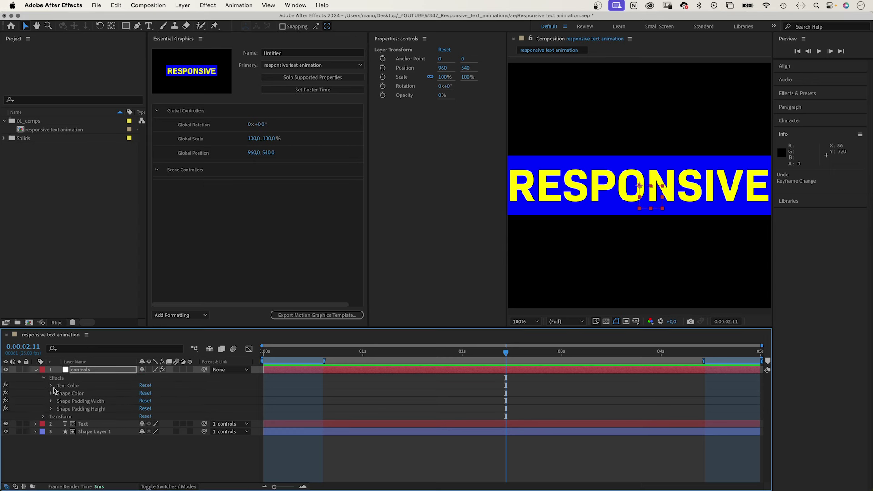
pyautogui.click(51, 386)
pyautogui.moveTo(78, 396); pyautogui.dragTo(286, 179)
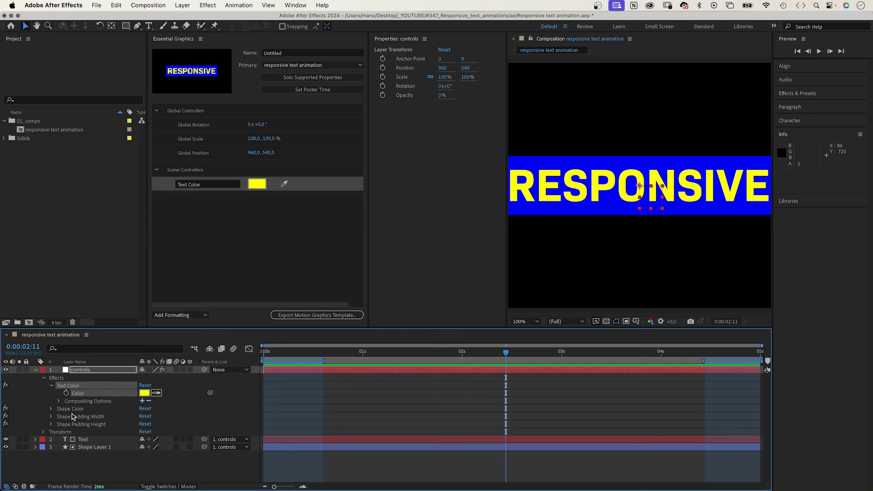
pyautogui.click(51, 409)
pyautogui.moveTo(77, 419); pyautogui.dragTo(250, 193)
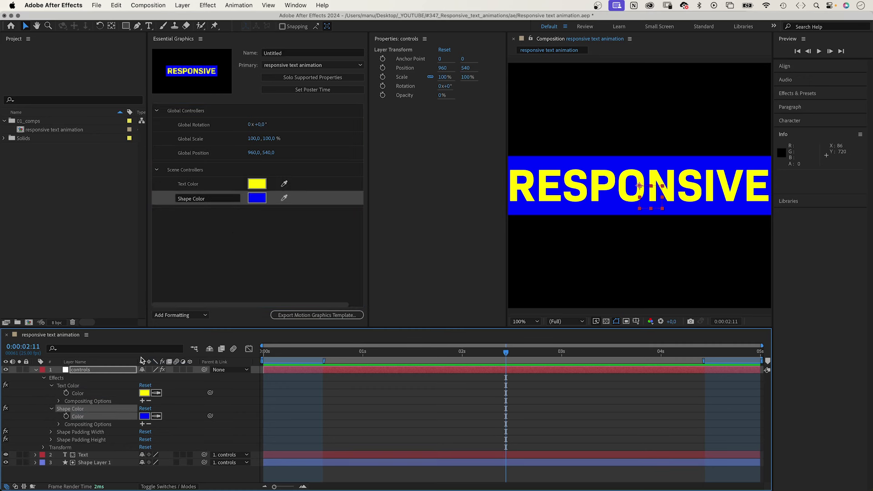
pyautogui.click(51, 432)
pyautogui.moveTo(77, 440); pyautogui.dragTo(241, 208)
pyautogui.click(51, 455)
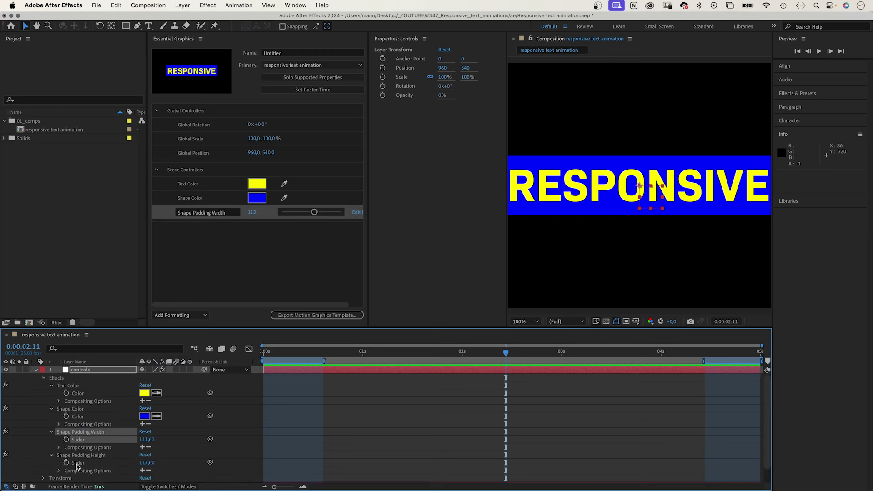
pyautogui.moveTo(77, 463); pyautogui.dragTo(240, 221)
# Add the Text layer's Source Text to Scene Controllers and start typing new text
pyautogui.click(35, 370)
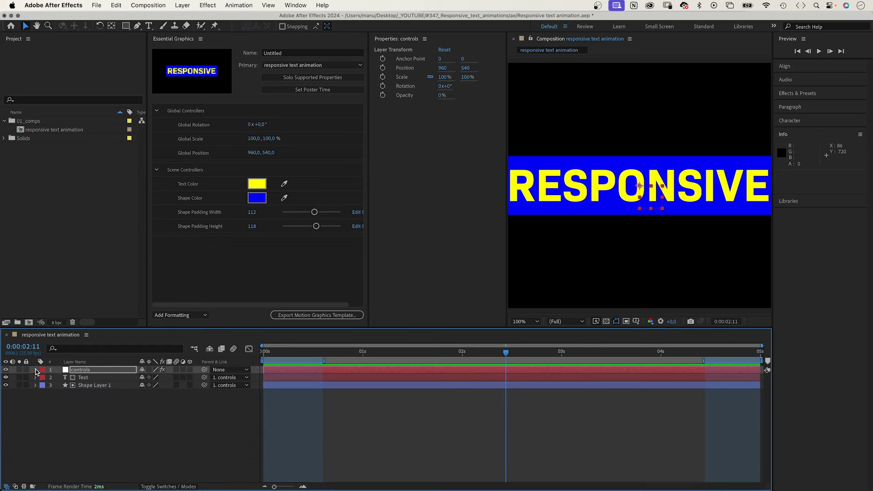
pyautogui.click(36, 378)
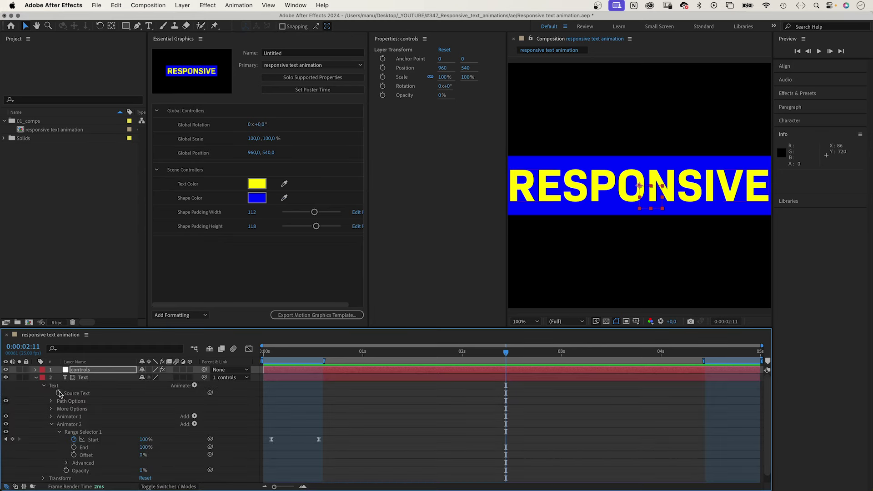
pyautogui.moveTo(77, 394); pyautogui.dragTo(232, 181)
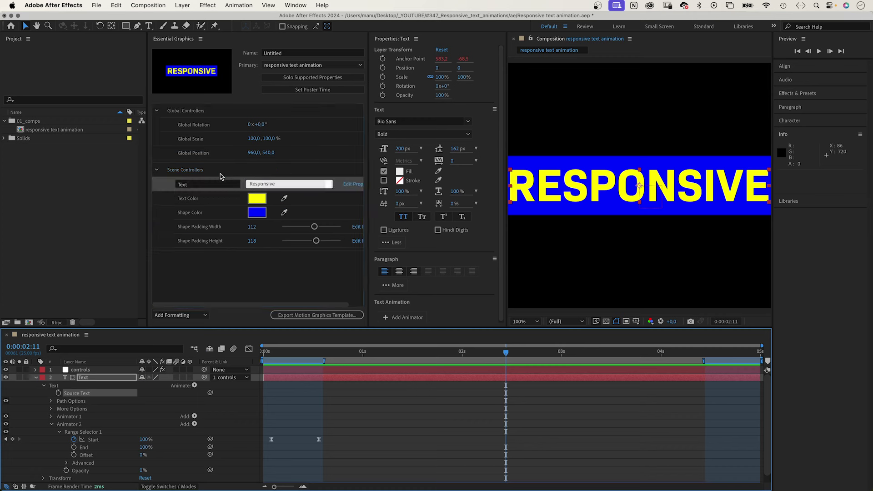
pyautogui.click(294, 181)
pyautogui.write('TEMPLATE')
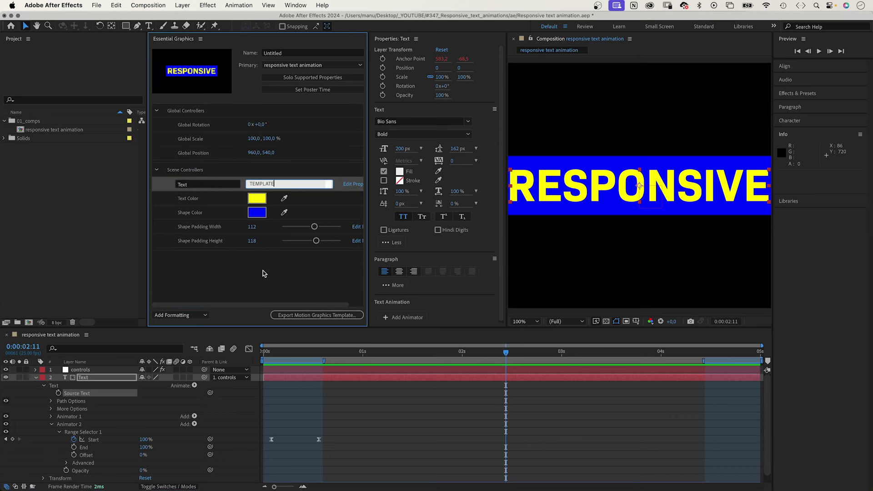
# Commit TEMPLATE and let the Text control change font, size and faux styles
pyautogui.click(264, 274)
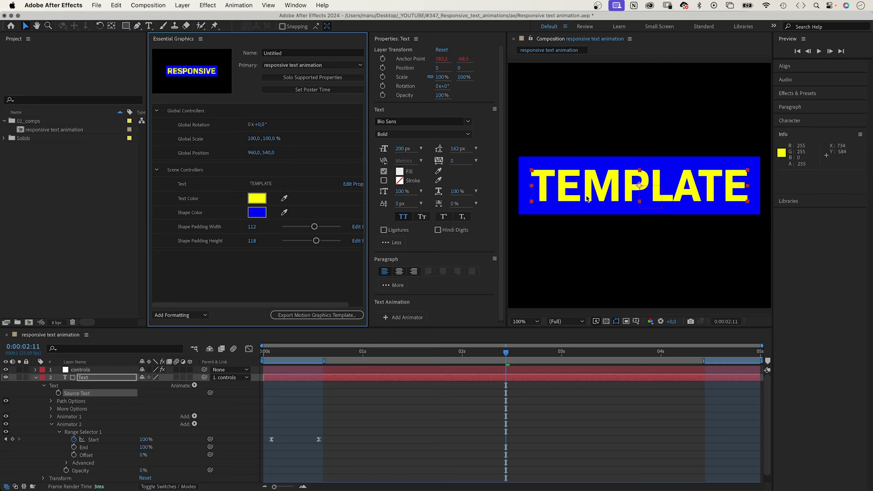
pyautogui.click(352, 184)
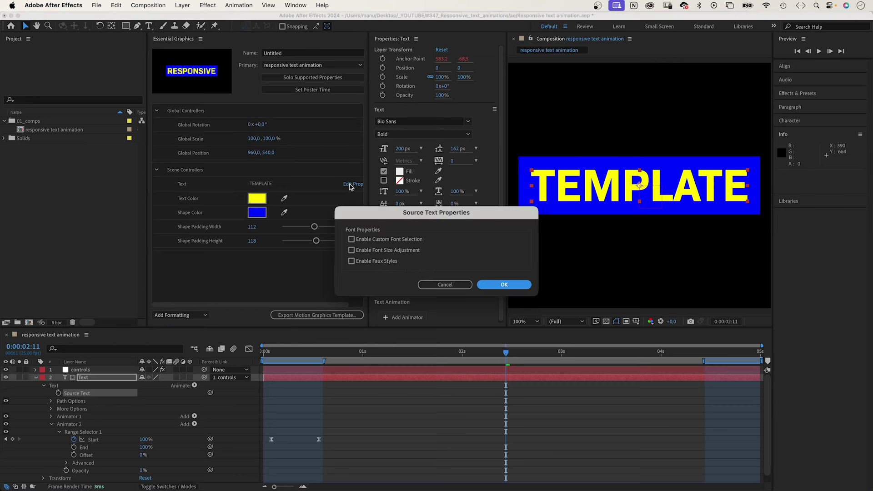
pyautogui.click(351, 239)
pyautogui.click(351, 250)
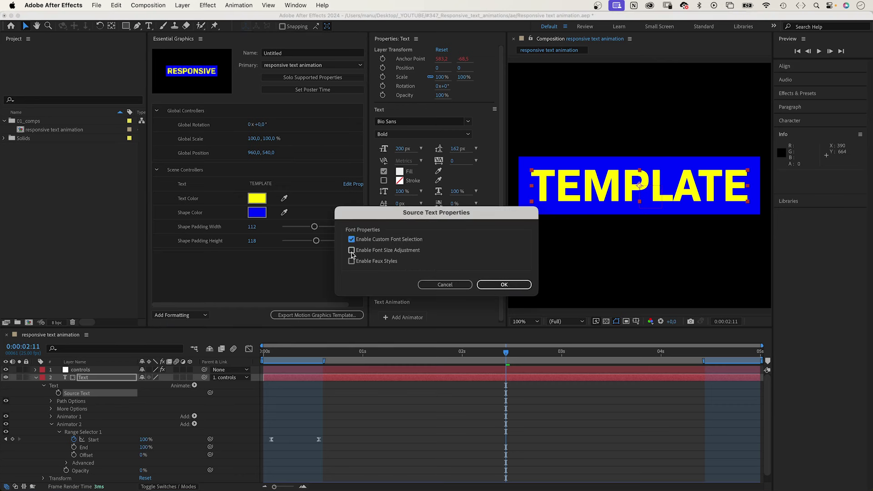
pyautogui.click(351, 261)
pyautogui.click(503, 285)
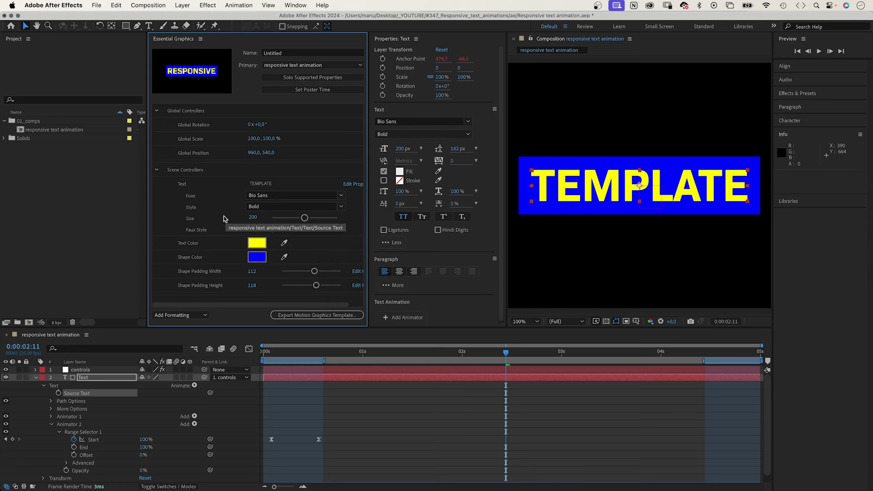
# Make the template text read TEMPLATE on two lines
pyautogui.click(264, 185)
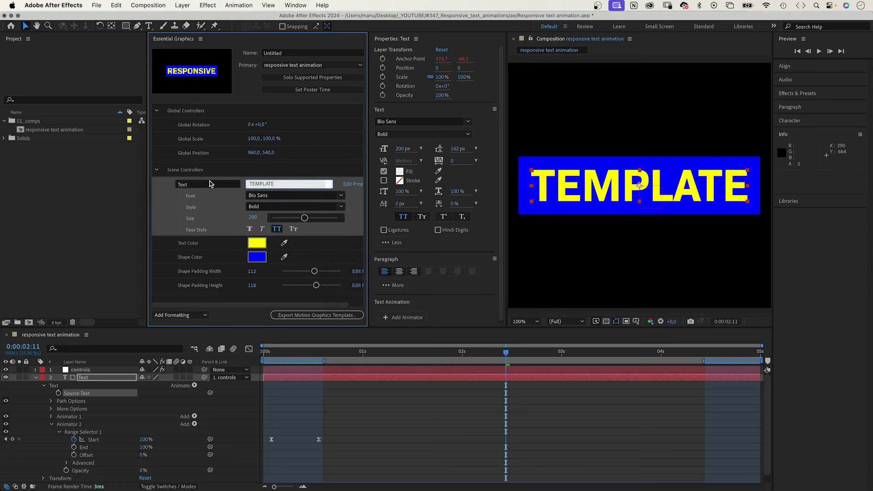
pyautogui.press('Return')
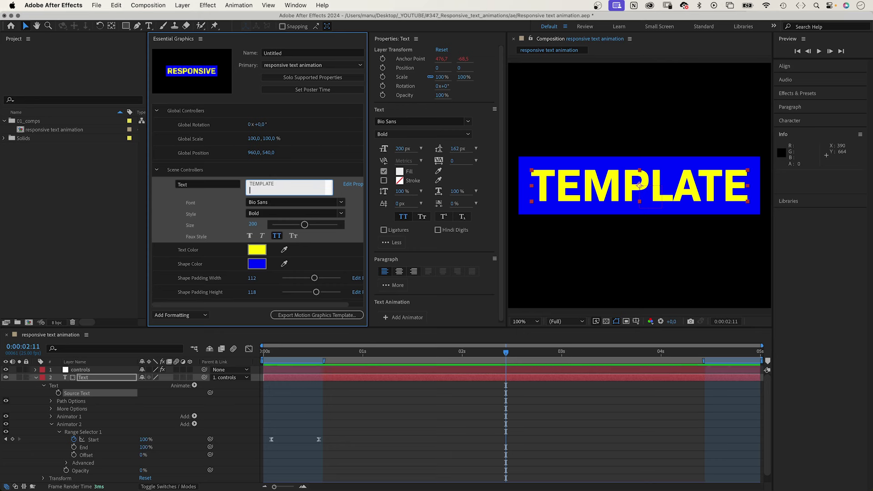
pyautogui.write('TEMPLATE')
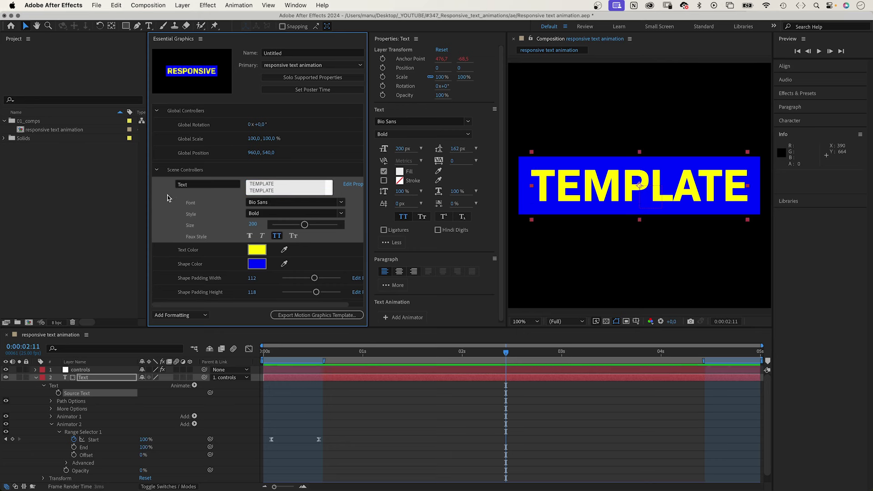
pyautogui.click(169, 198)
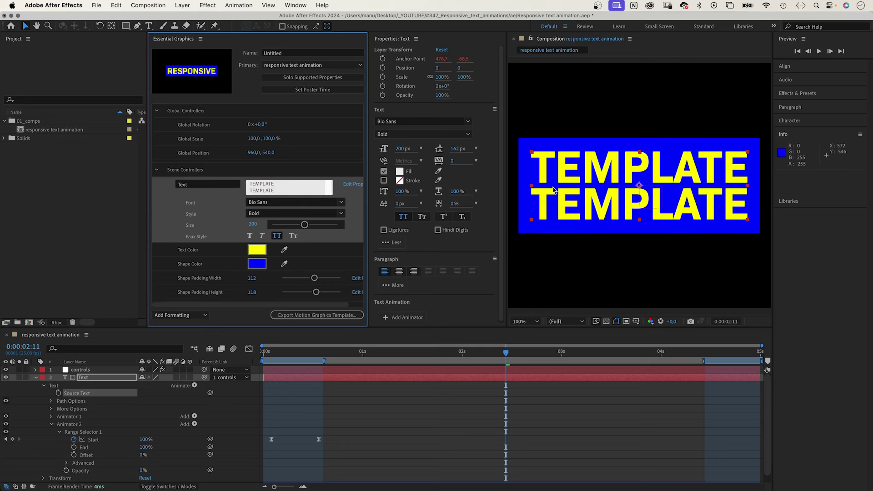
# Show the controls layer's effects and duplicate the Shape Padding Height slider
pyautogui.click(77, 370)
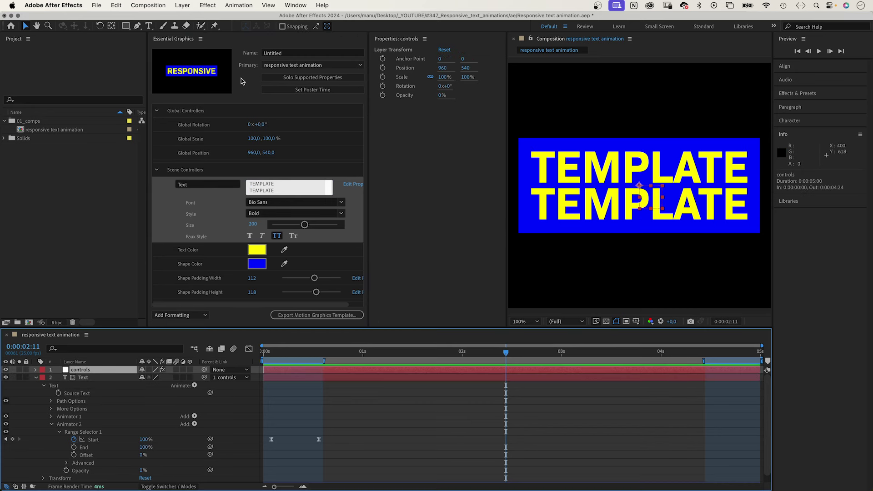
pyautogui.click(302, 5)
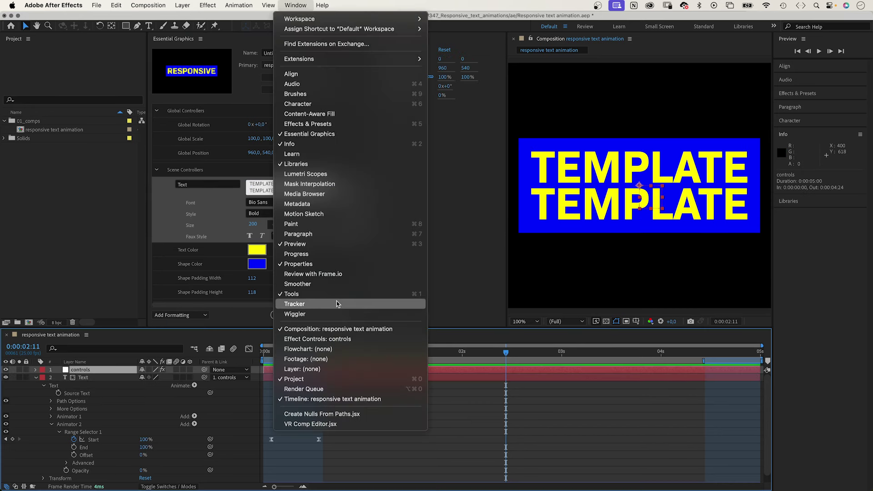
pyautogui.click(318, 339)
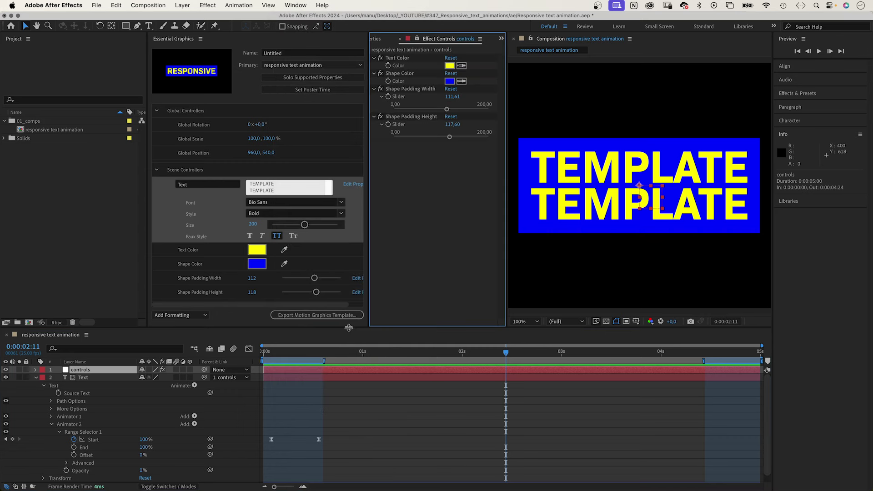
pyautogui.click(413, 118)
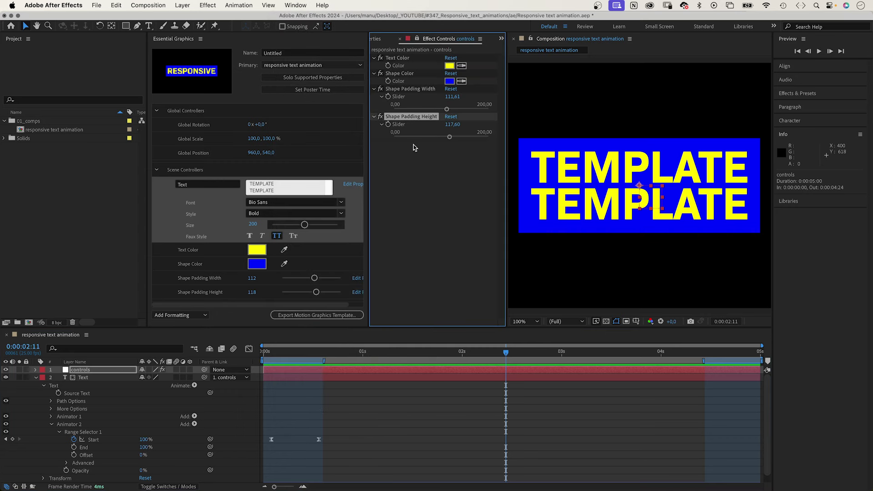
pyautogui.press('super+d')
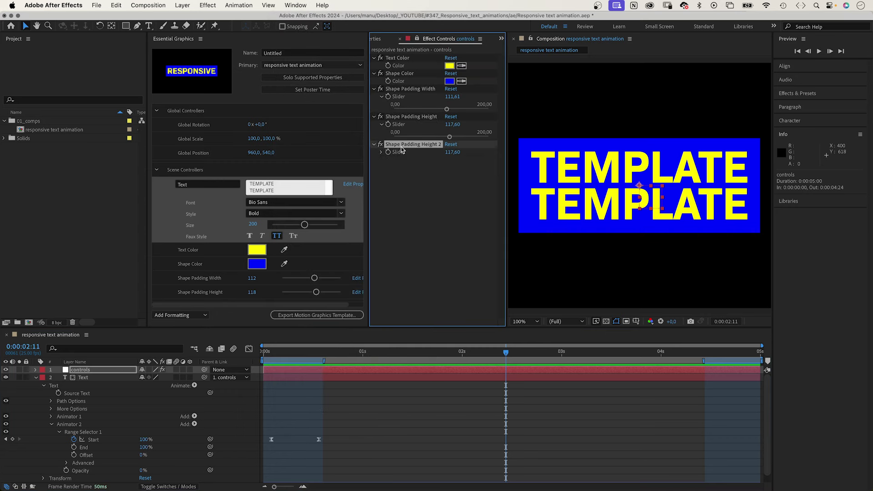
pyautogui.press('Return')
# Rename the copy 'Text Line Spacing', then bring up the Text layer's Animate menu
pyautogui.write('Text Line Spacing')
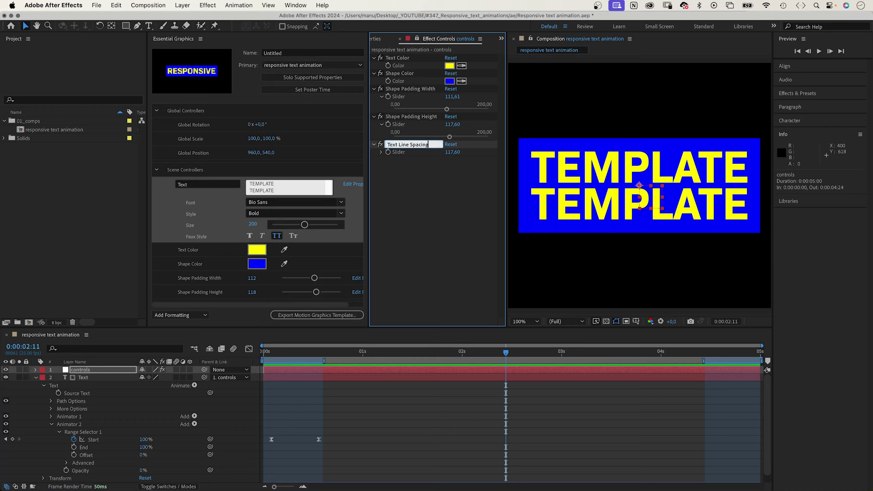
pyautogui.click(90, 381)
pyautogui.click(195, 385)
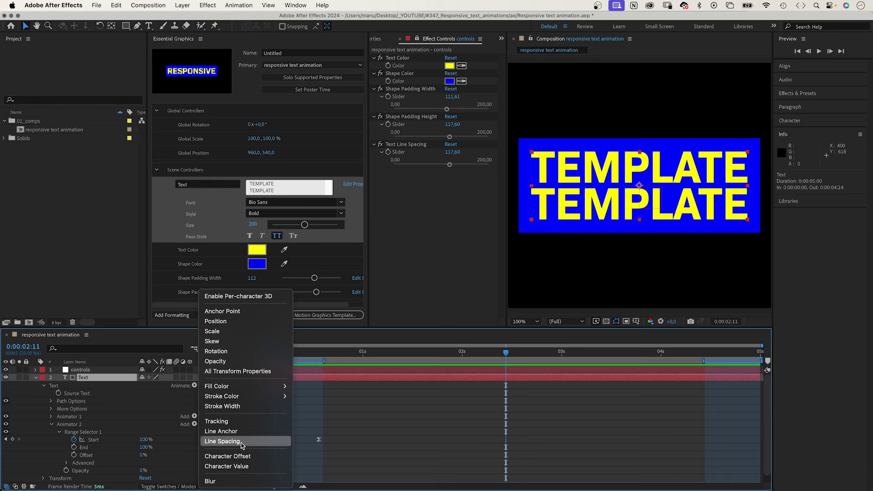
# Add a Line Spacing animator to the Text layer, trying 200 before reverting to 0,0
pyautogui.click(223, 442)
pyautogui.click(50, 409)
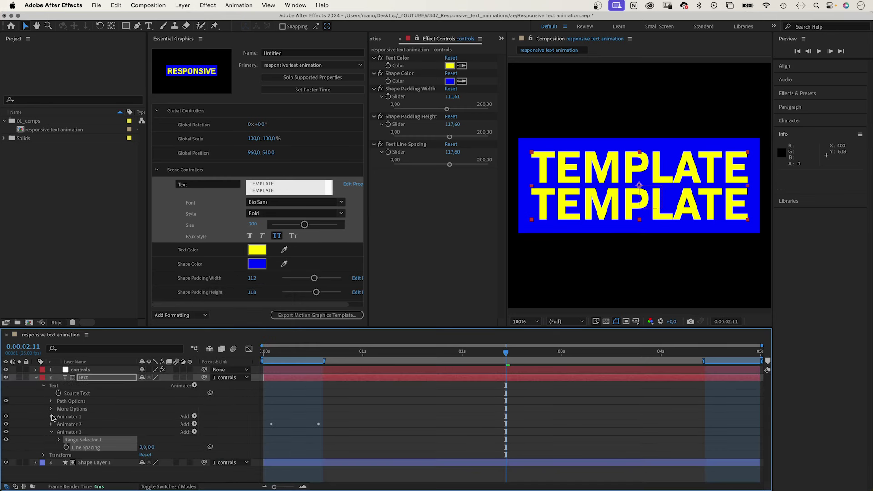
pyautogui.moveTo(147, 447); pyautogui.dragTo(225, 447)
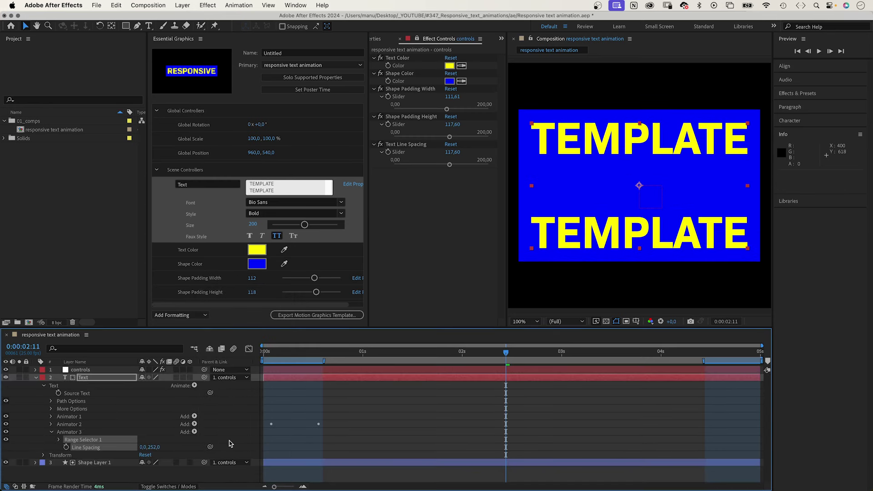
pyautogui.press('super+z')
pyautogui.click(146, 447)
pyautogui.write('200')
pyautogui.press('Return')
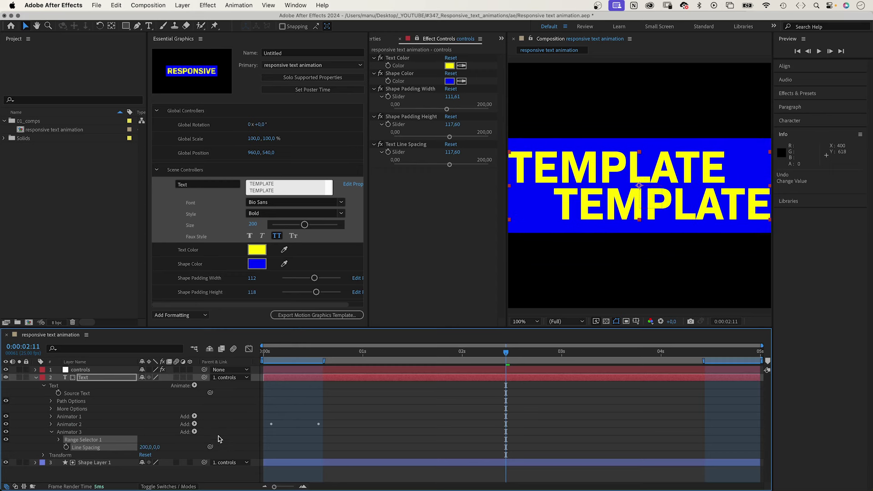
pyautogui.press('super+z')
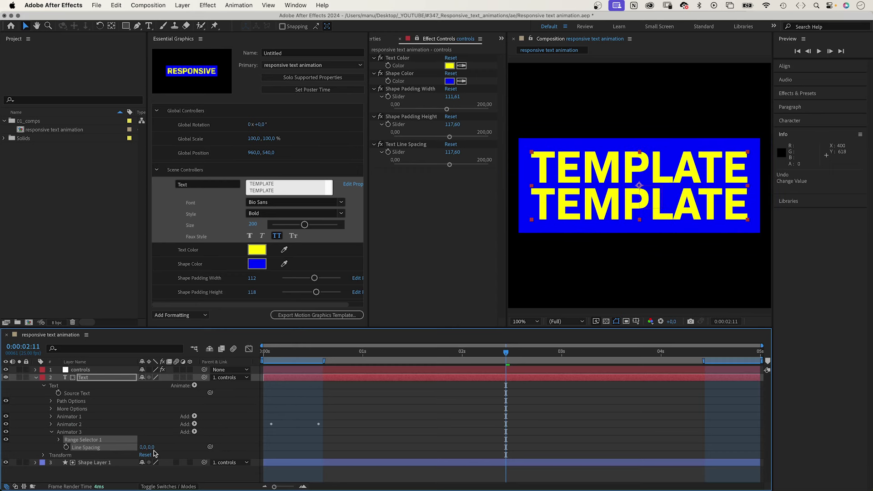
# Drive Line Spacing's vertical value from the Text Line Spacing slider, then set the slider to 27.05
pyautogui.keyDown('alt'); pyautogui.click(66, 447); pyautogui.keyUp('alt')
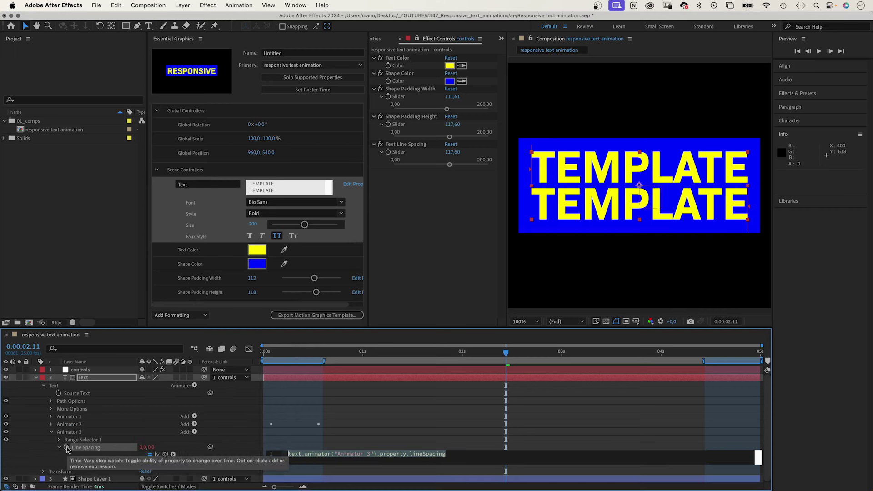
pyautogui.write('var')
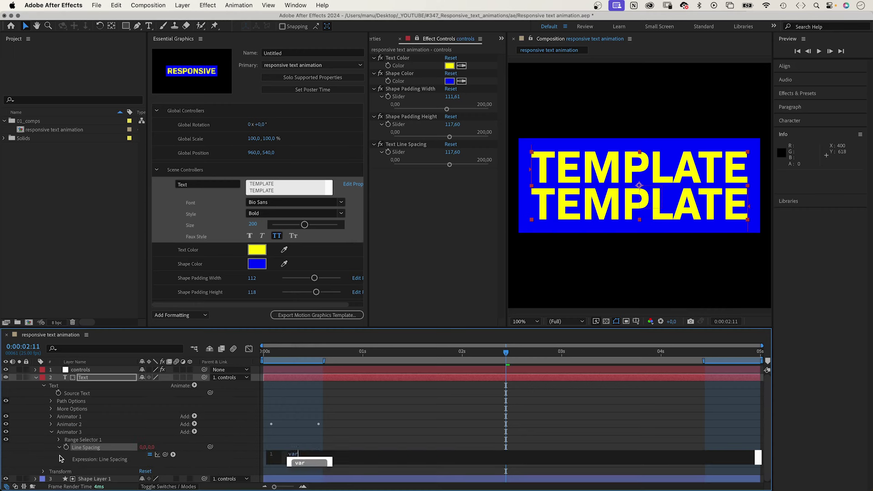
pyautogui.write(' y =')
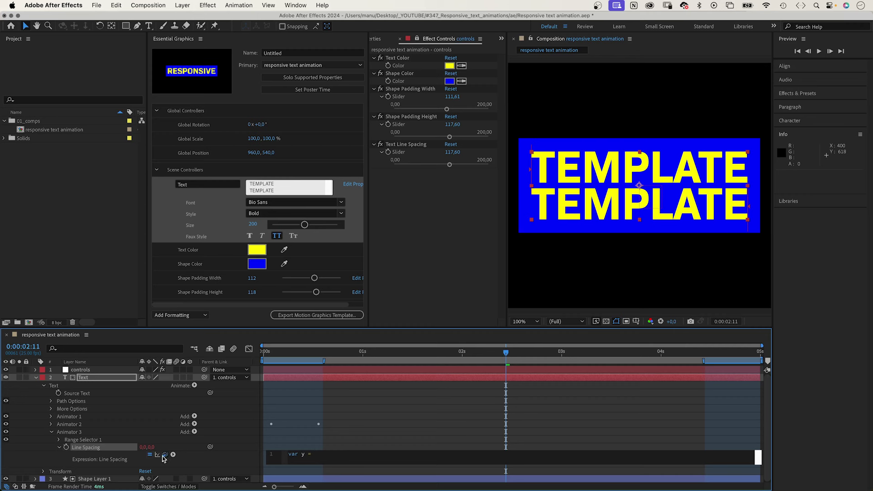
pyautogui.moveTo(165, 454); pyautogui.dragTo(413, 151)
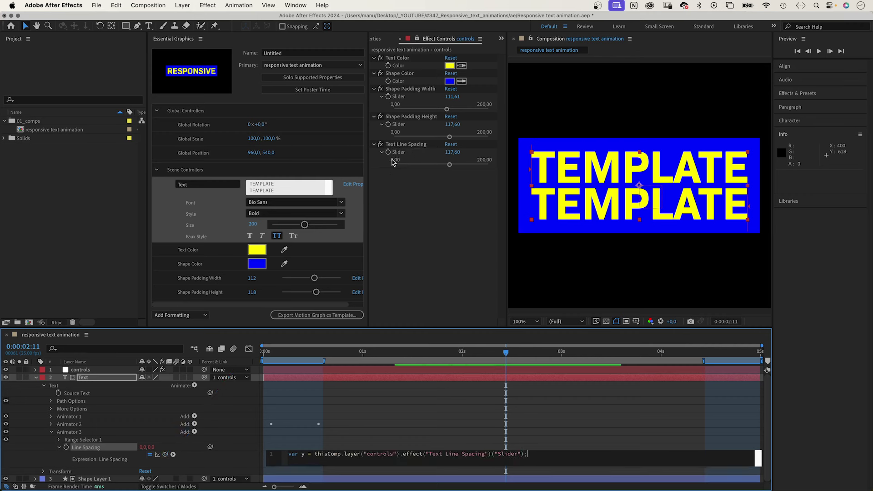
pyautogui.press('Return')
pyautogui.press('Return')
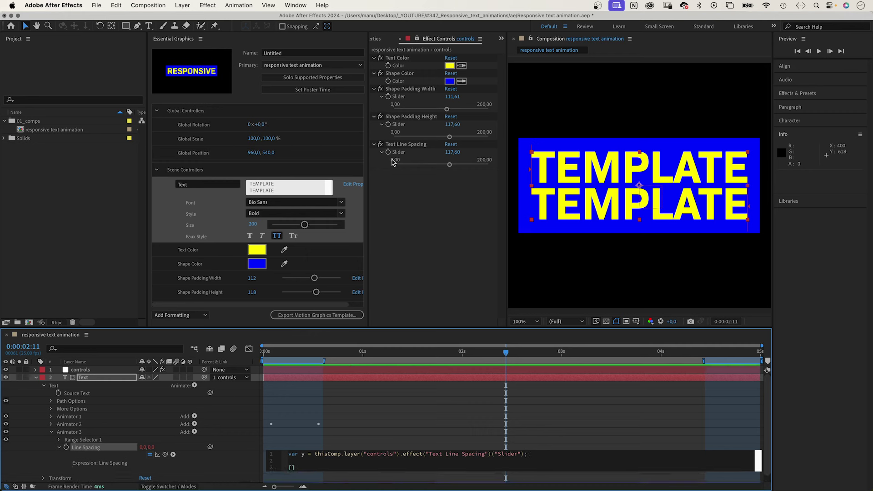
pyautogui.write('[value')
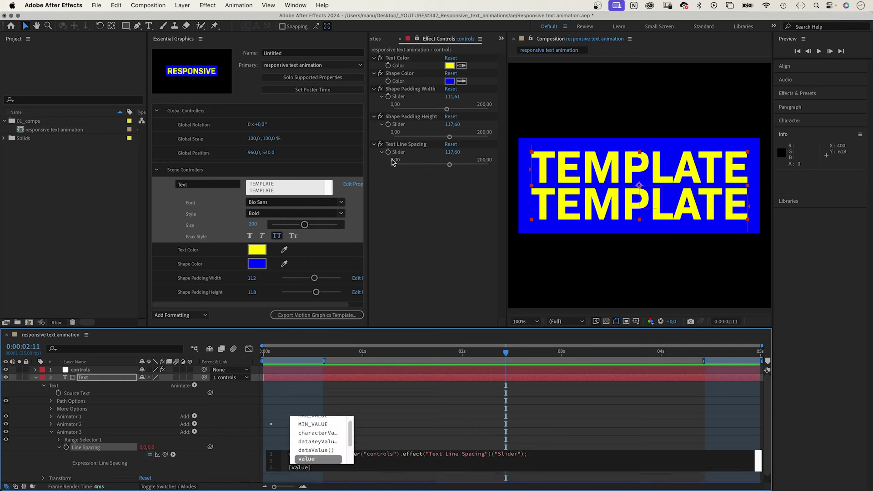
pyautogui.write('[')
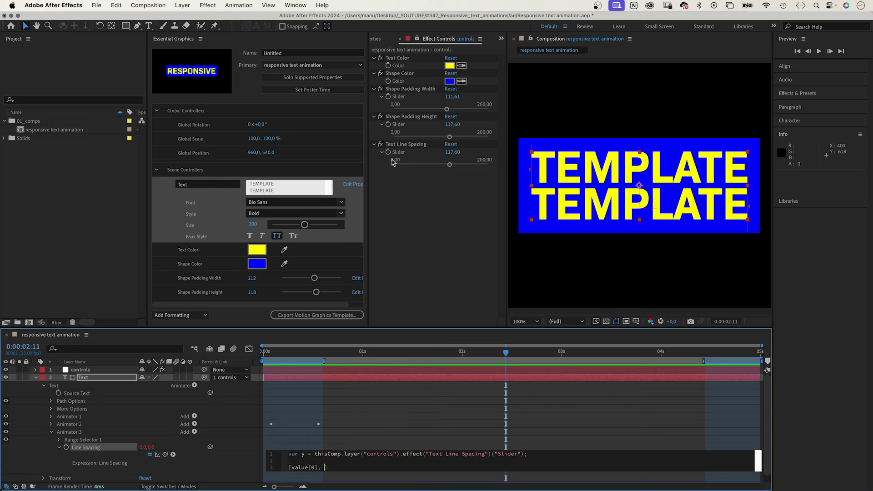
pyautogui.write('0], y')
pyautogui.click(220, 470)
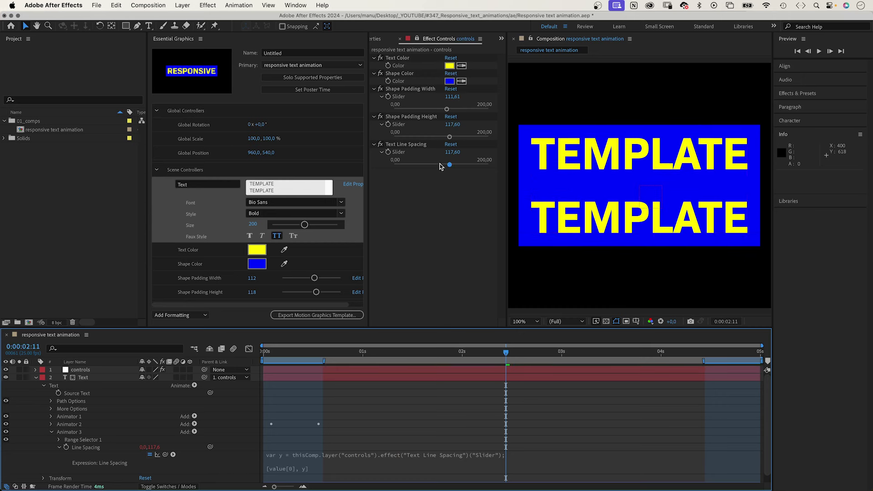
pyautogui.moveTo(449, 164); pyautogui.dragTo(407, 165)
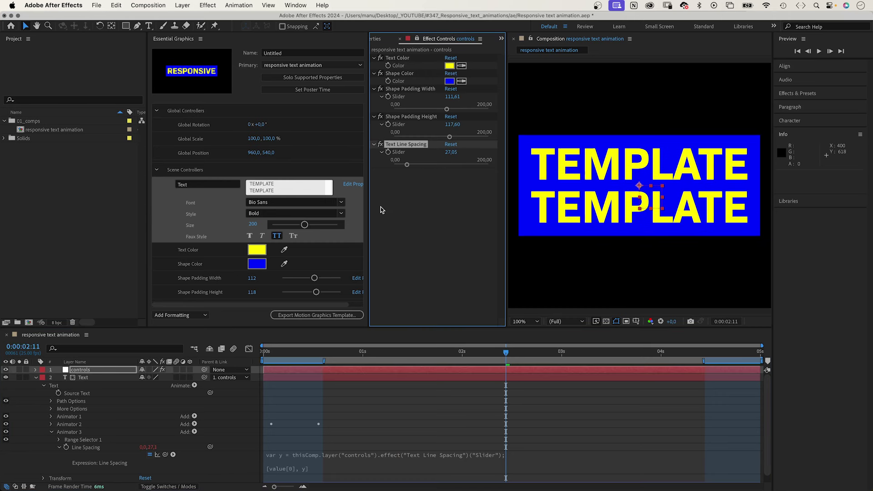
# Add the Text Line Spacing slider to Essential Graphics with a value of 0
pyautogui.click(50, 432)
pyautogui.click(35, 370)
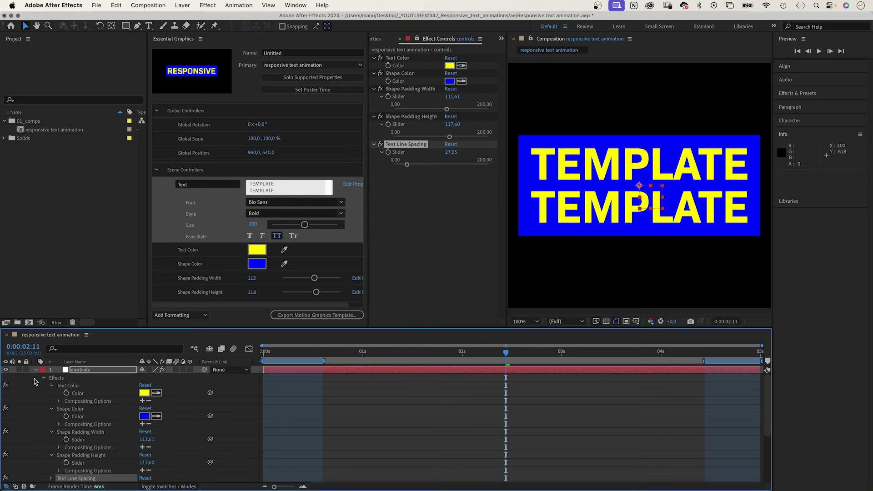
pyautogui.click(51, 478)
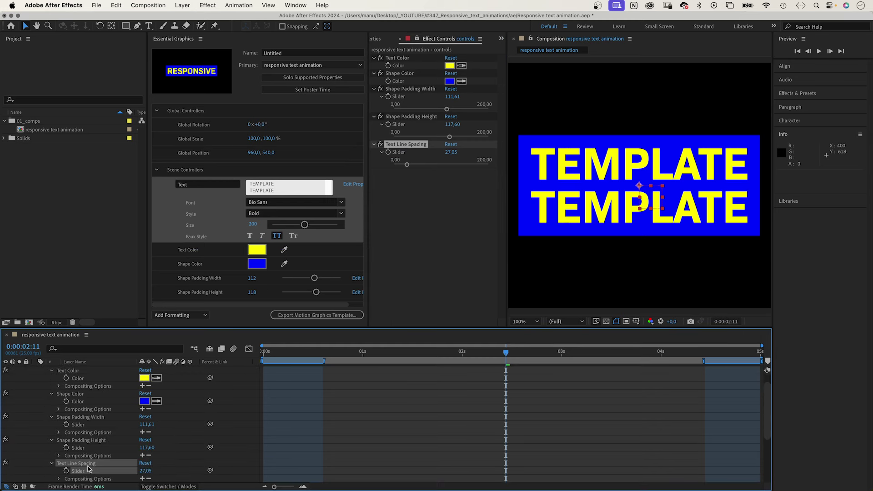
pyautogui.moveTo(76, 475); pyautogui.dragTo(199, 247)
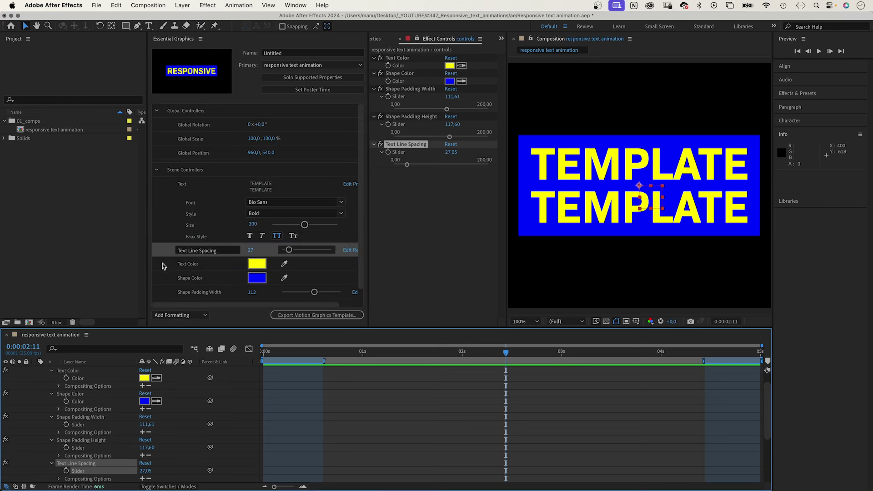
pyautogui.moveTo(289, 250)
pyautogui.mouseDown()
pyautogui.moveTo(345, 250)
pyautogui.moveTo(281, 250)
pyautogui.mouseUp()
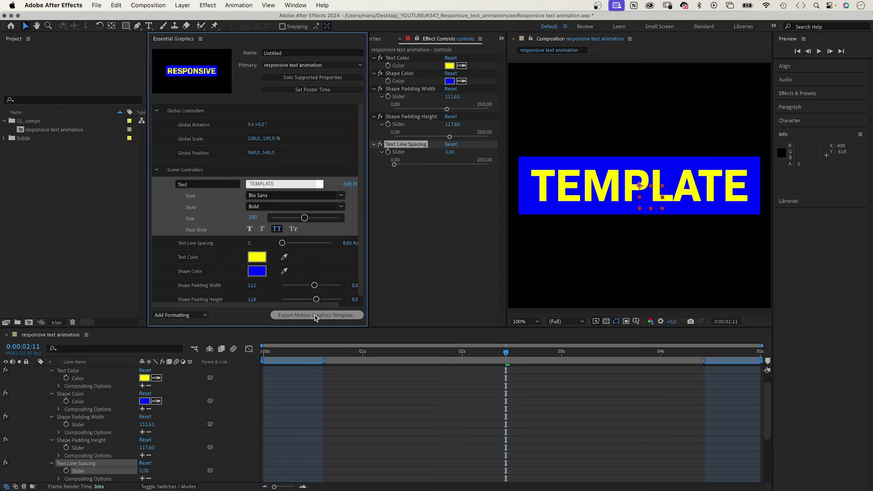
# Save the project and export it as a Motion Graphics template to Local Templates
pyautogui.click(316, 315)
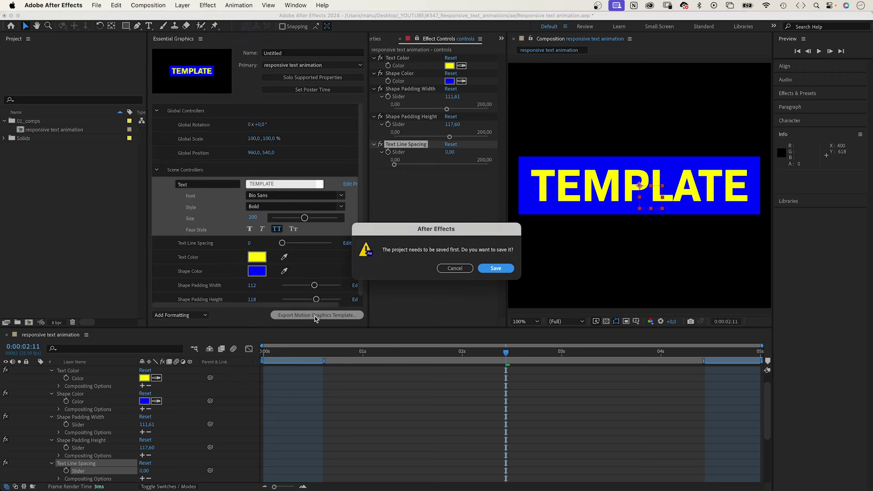
pyautogui.click(495, 268)
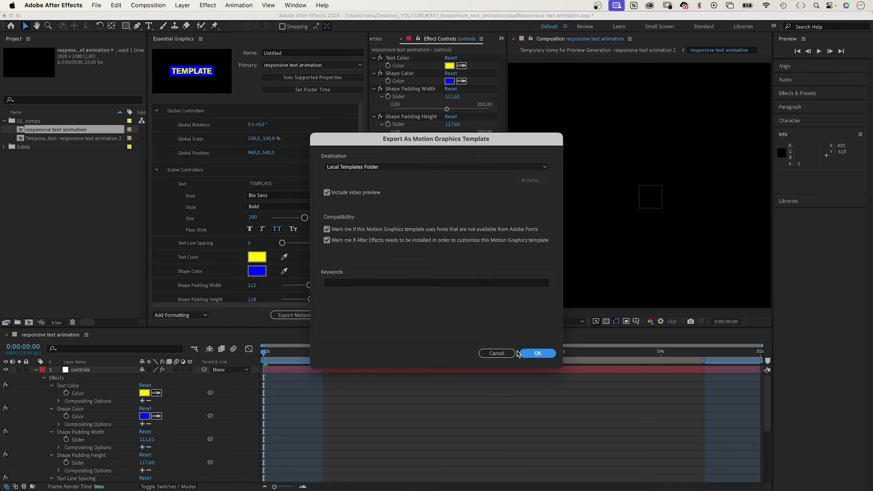
pyautogui.click(535, 355)
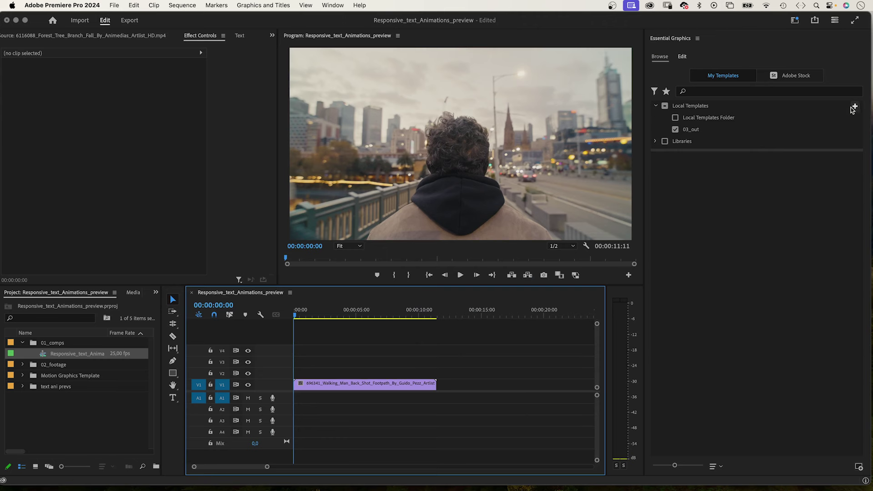
# Add the Motion Graphics folder as a Local Templates source in Premiere Pro
pyautogui.click(855, 106)
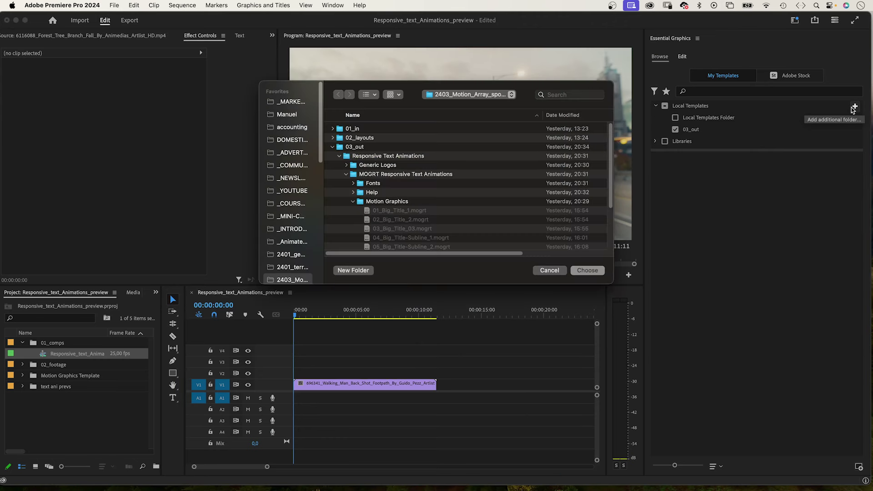
pyautogui.click(387, 204)
pyautogui.click(574, 271)
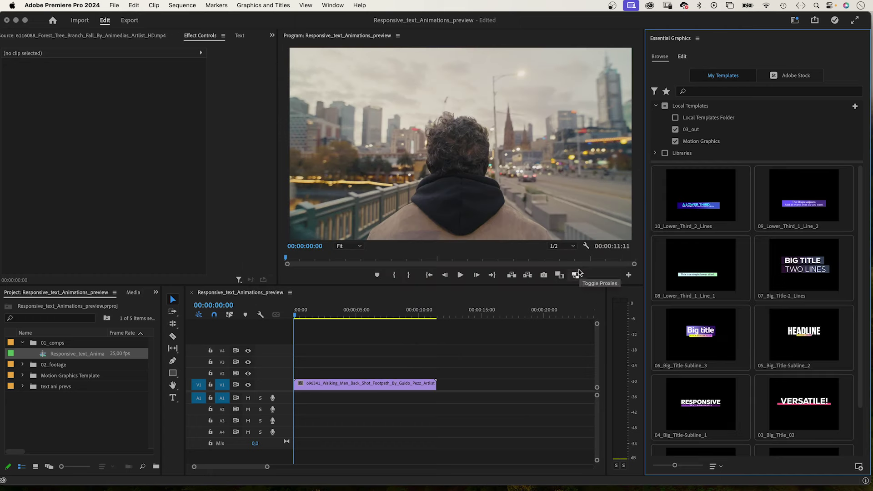
# Place 05_Big_Title-Subline_2 on V2 and extend it to about 00:00:11:11
pyautogui.moveTo(805, 336); pyautogui.dragTo(291, 377)
pyautogui.moveTo(355, 372); pyautogui.dragTo(432, 370)
pyautogui.moveTo(299, 314); pyautogui.dragTo(322, 315)
pyautogui.click(322, 372)
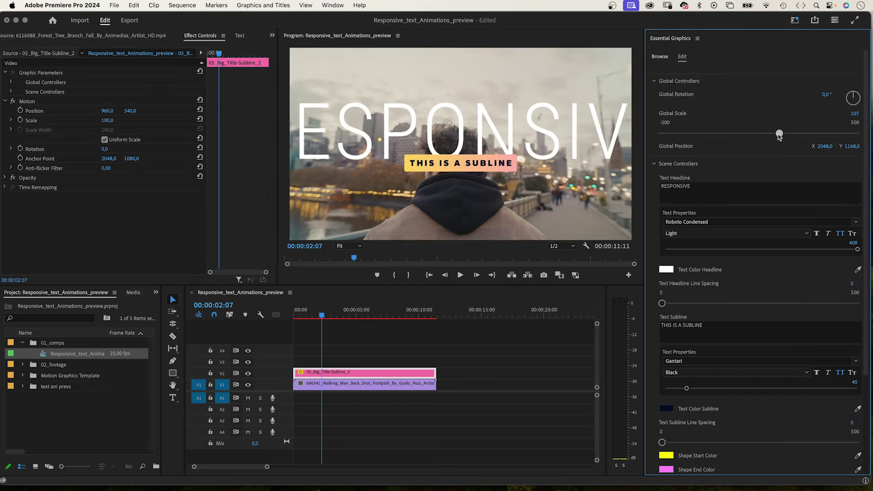
# Set the title's Global Scale to 81 and make the headline yellow
pyautogui.moveTo(779, 133); pyautogui.dragTo(775, 133)
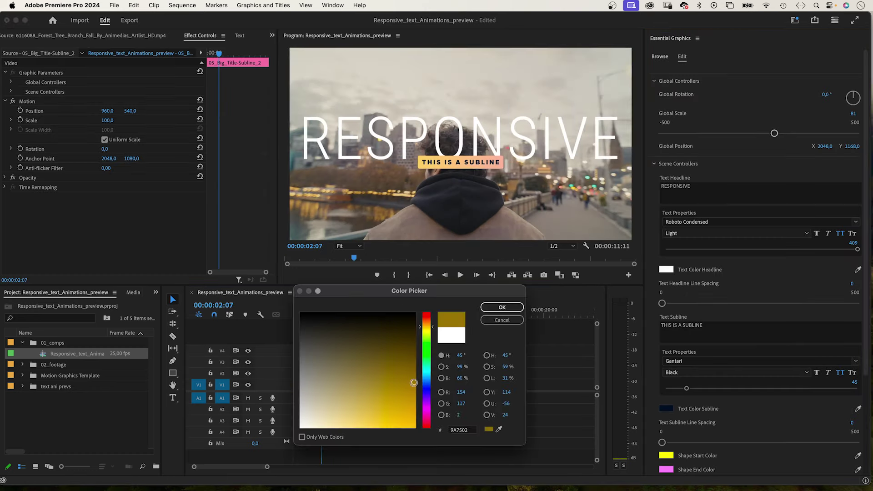
pyautogui.click(666, 269)
pyautogui.click(415, 428)
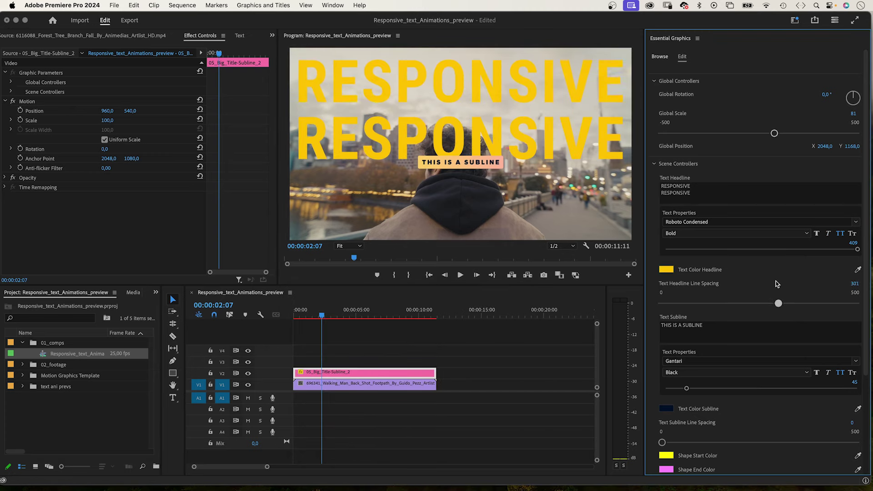